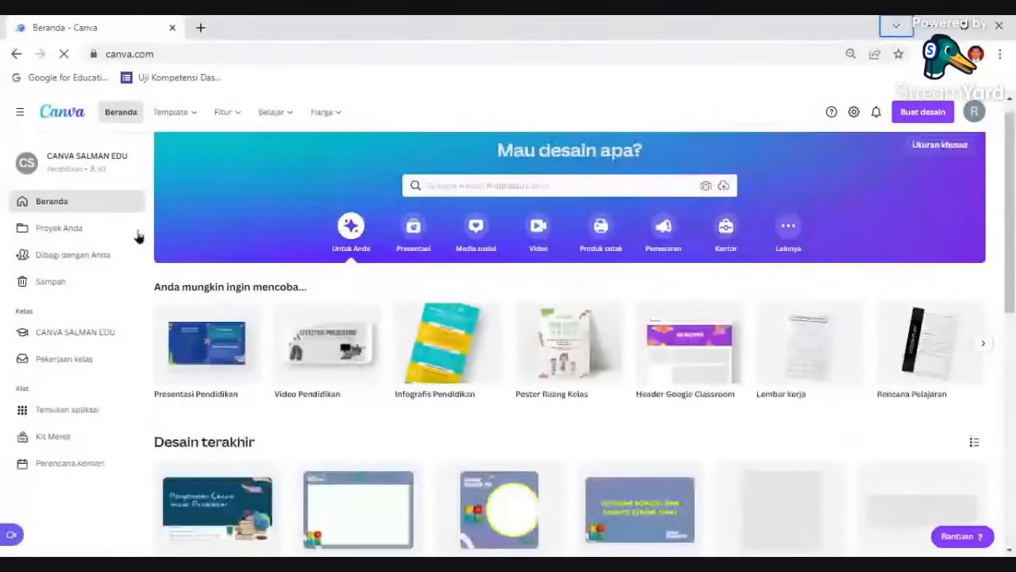
Look over the home page and log out of the current Canva account.
scroll(167, 270, down, 2)
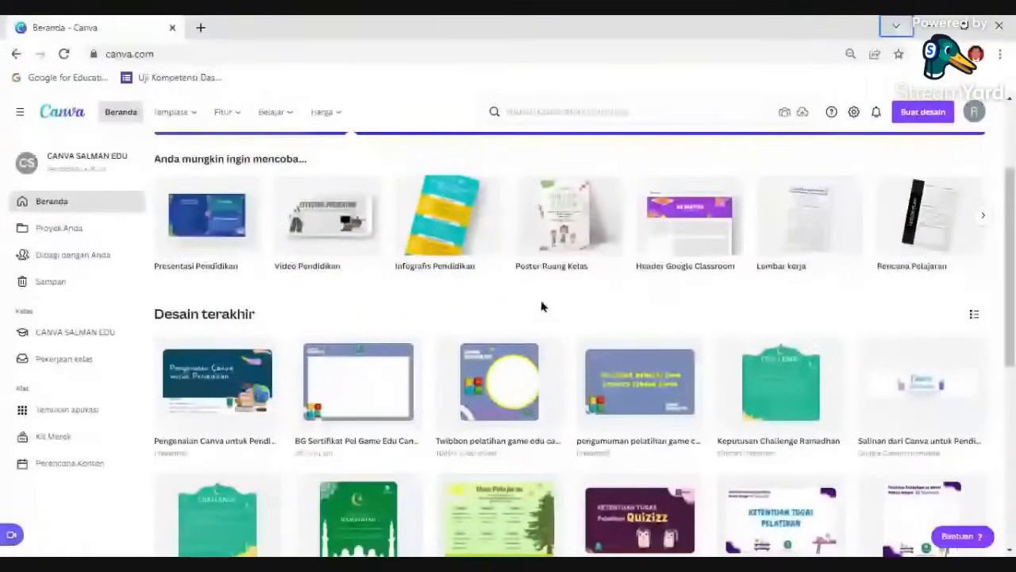
scroll(465, 341, up, 2)
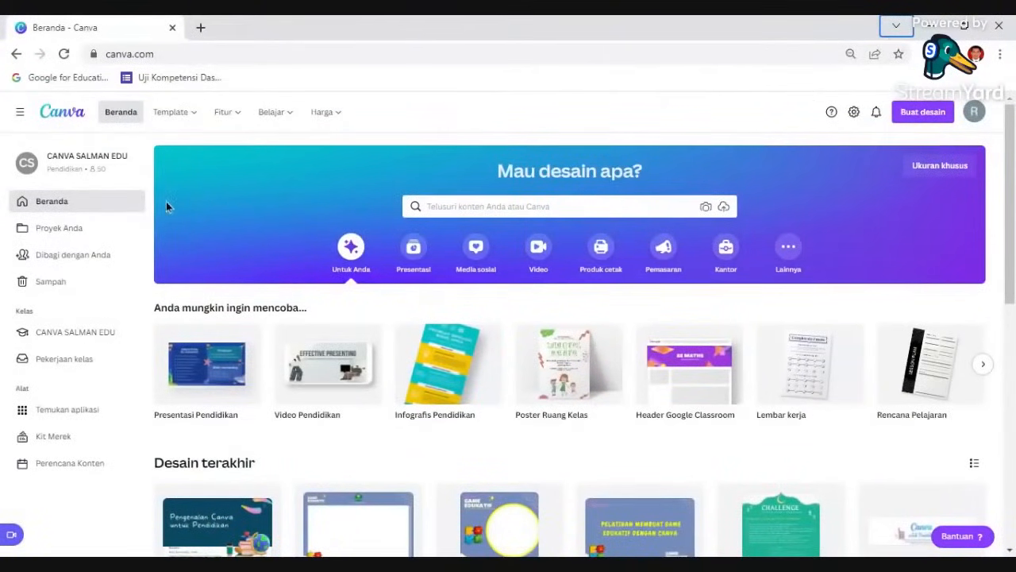
mouse_move(171, 112)
click(975, 112)
click(845, 302)
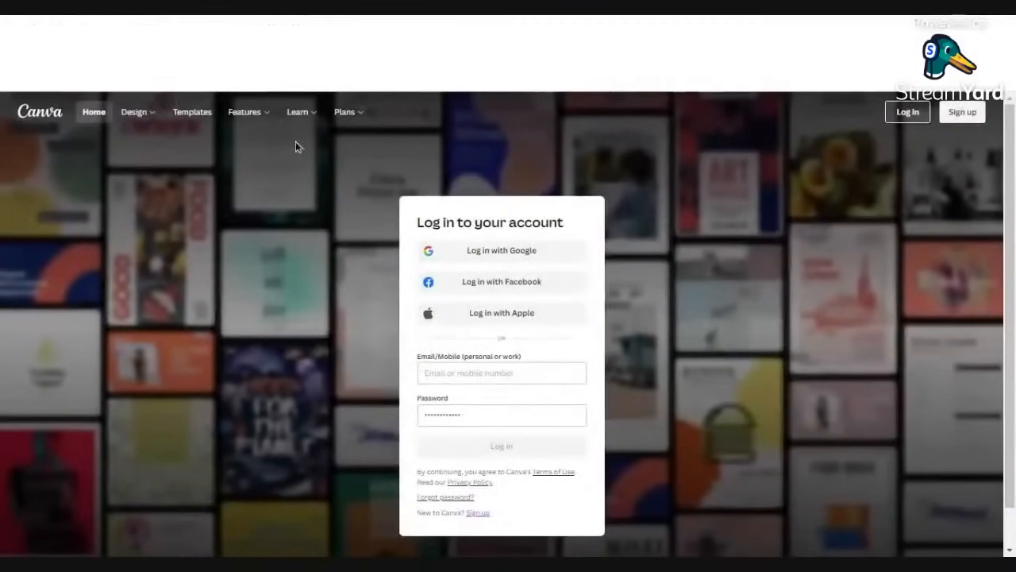
Replace the login page's tab with a new one and open Canva from the saved CANVA shortcut.
click(235, 54)
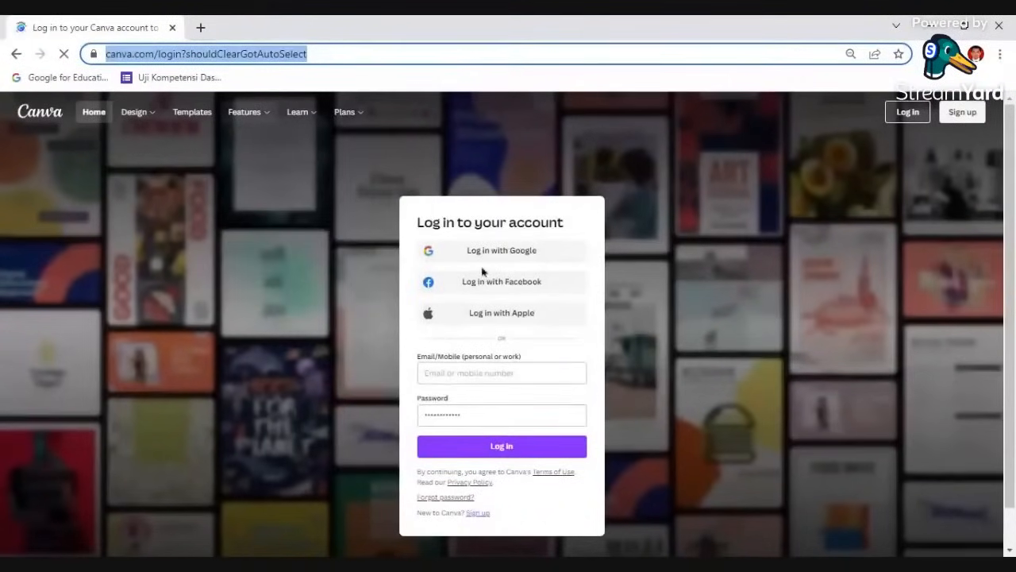
click(202, 28)
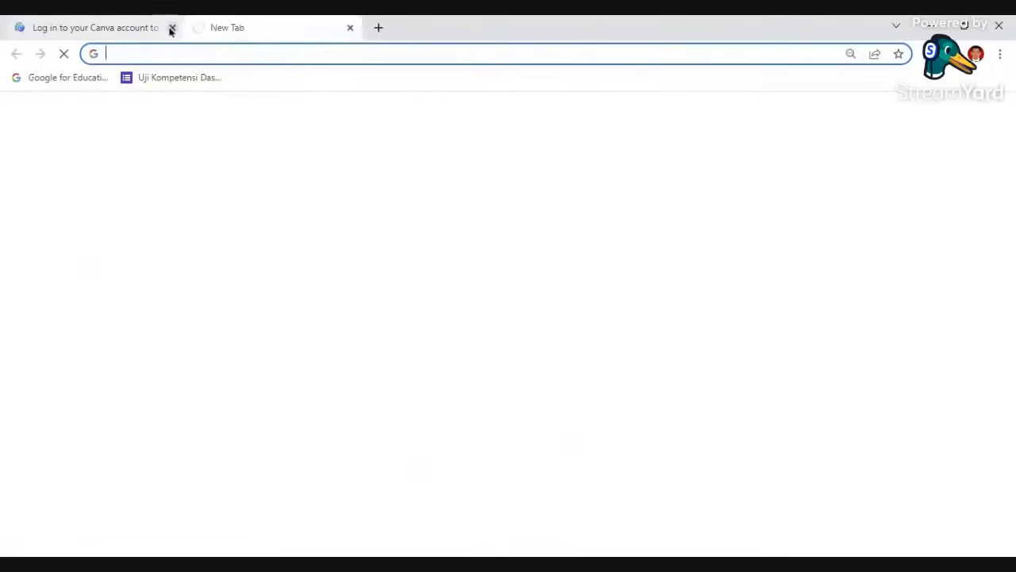
click(171, 27)
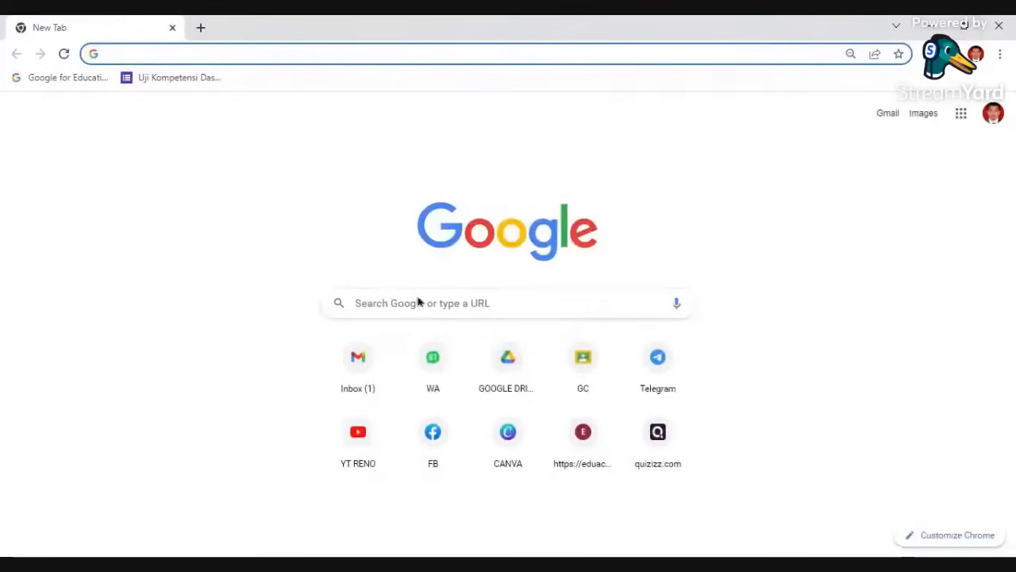
click(509, 449)
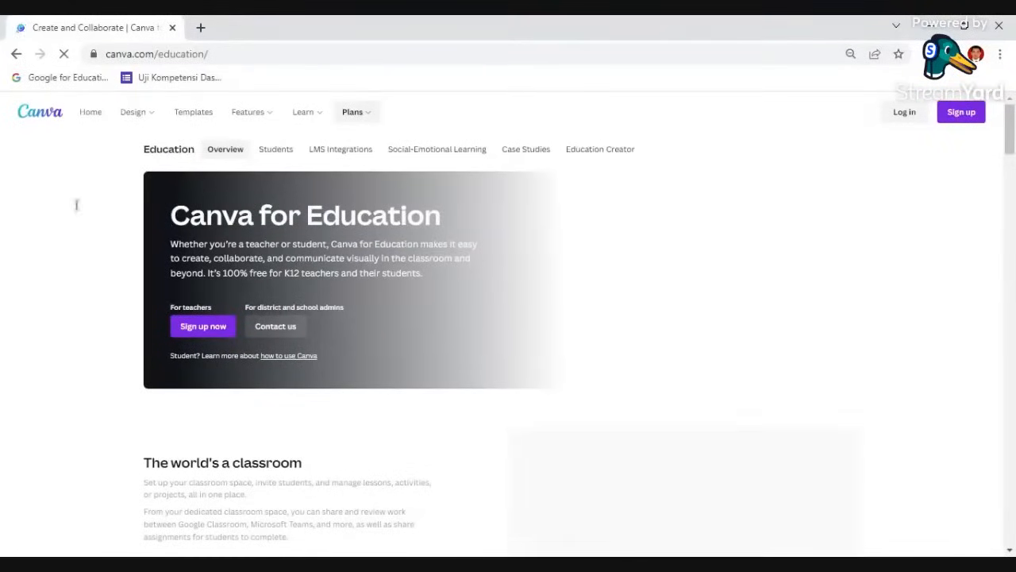
Highlight the Canva for Education heading on the landing page and log in with the Google account.
drag(172, 216, 400, 216)
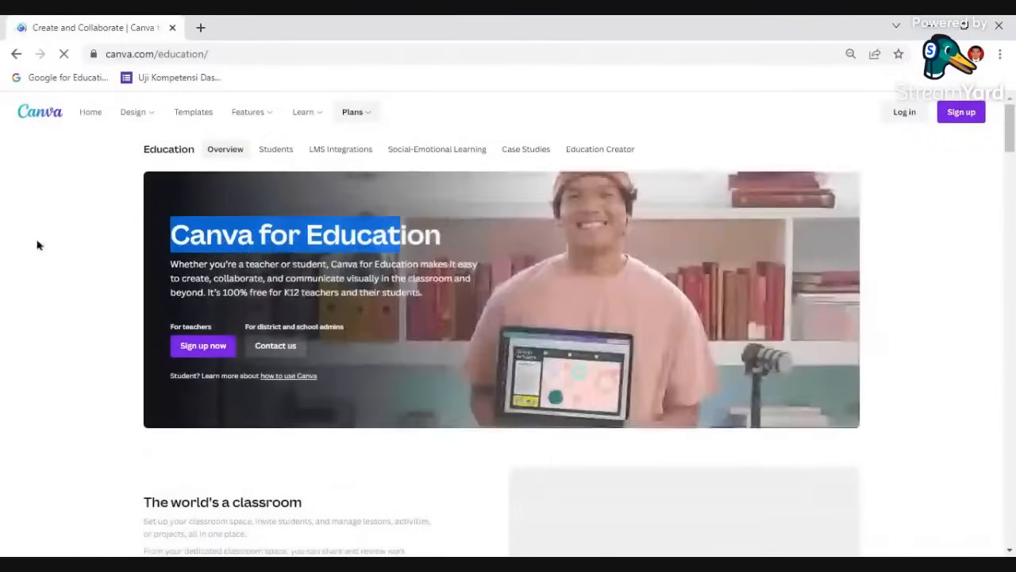
click(138, 245)
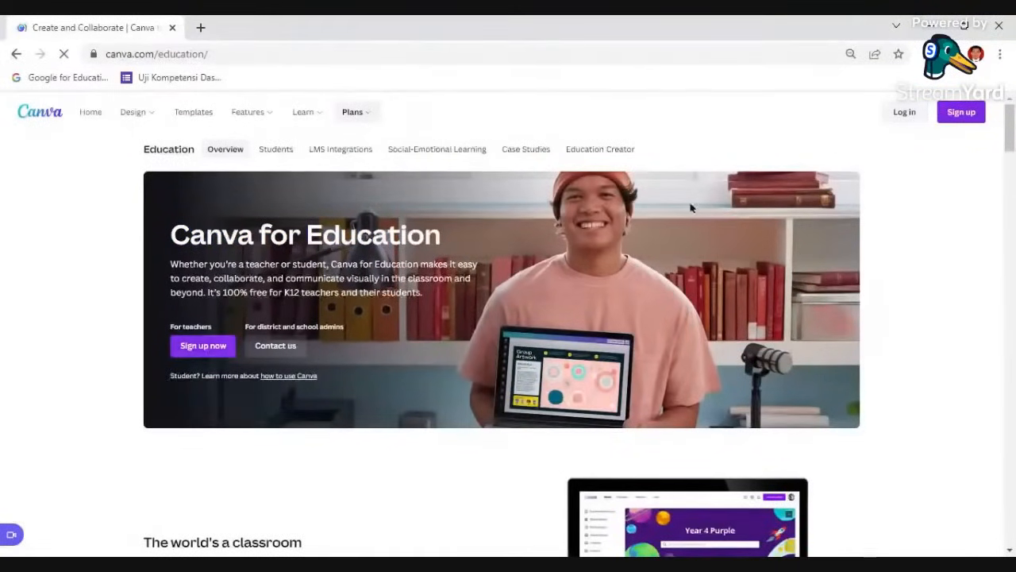
click(912, 120)
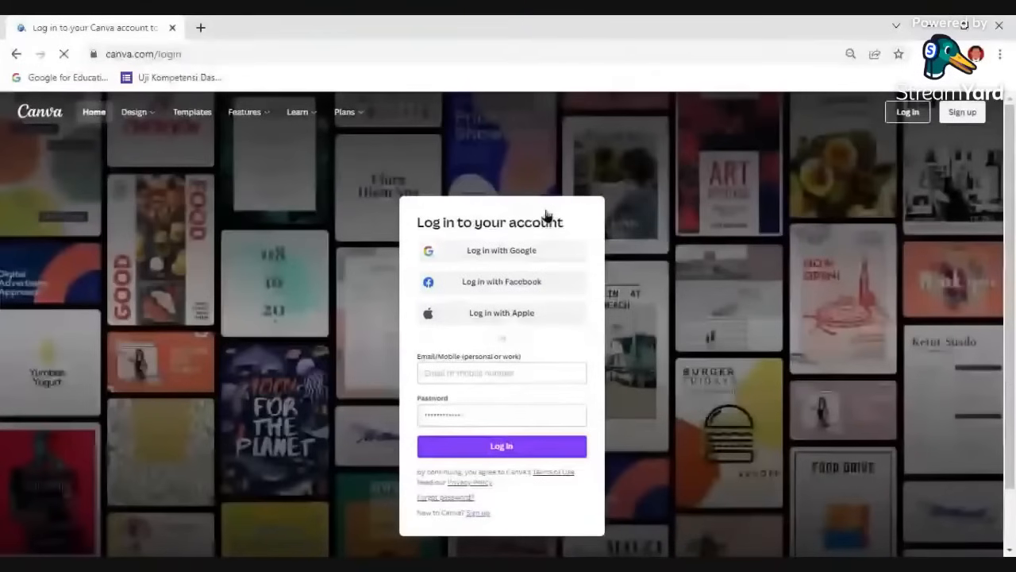
click(503, 259)
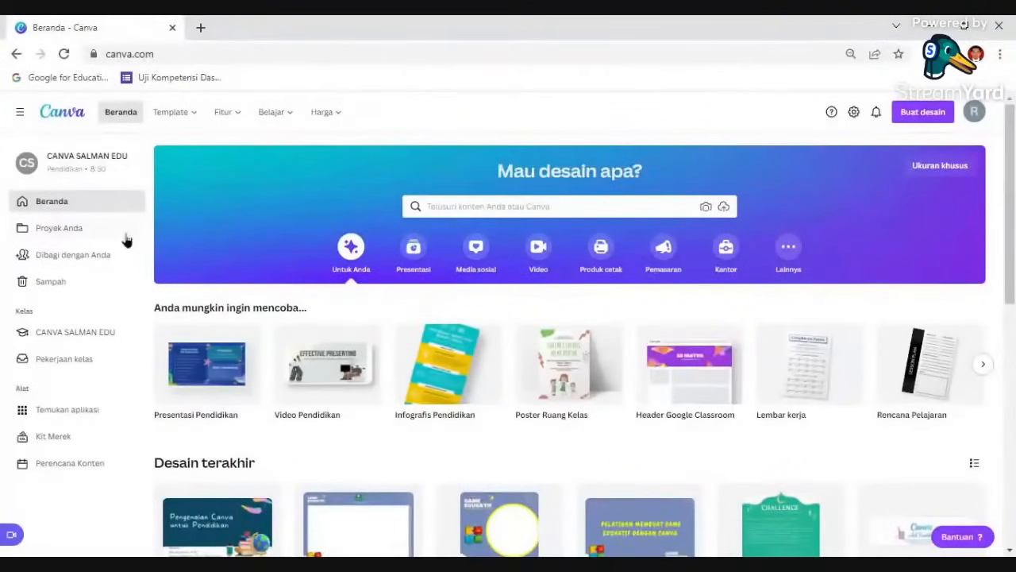
Review the template and feature categories, the account options and the content search suggestions on the home page.
mouse_move(130, 98)
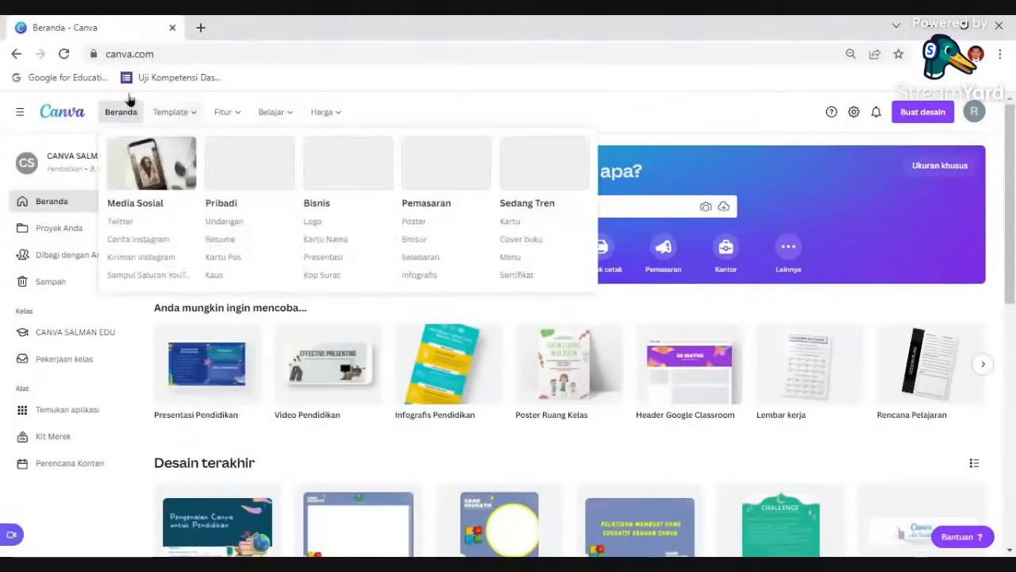
mouse_move(245, 118)
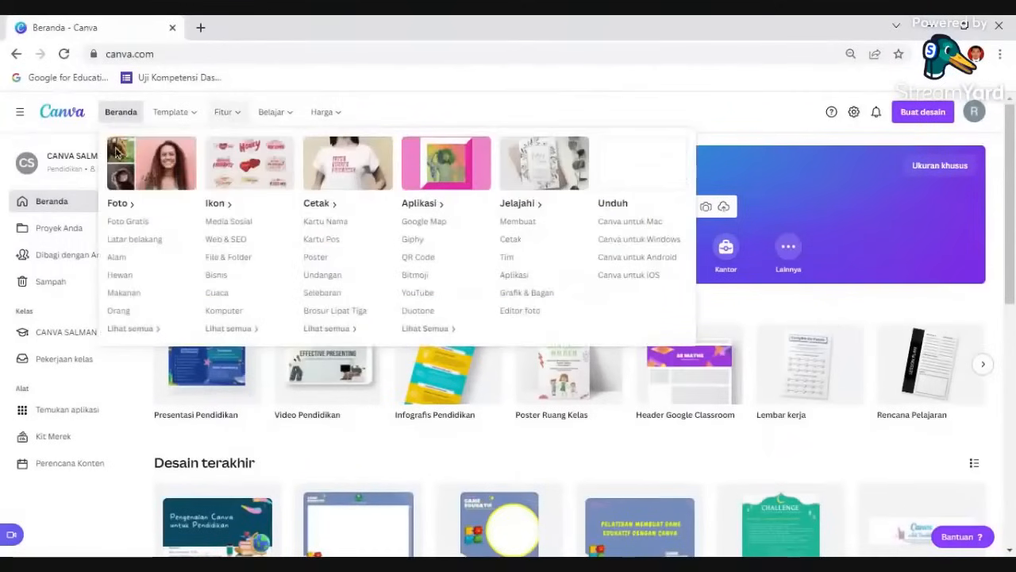
mouse_move(381, 112)
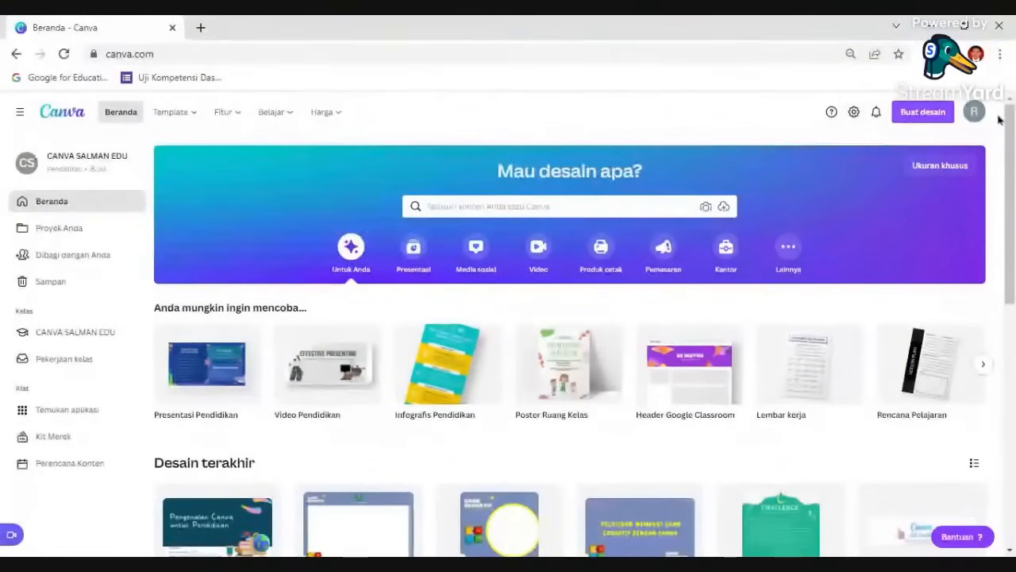
click(975, 112)
click(675, 112)
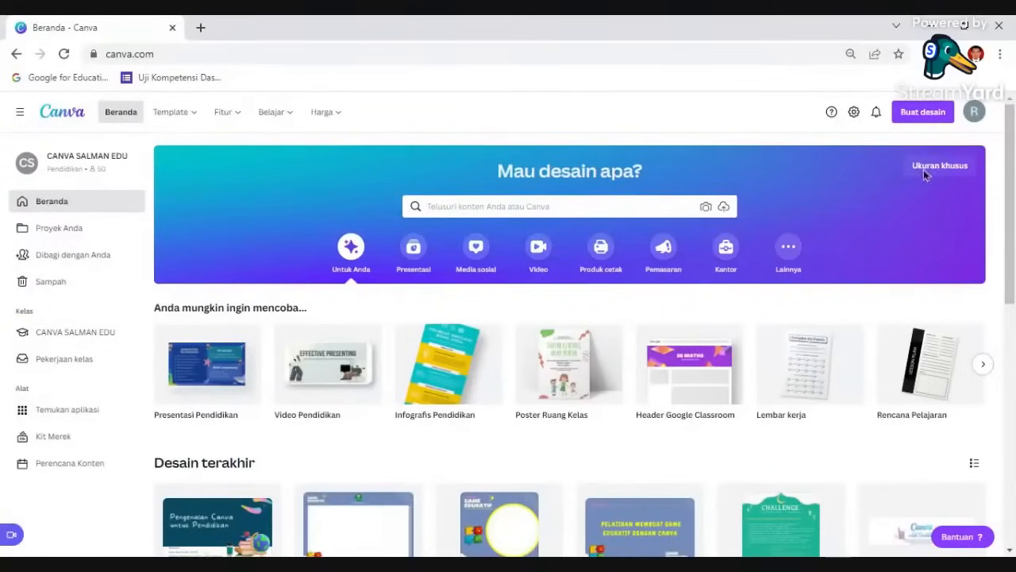
click(504, 208)
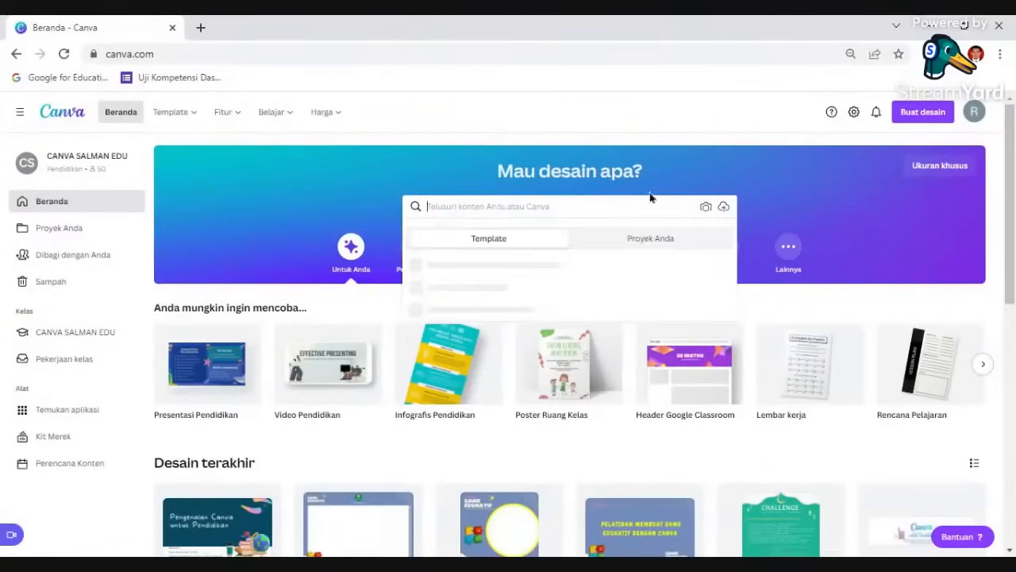
click(719, 132)
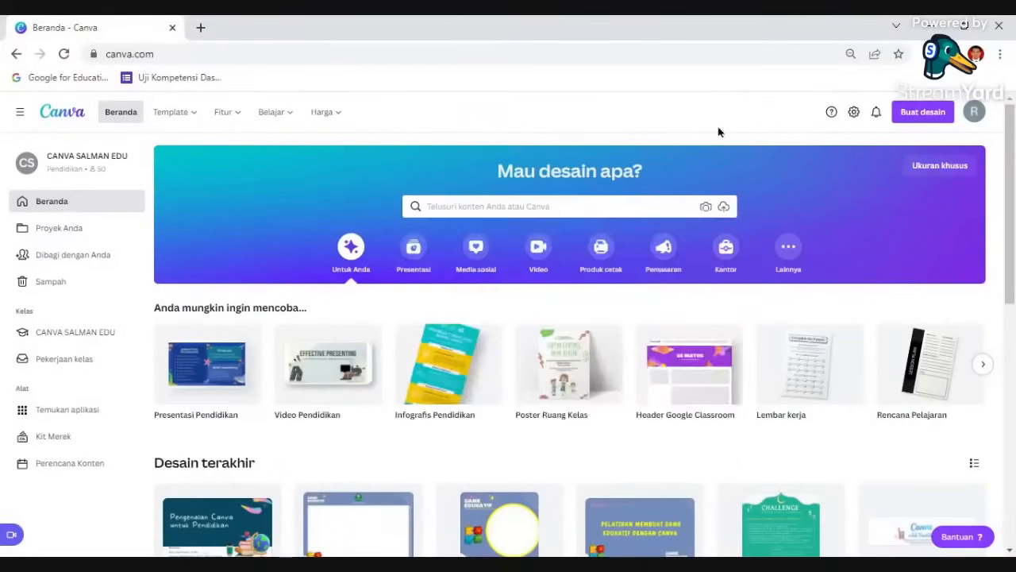
Check the team's subscription plan in the Penagihan & Tim account settings, highlighting the page heading and plan name.
click(854, 114)
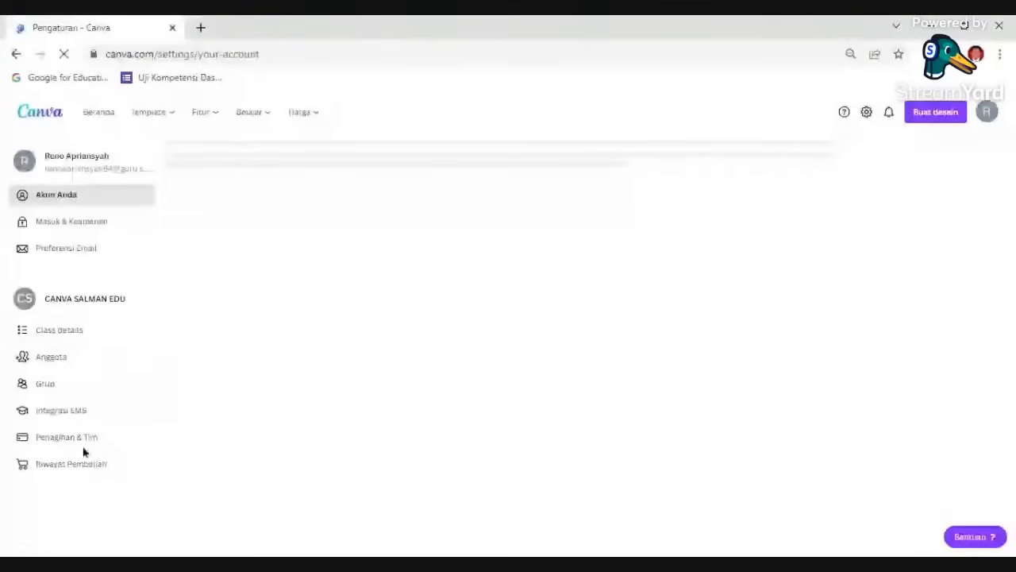
click(86, 437)
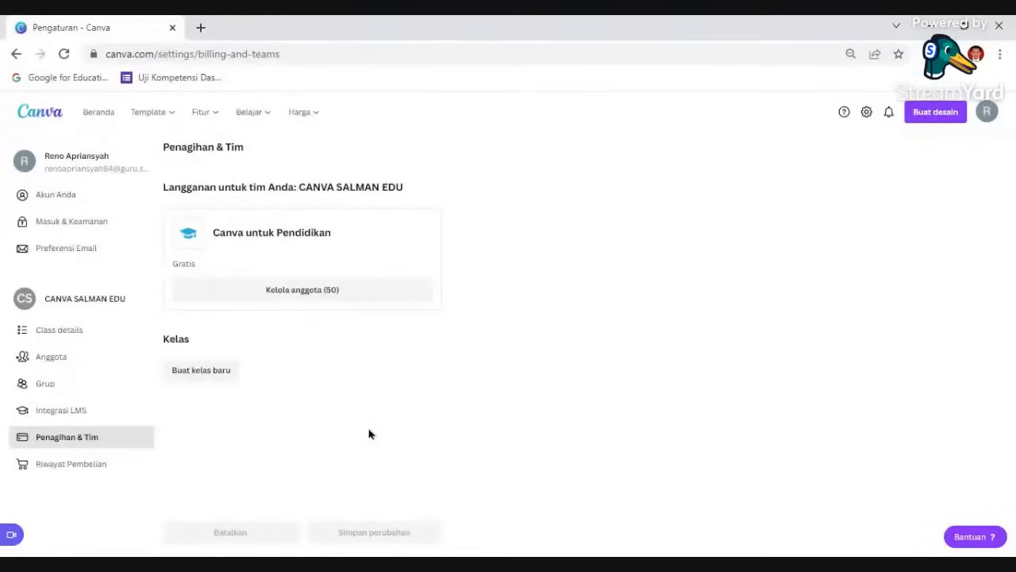
click(60, 444)
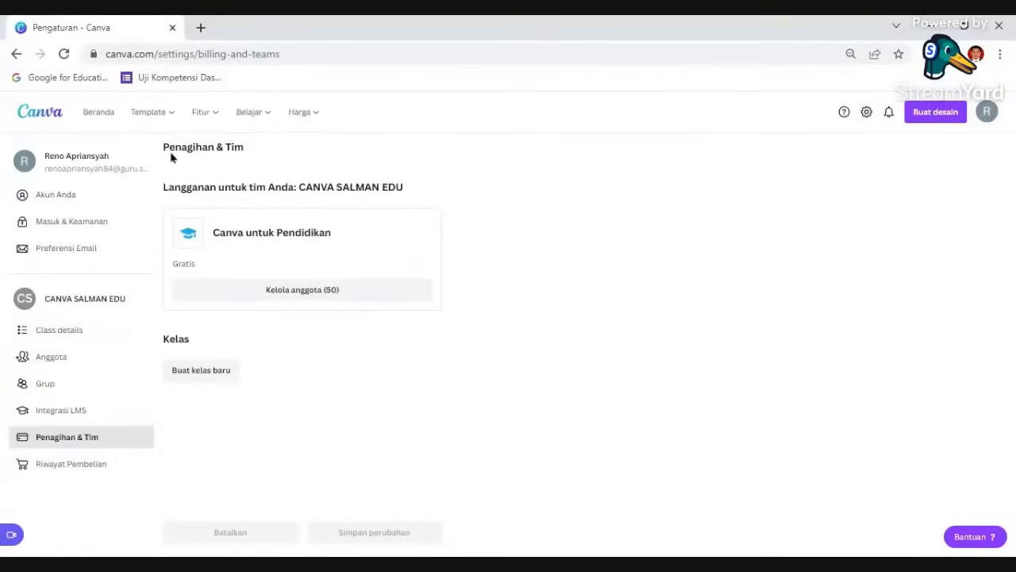
drag(156, 153, 263, 146)
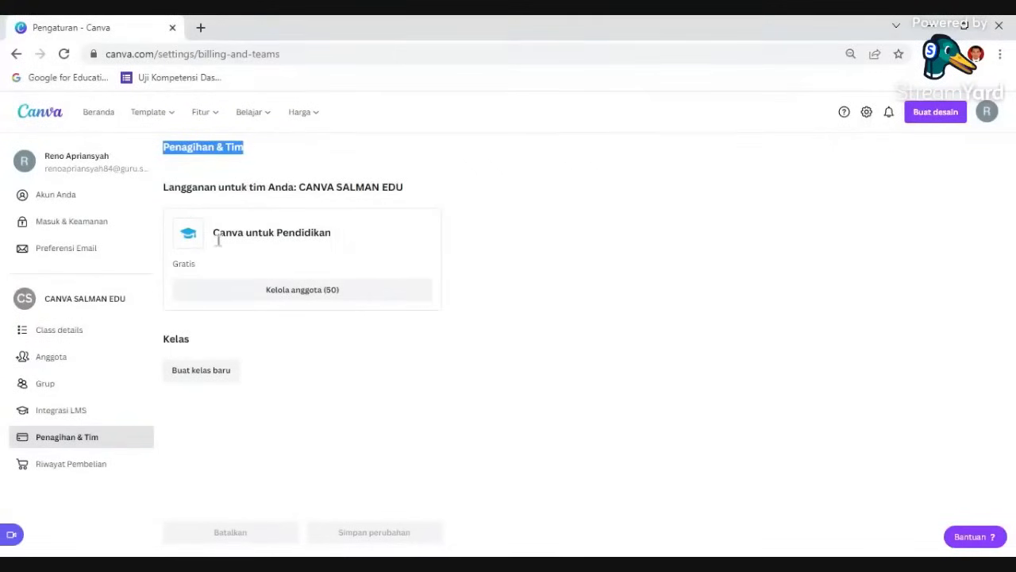
drag(212, 232, 333, 233)
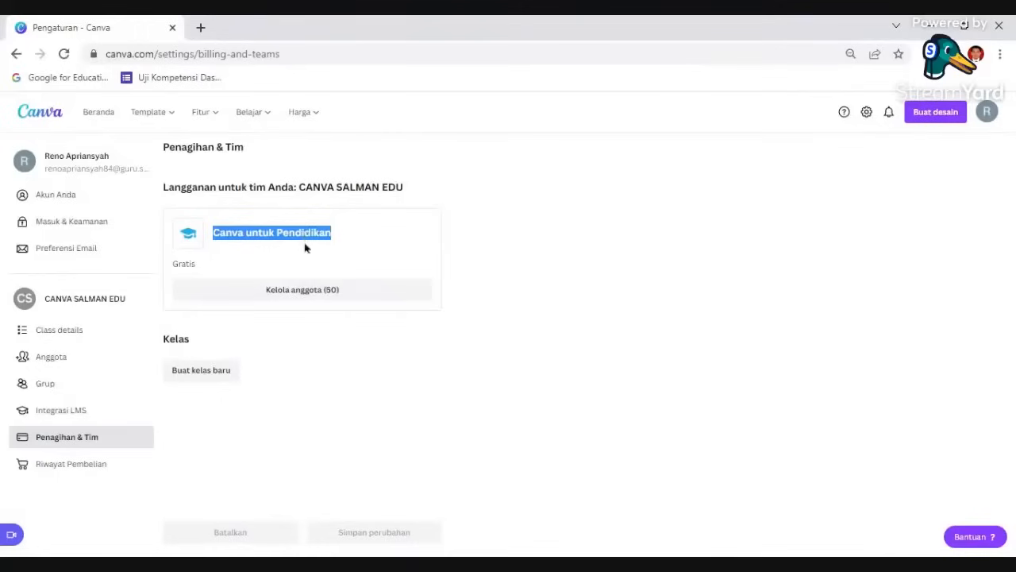
click(567, 170)
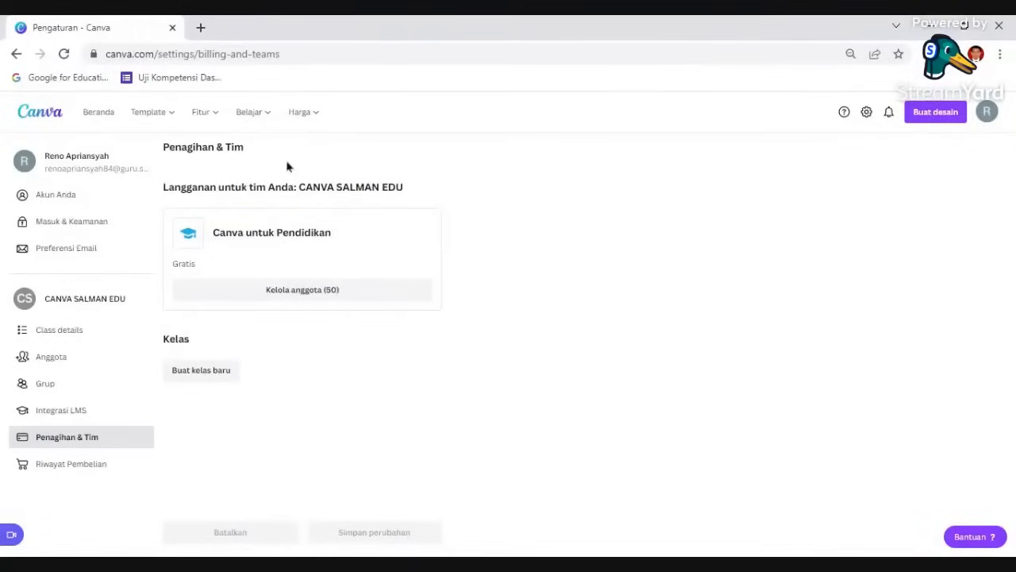
Return to the home page and look through the design types offered for a new design.
click(99, 112)
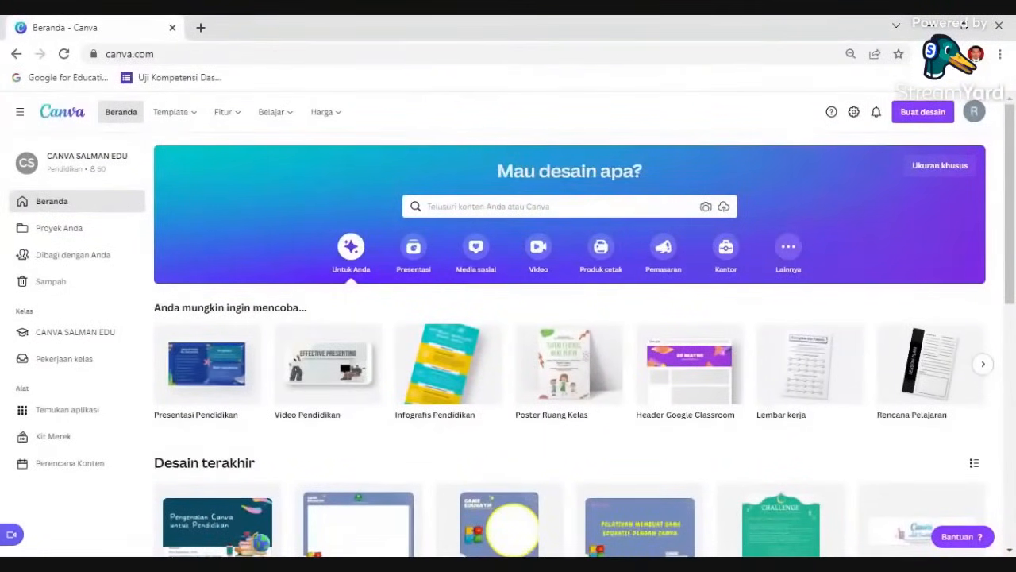
click(933, 116)
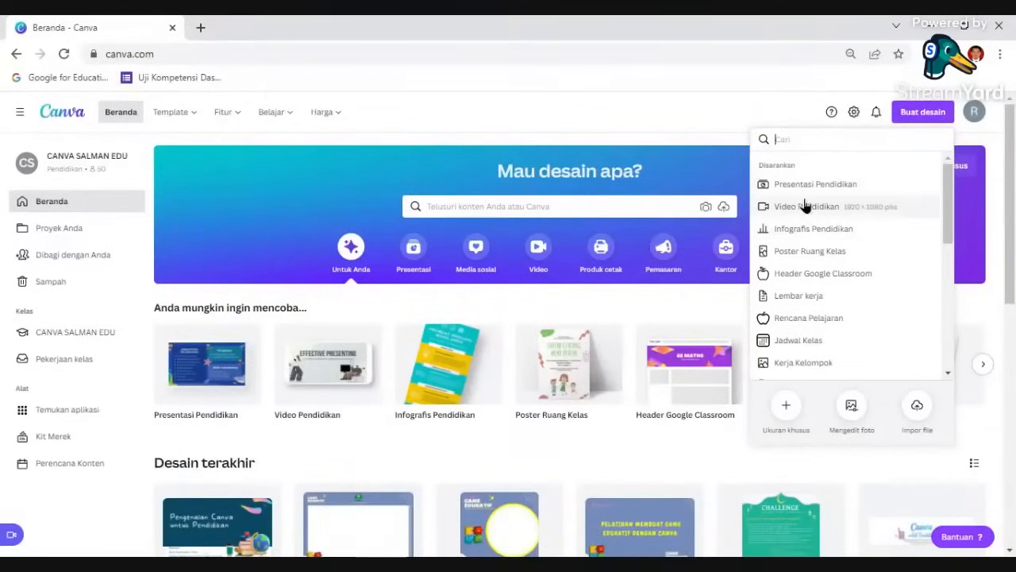
scroll(806, 206, down, 2)
scroll(806, 207, up, 2)
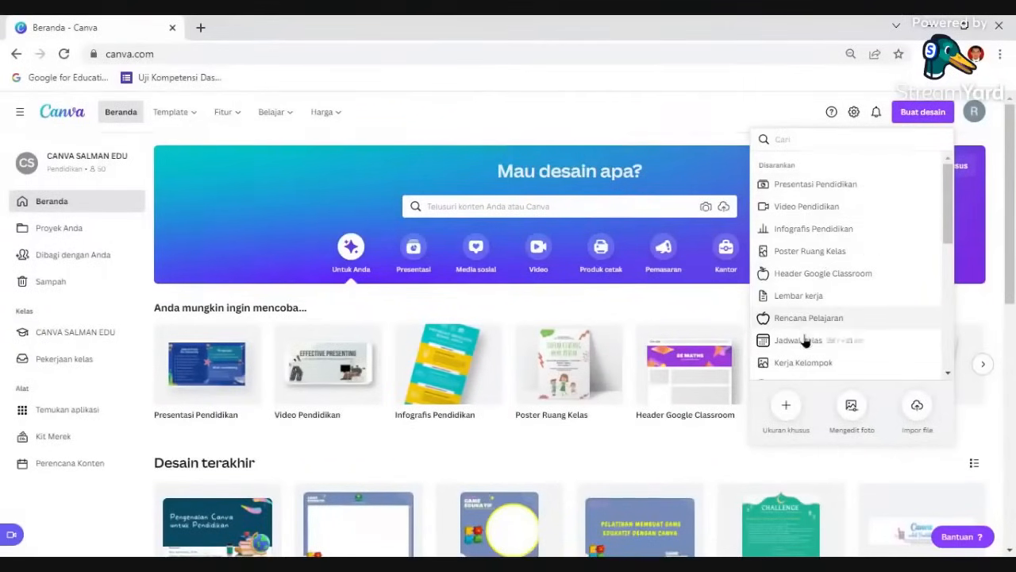
scroll(826, 325, down, 5)
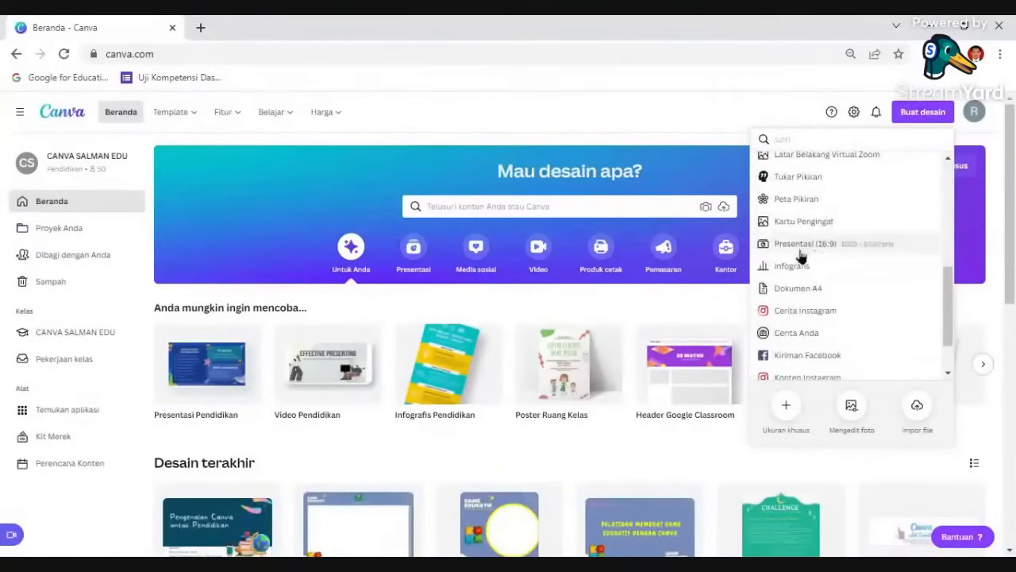
scroll(816, 242, up, 2)
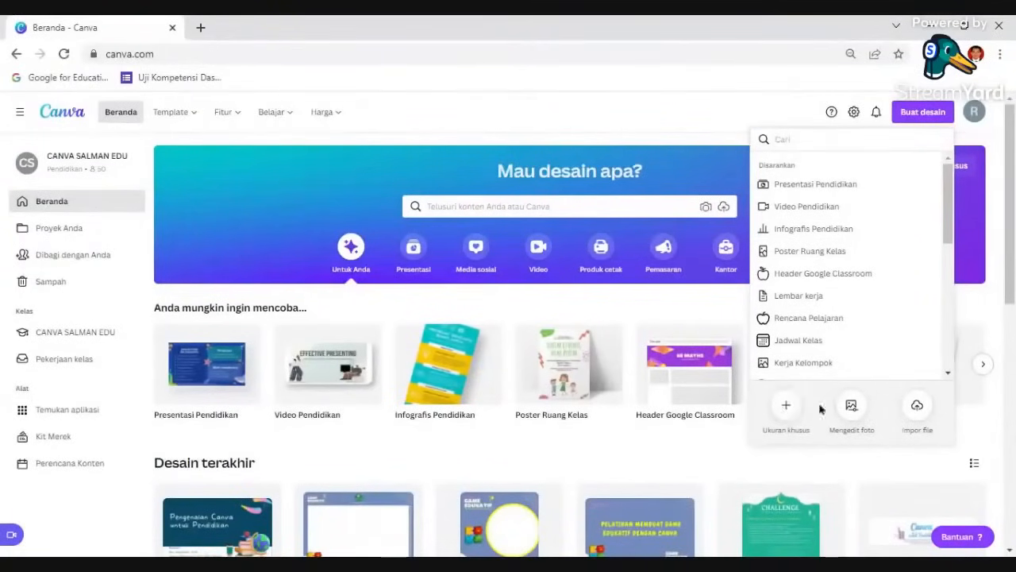
Examine the width, height and unit options for a custom-size design, and close the design creation choices without creating one.
click(787, 406)
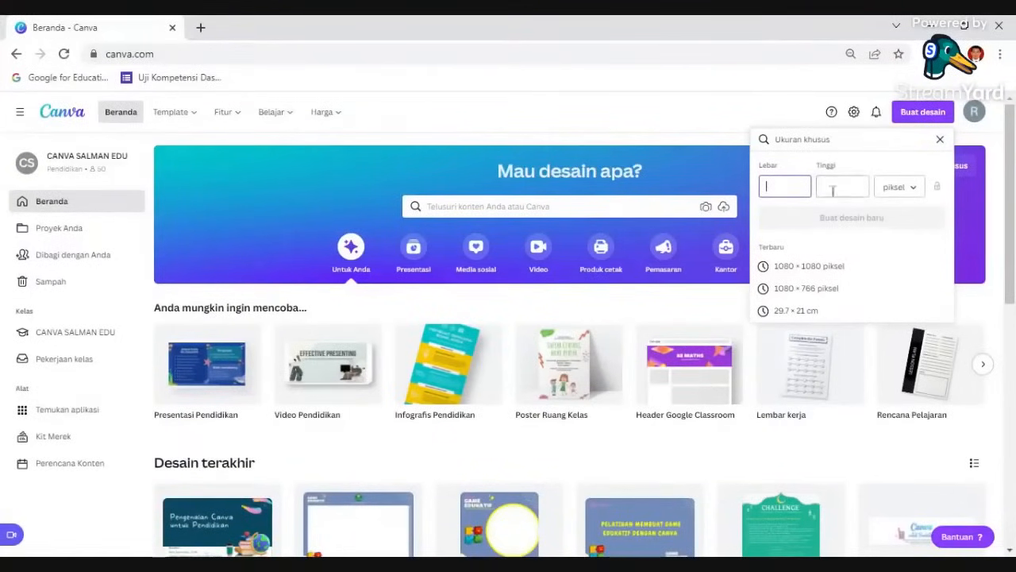
click(901, 192)
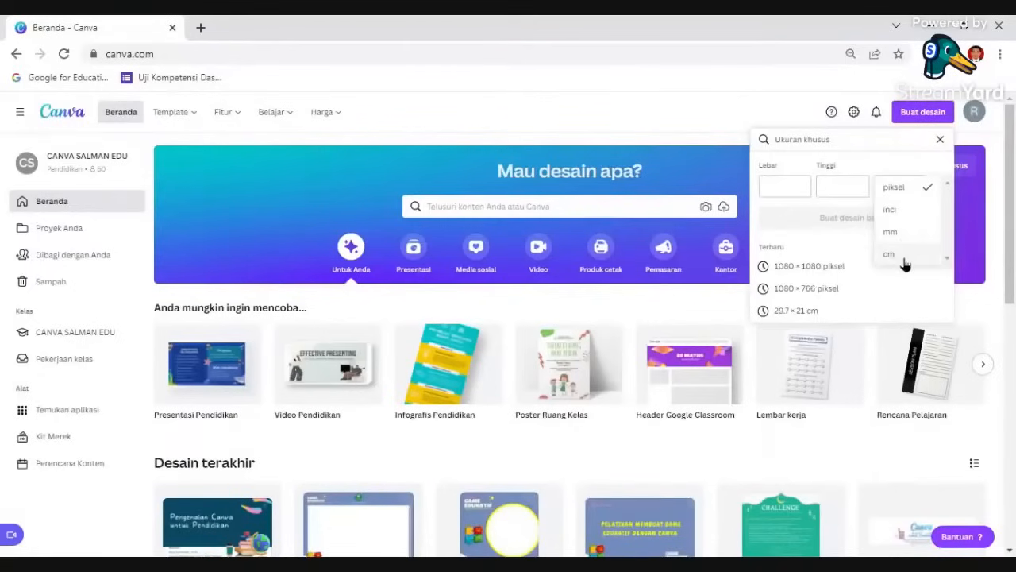
click(913, 186)
click(778, 184)
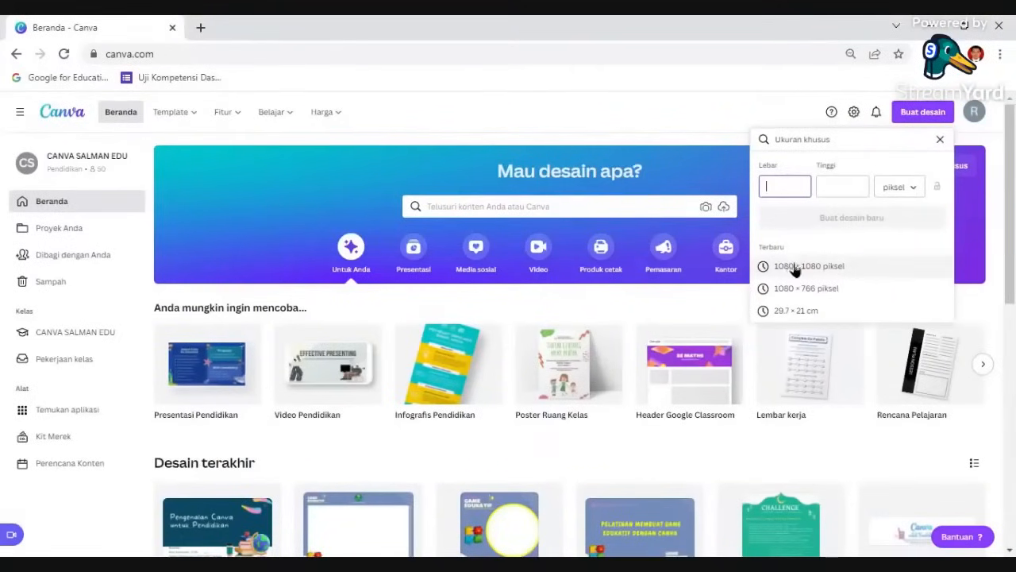
click(846, 189)
click(907, 188)
click(775, 186)
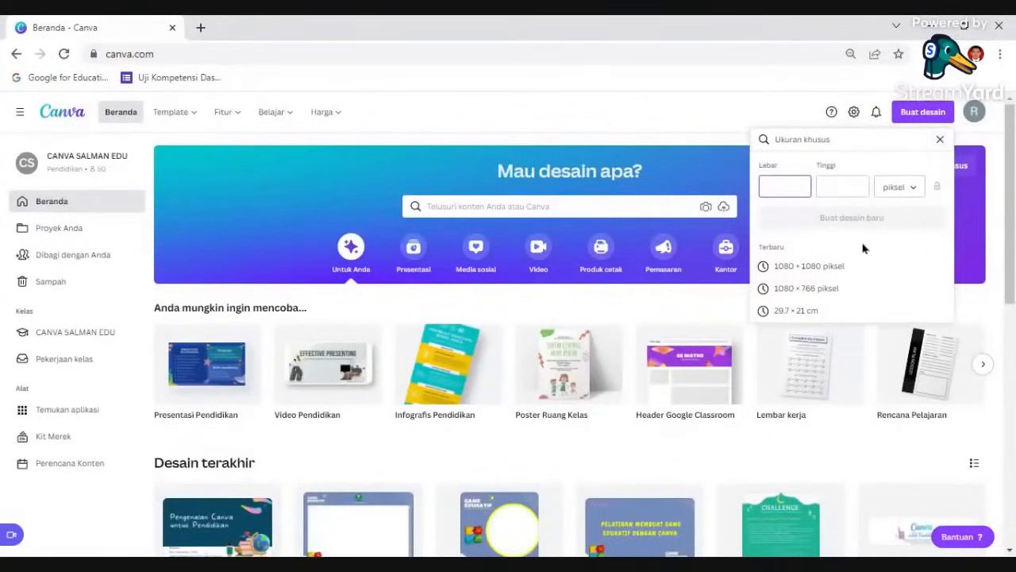
scroll(855, 254, down, 1)
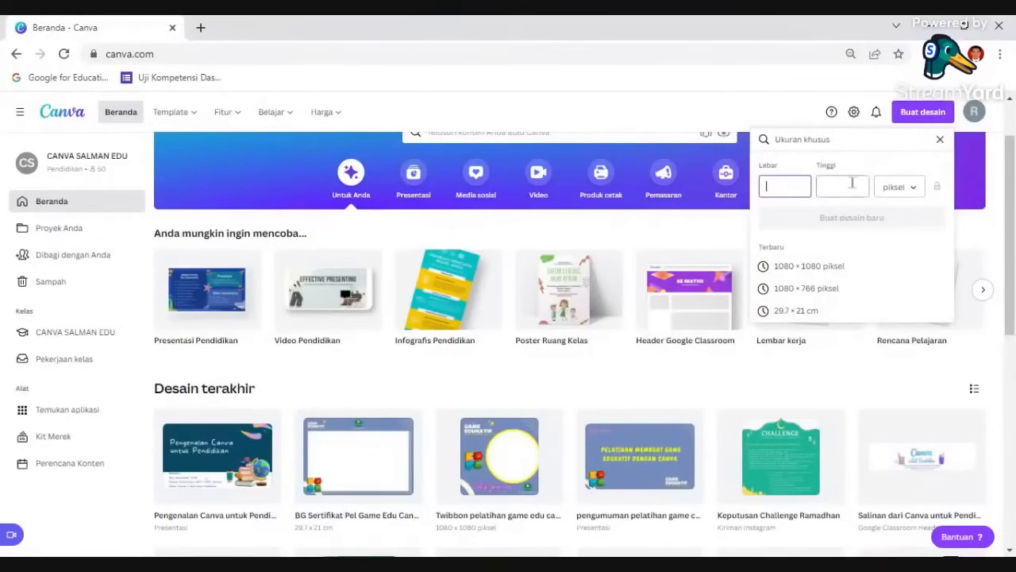
click(940, 139)
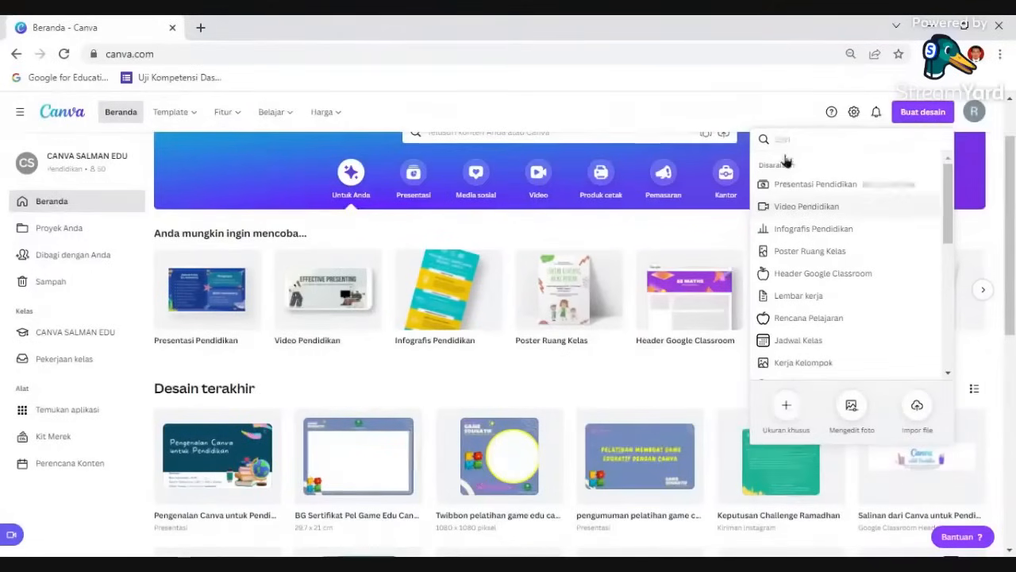
click(923, 115)
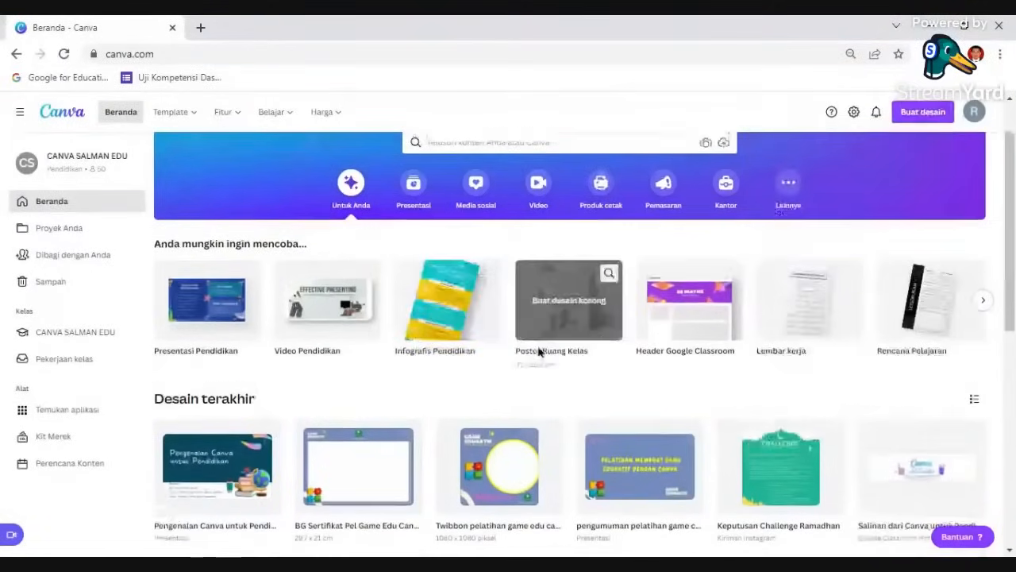
Search the home page for "game" to see the suggested templates, and clear the search again.
scroll(540, 352, up, 2)
click(441, 207)
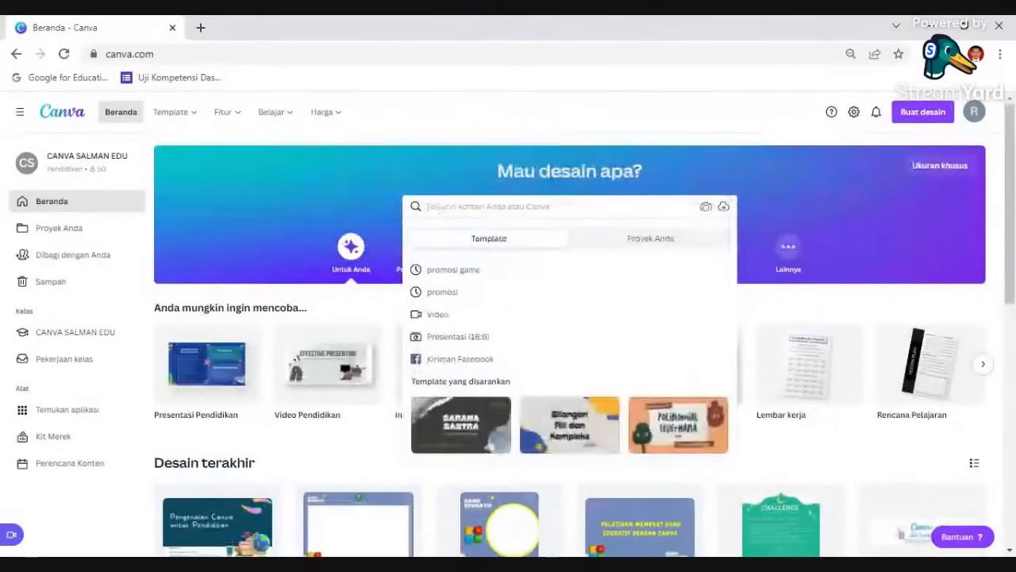
text(game)
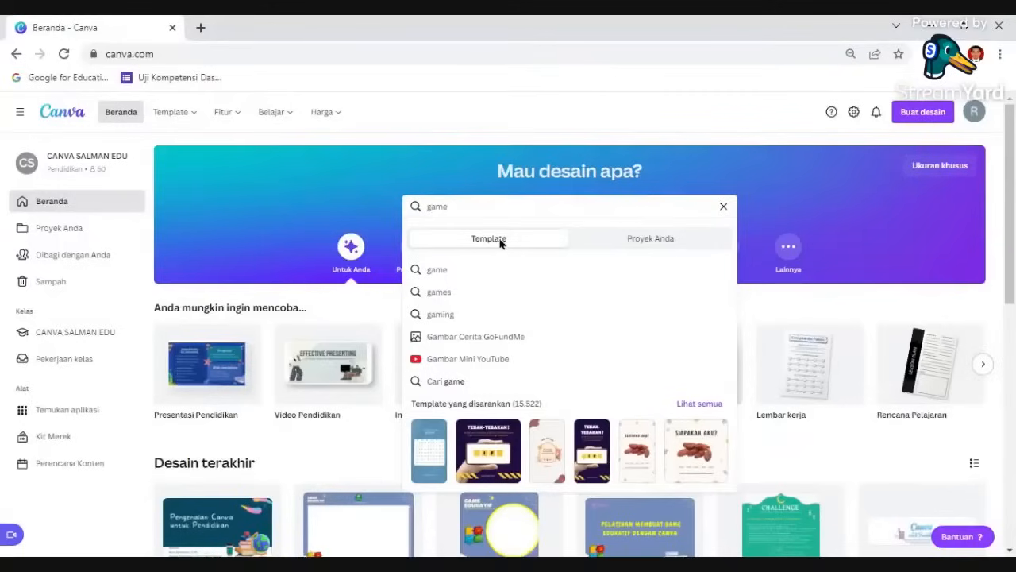
double_click(438, 208)
key(BackSpace)
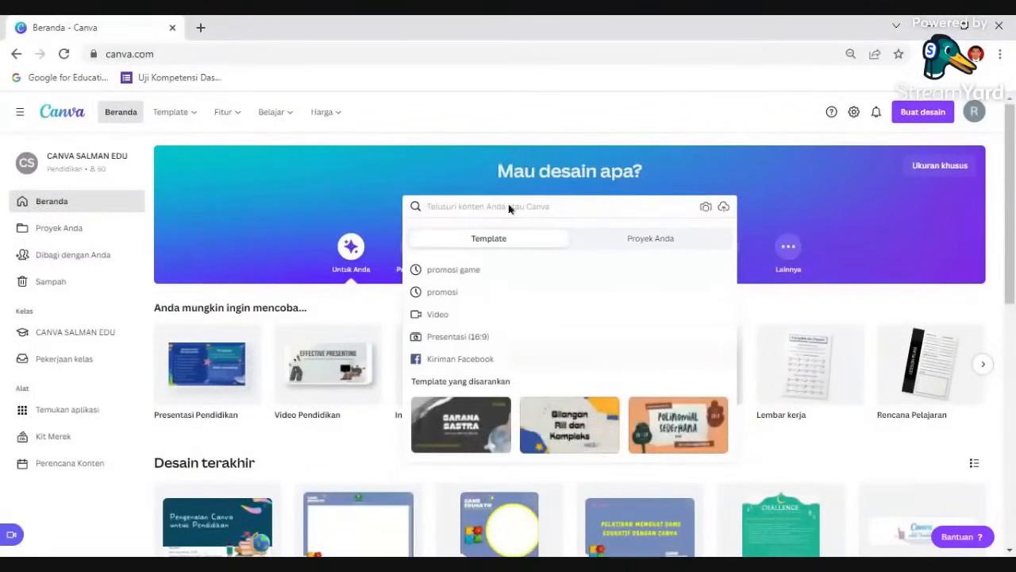
click(441, 119)
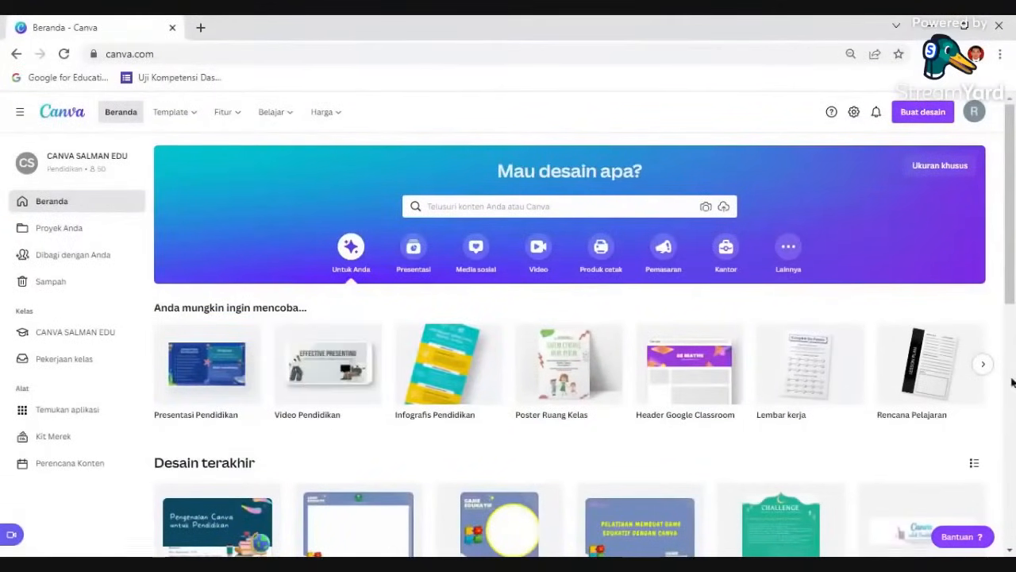
Look through the suggested design types in the "Anda mungkin ingin mencoba..." row.
click(988, 367)
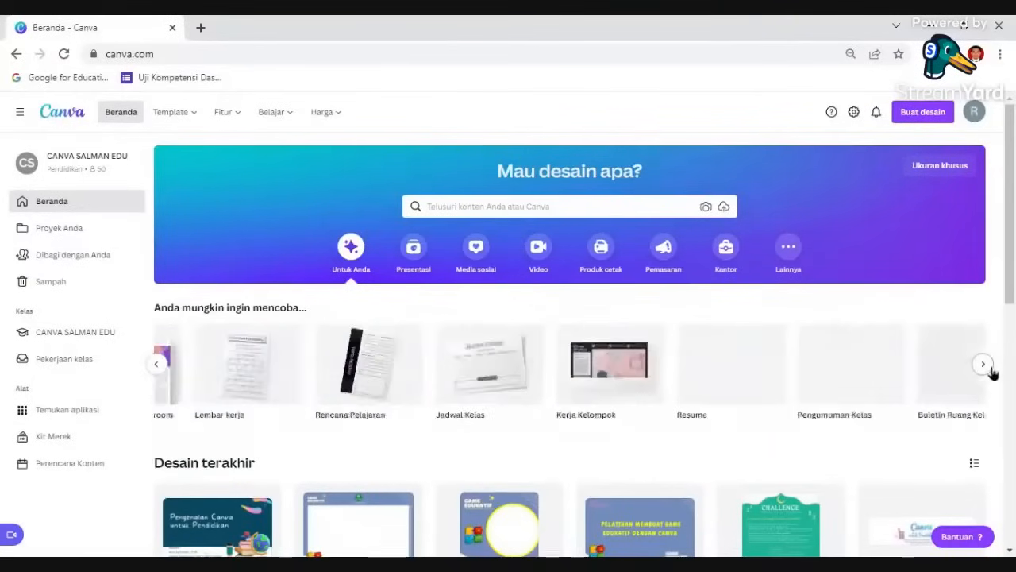
click(985, 365)
click(985, 365)
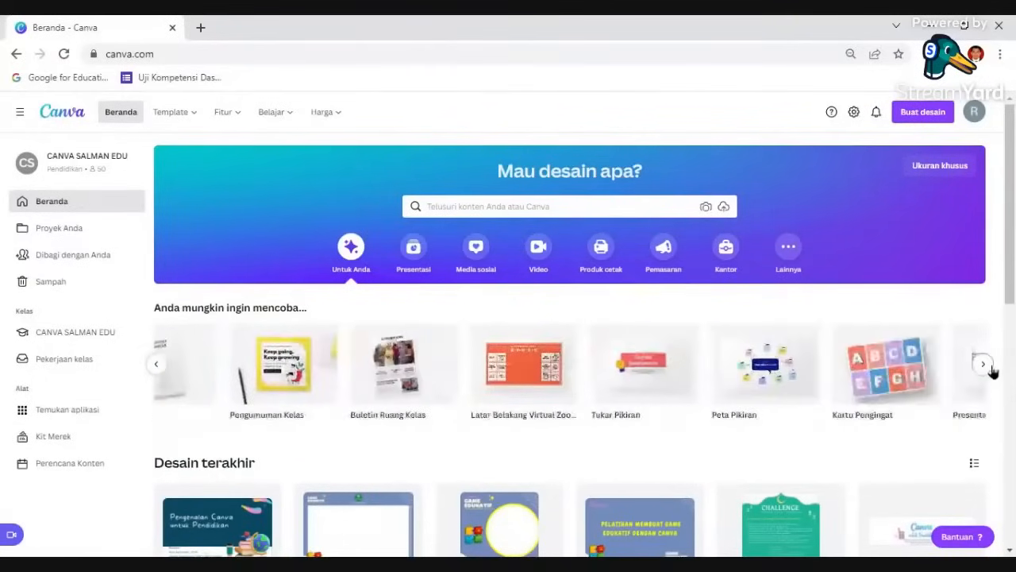
click(990, 366)
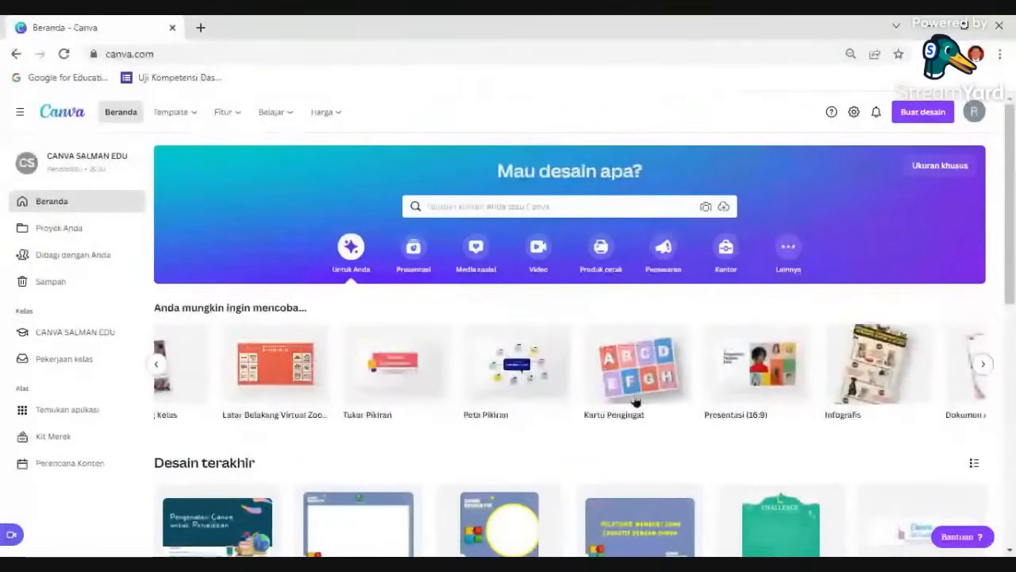
click(159, 364)
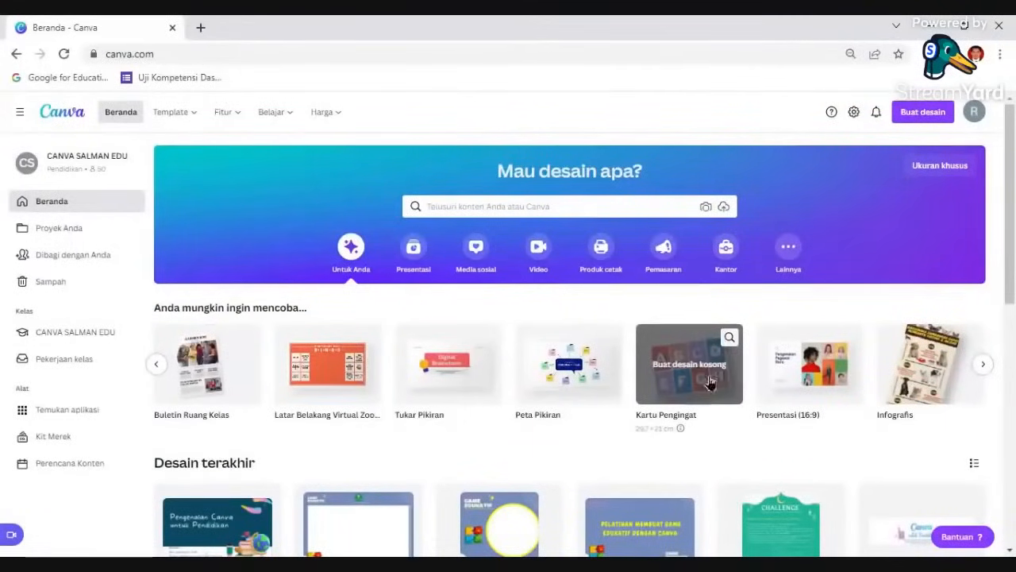
Open the template collection for the Kartu Pengingat design type and look through its designs.
click(729, 339)
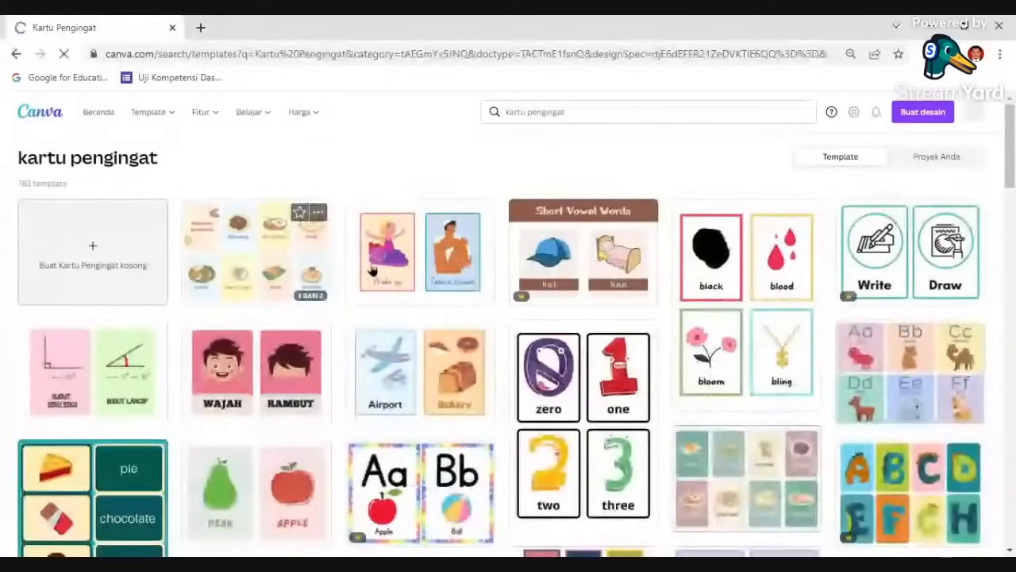
scroll(431, 277, down, 1)
scroll(432, 277, up, 1)
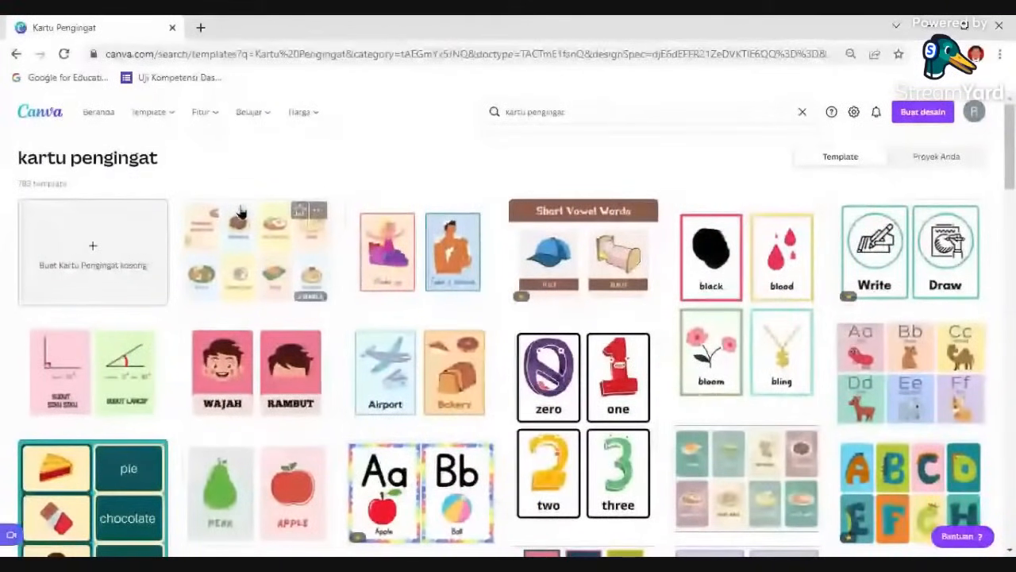
scroll(242, 219, down, 1)
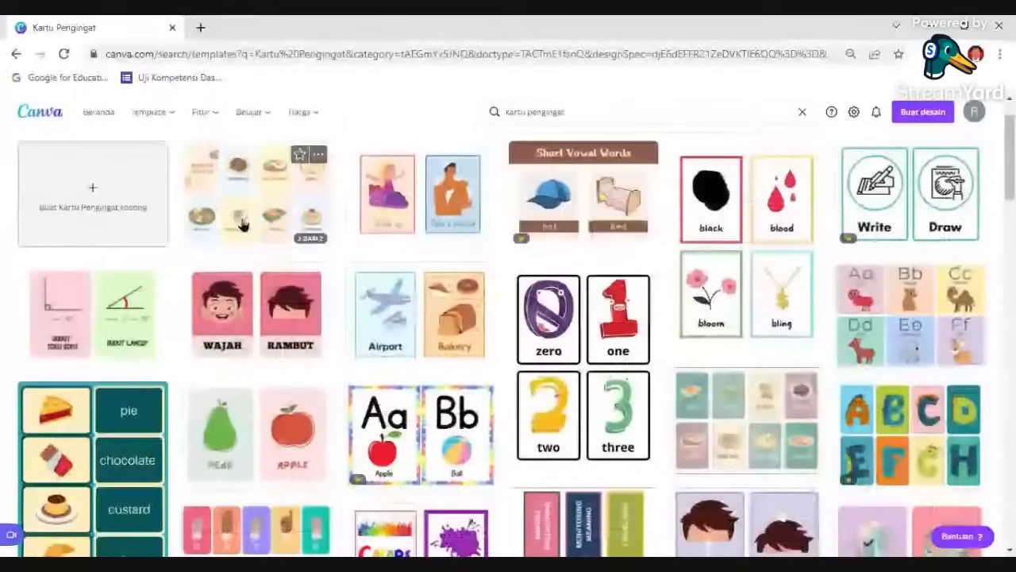
scroll(242, 225, down, 1)
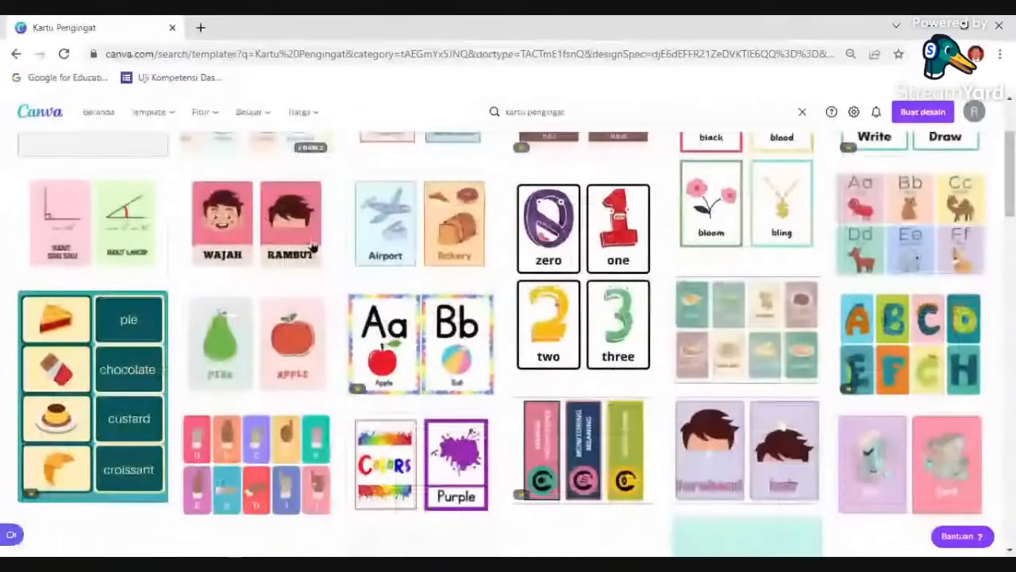
scroll(551, 306, down, 2)
scroll(444, 321, down, 1)
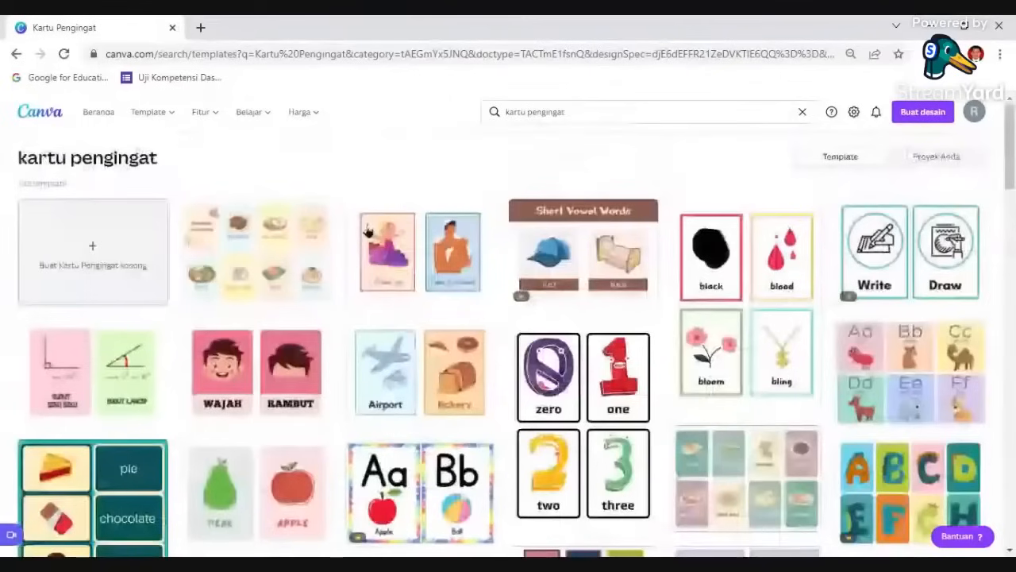
Preview the Brown Illustrative Short Vowel Words Flashcards template, look through its pages and PRO label, and close the preview.
mouse_move(628, 244)
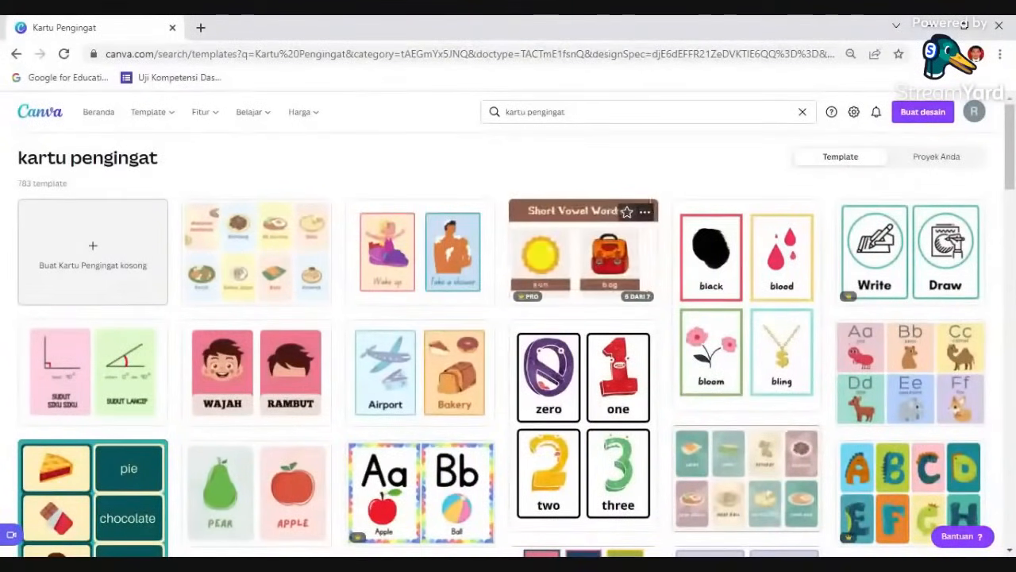
click(647, 216)
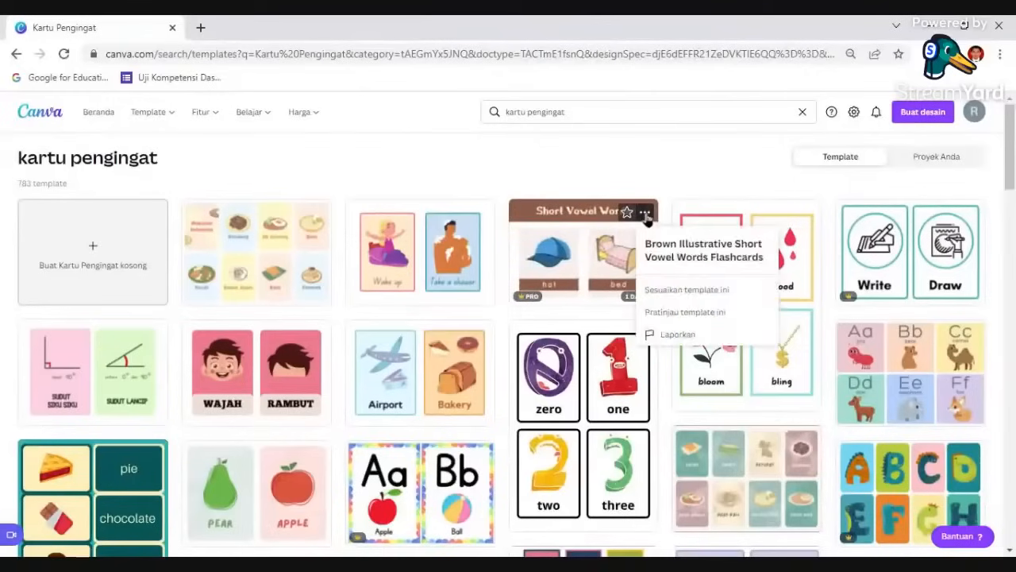
click(690, 315)
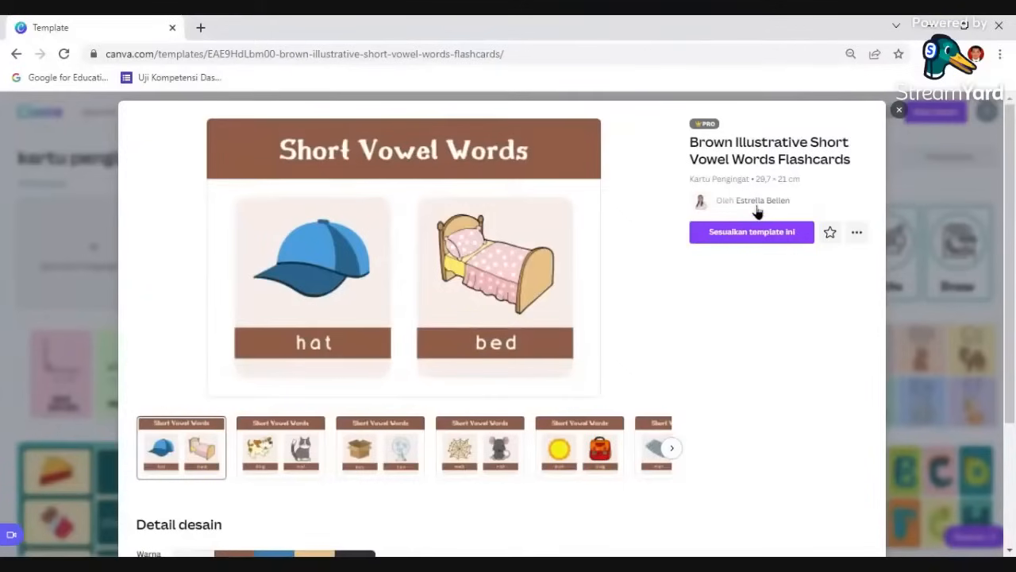
click(673, 448)
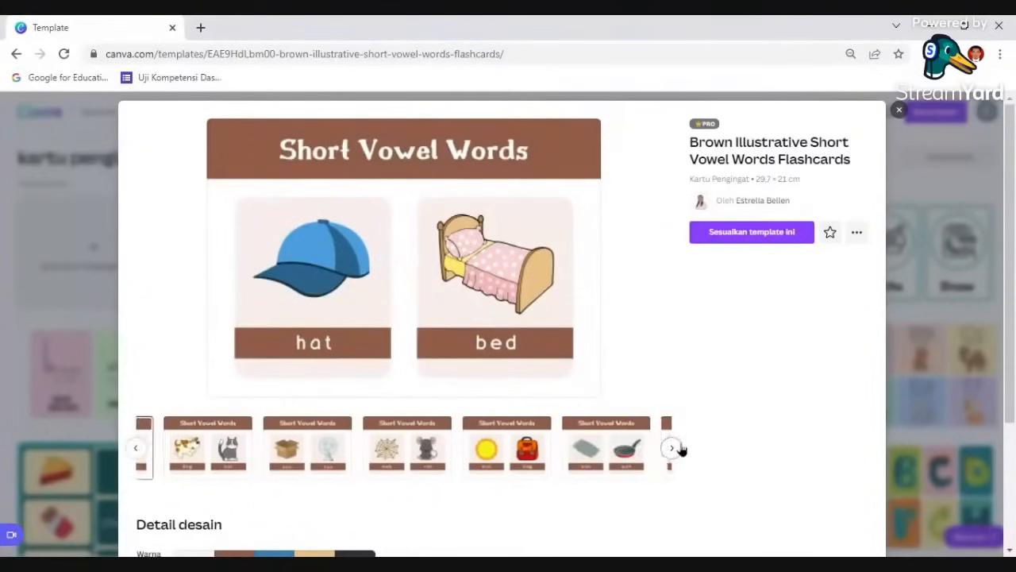
click(228, 448)
click(337, 449)
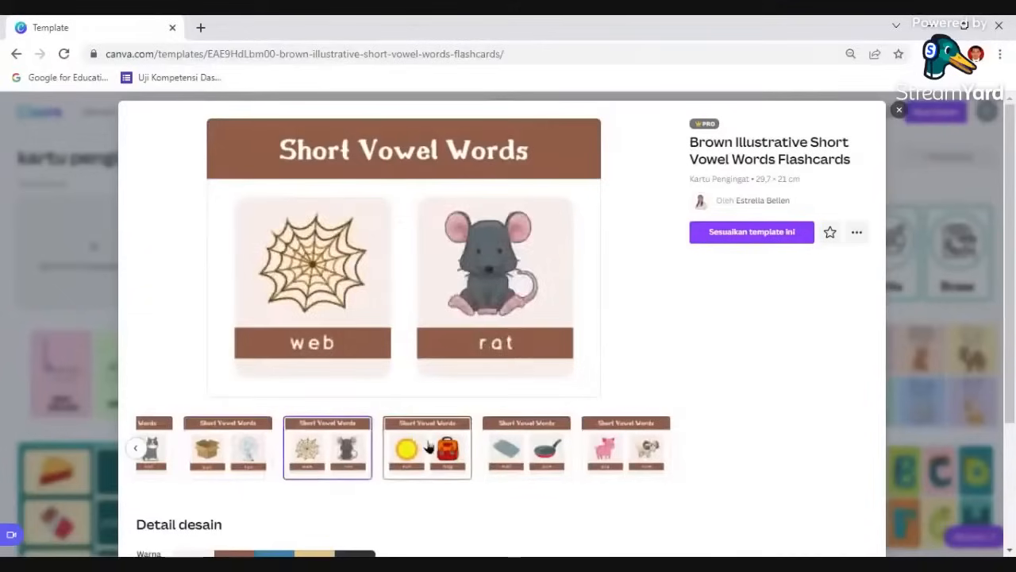
click(424, 446)
click(527, 451)
click(623, 449)
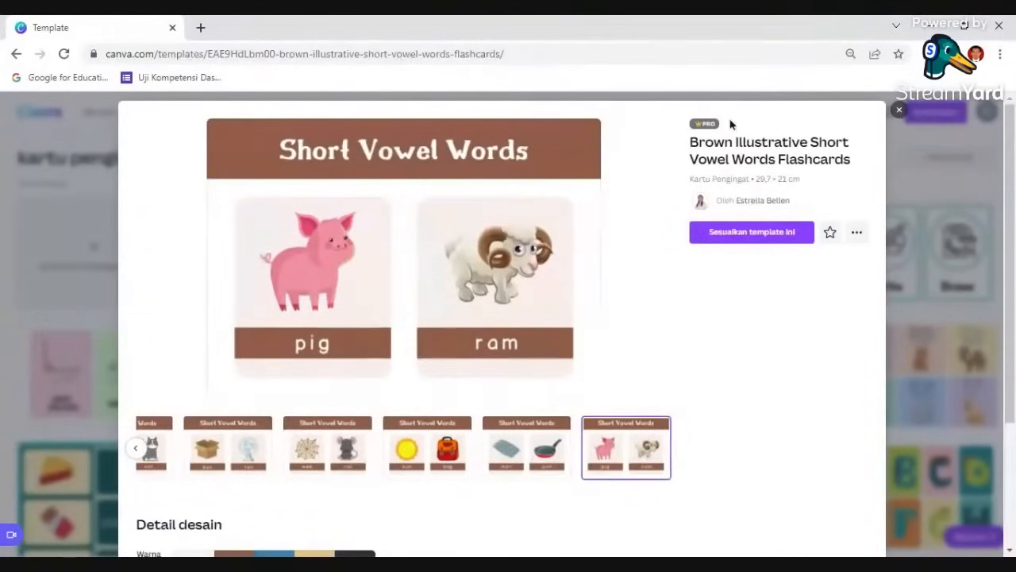
mouse_move(706, 125)
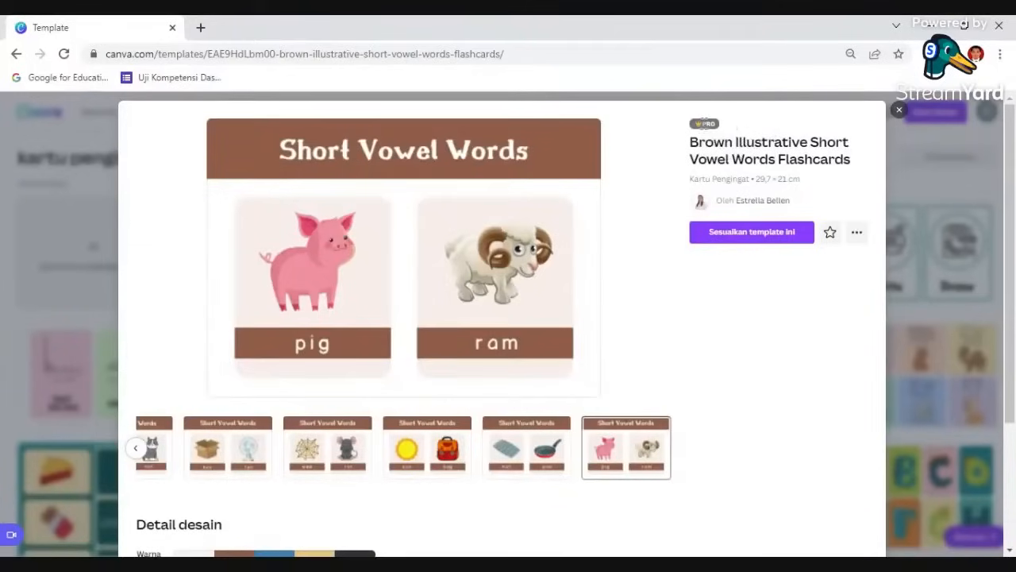
click(899, 113)
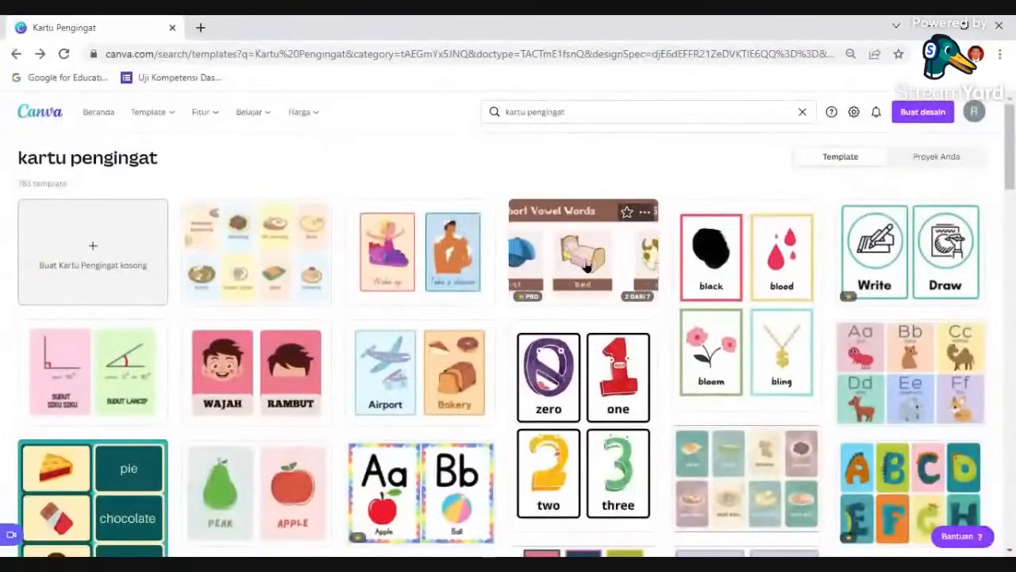
Create a blank Kartu Pengingat design and show its editor, checking back on the template results in between.
click(98, 250)
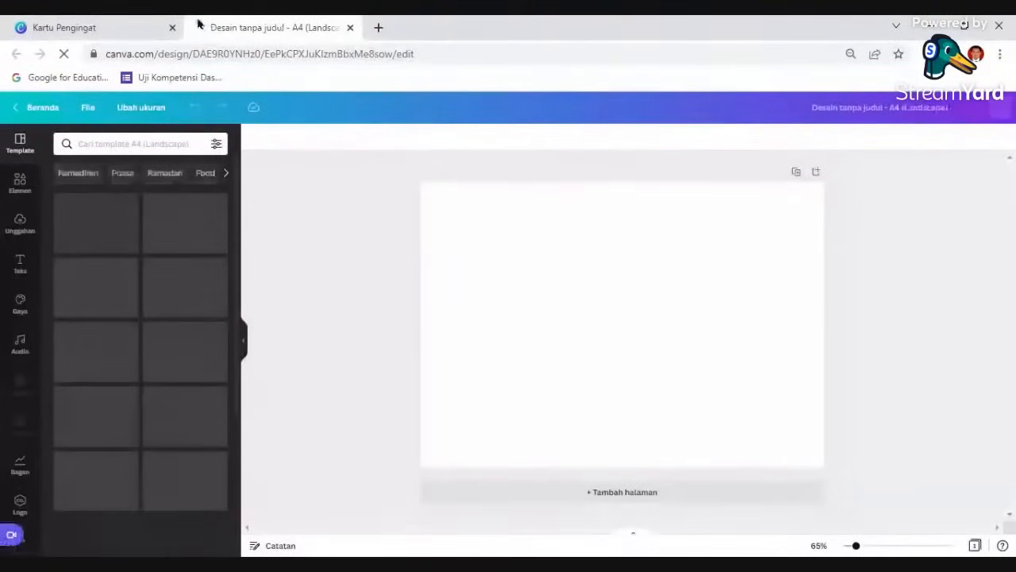
key(ctrl+shift+Tab)
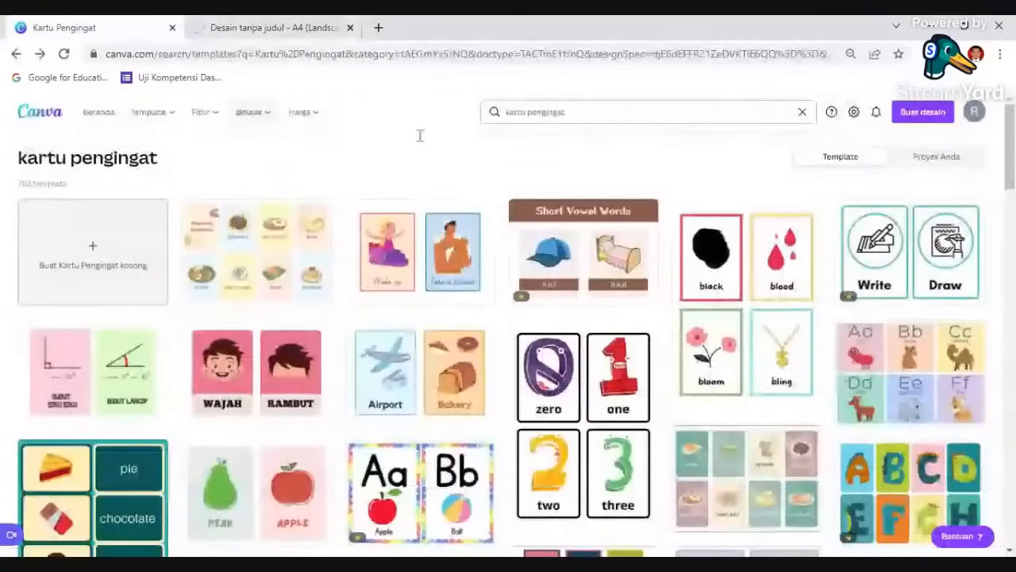
click(270, 24)
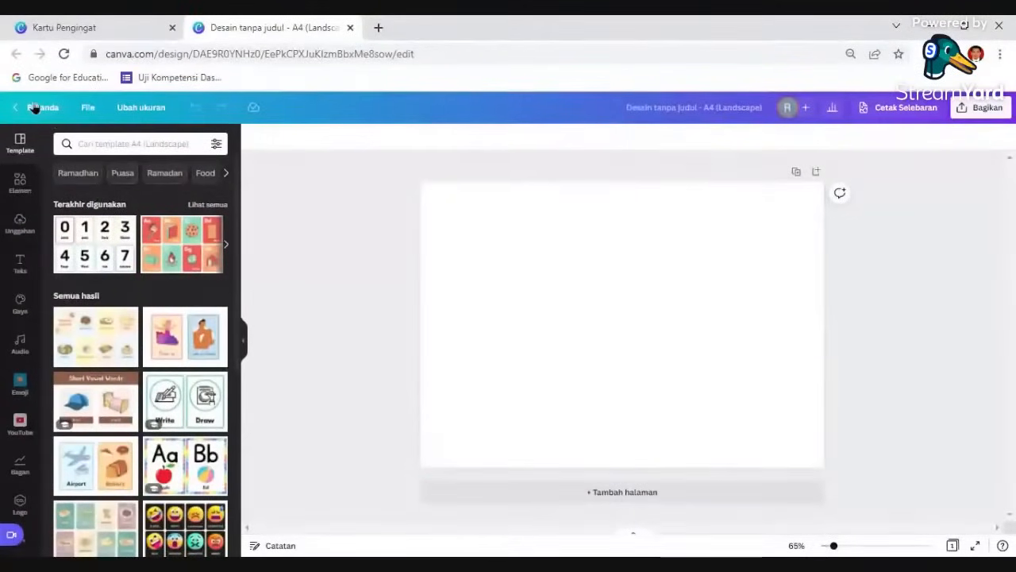
Try out editing the design title without renaming it, and turn the rulers and guides on and off again.
click(90, 107)
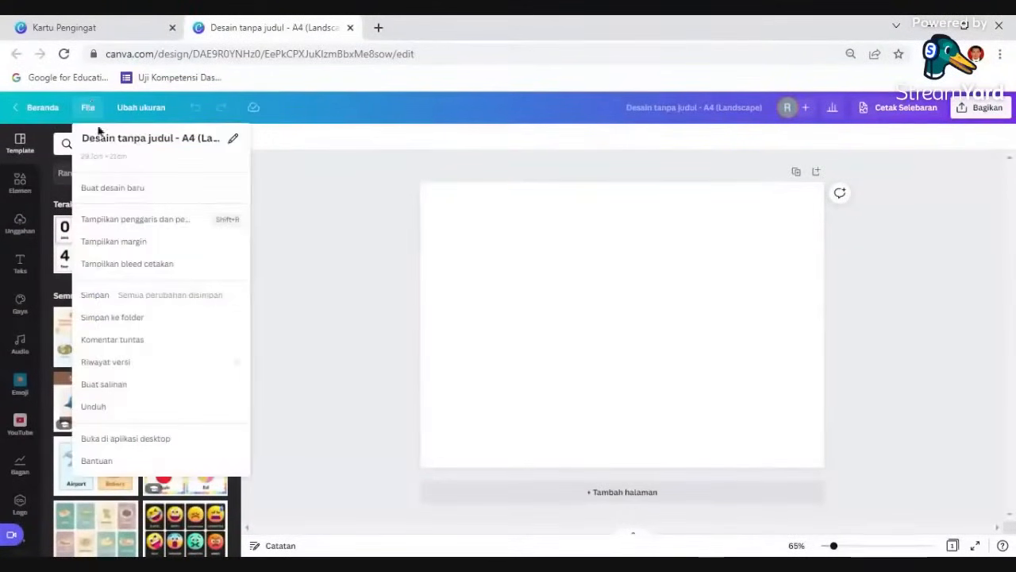
click(165, 137)
key(BackSpace)
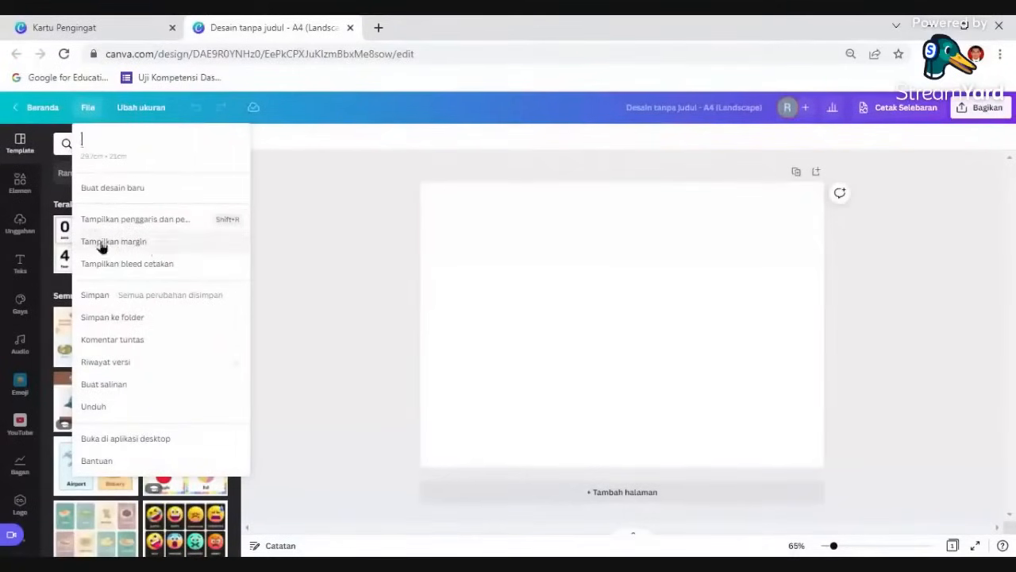
click(171, 222)
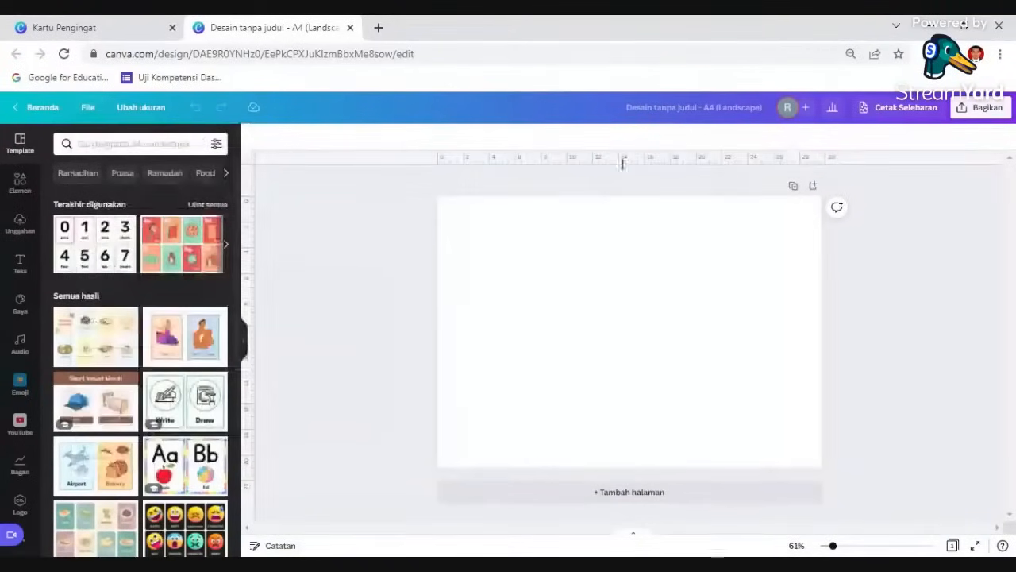
click(89, 109)
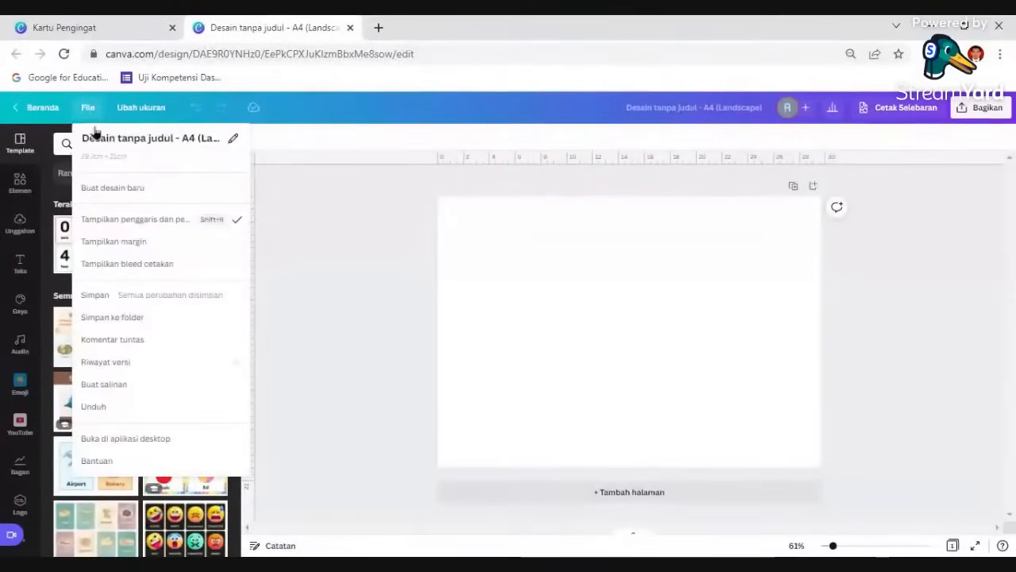
click(229, 228)
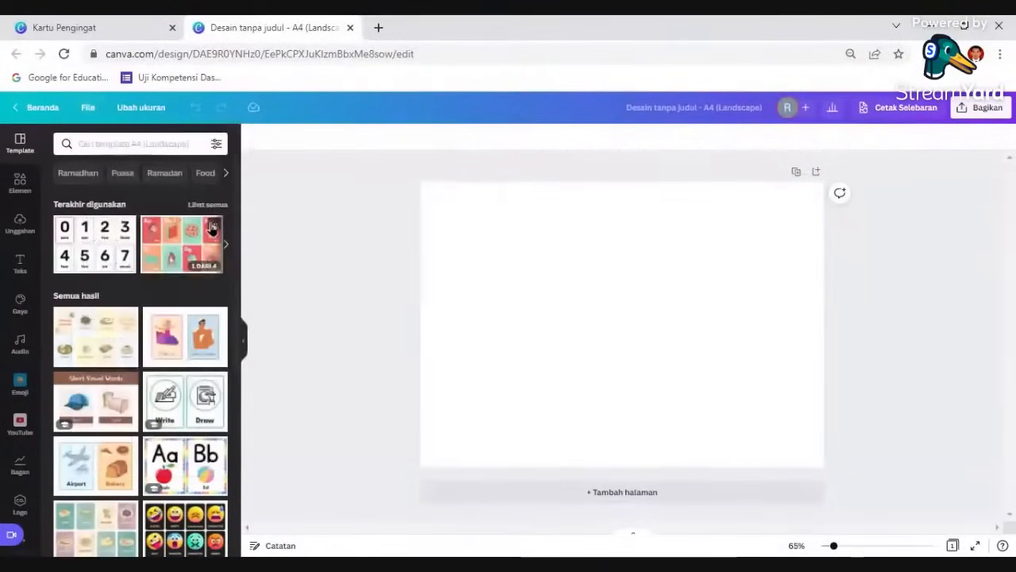
Resize the blank design itself to the Presentasi (16:9) format.
click(143, 109)
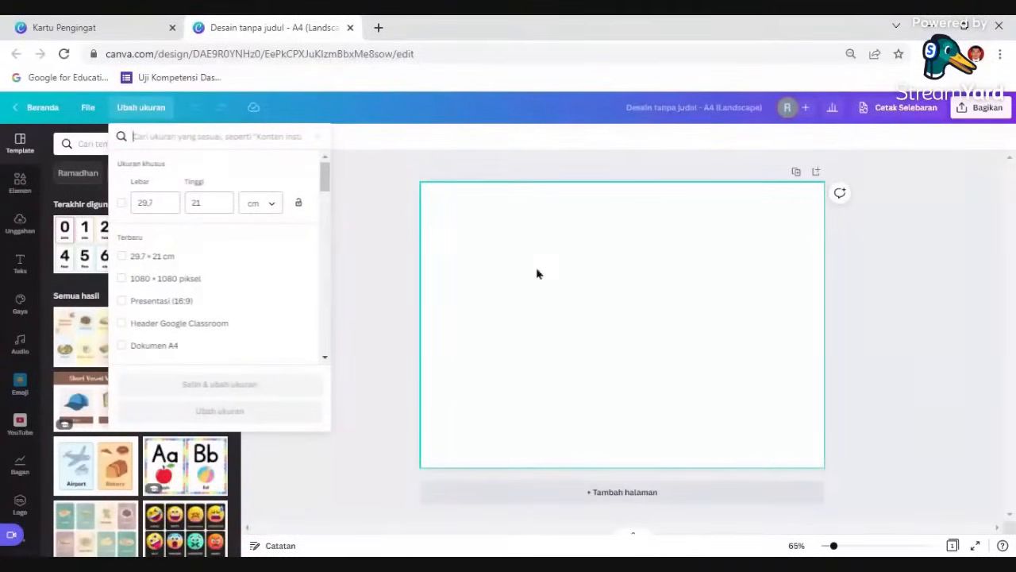
click(174, 205)
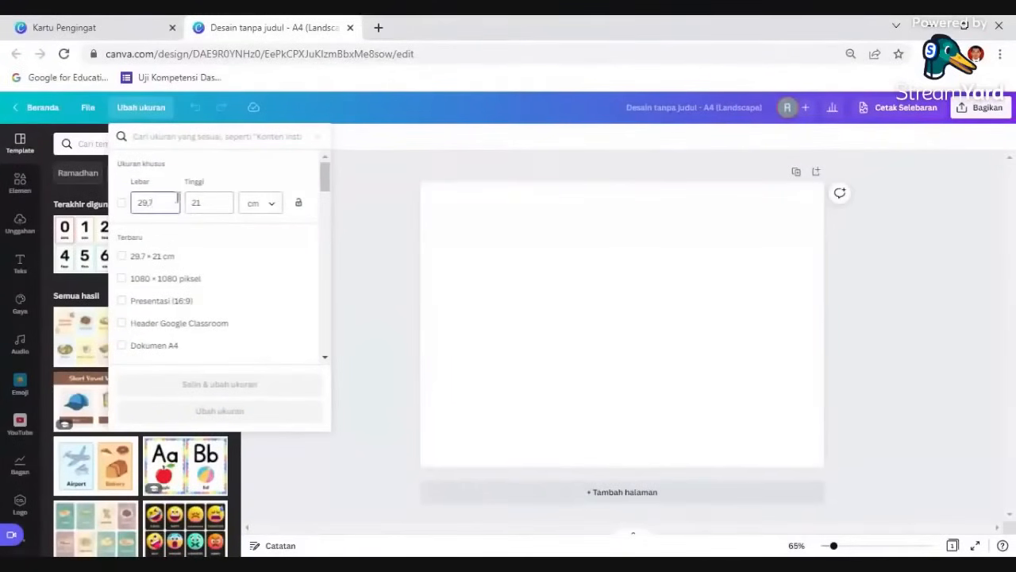
click(181, 302)
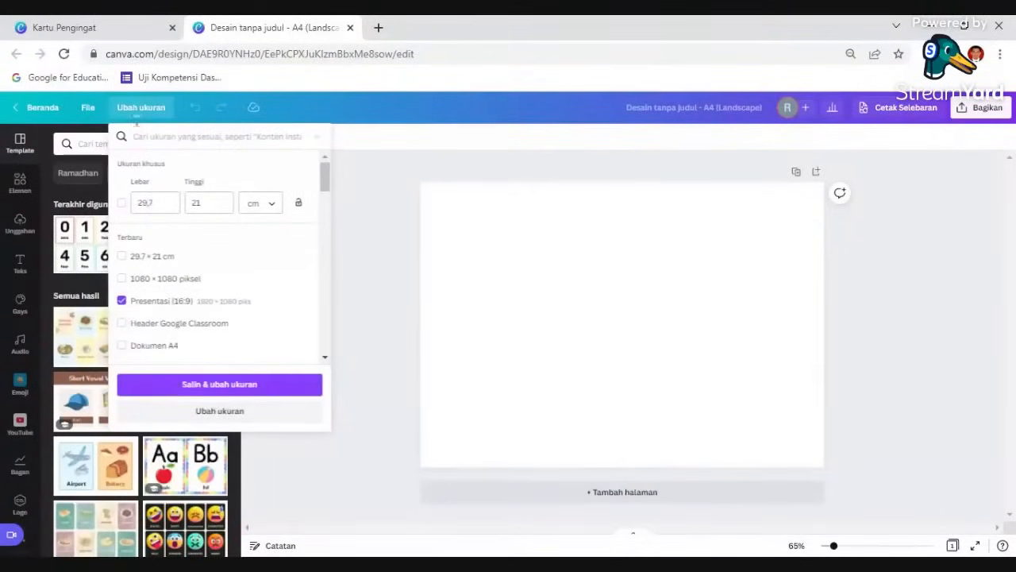
click(182, 387)
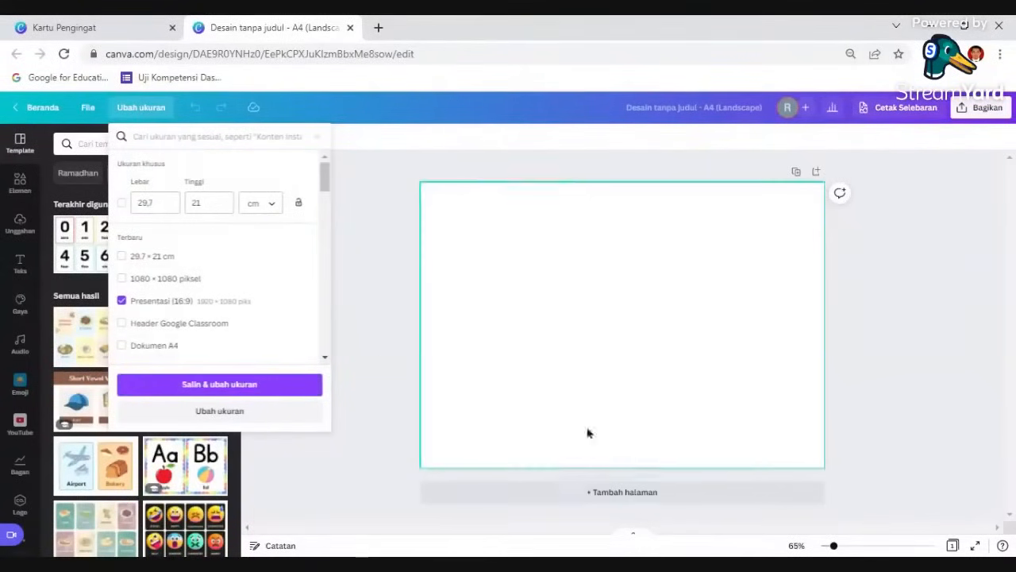
click(220, 414)
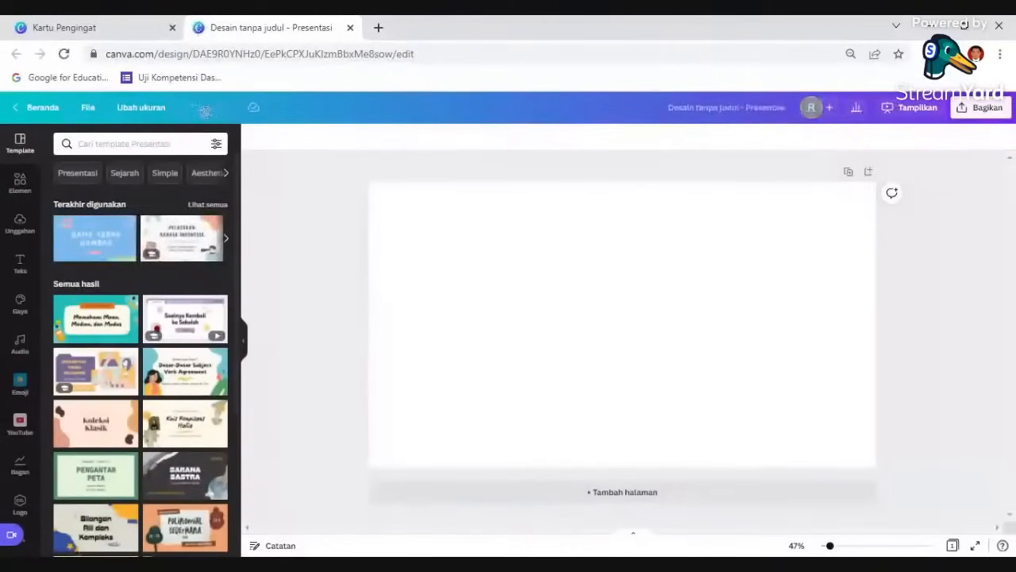
Add a heading text box to the blank page with the text GAME EDUKATIF.
click(20, 266)
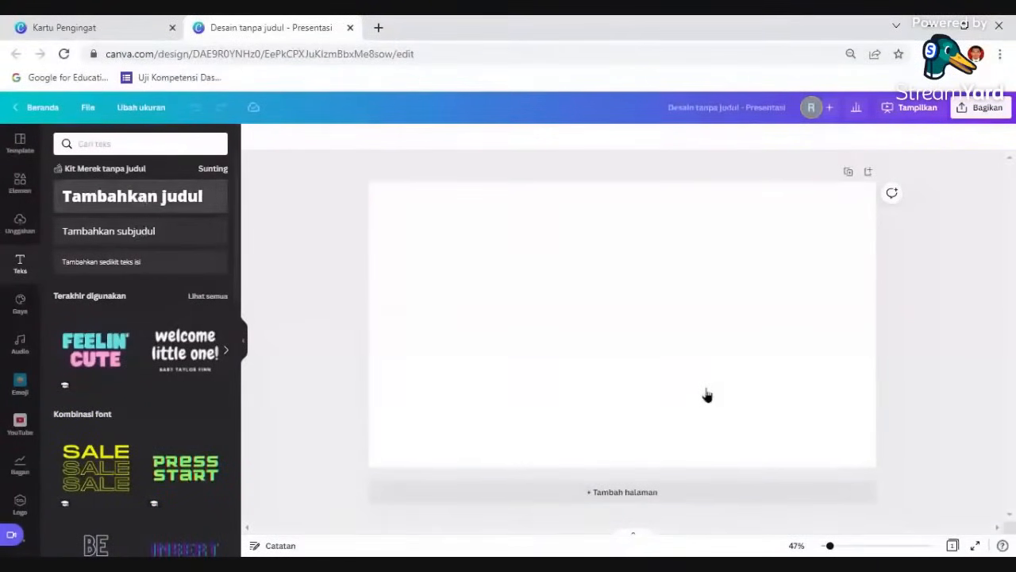
key(t)
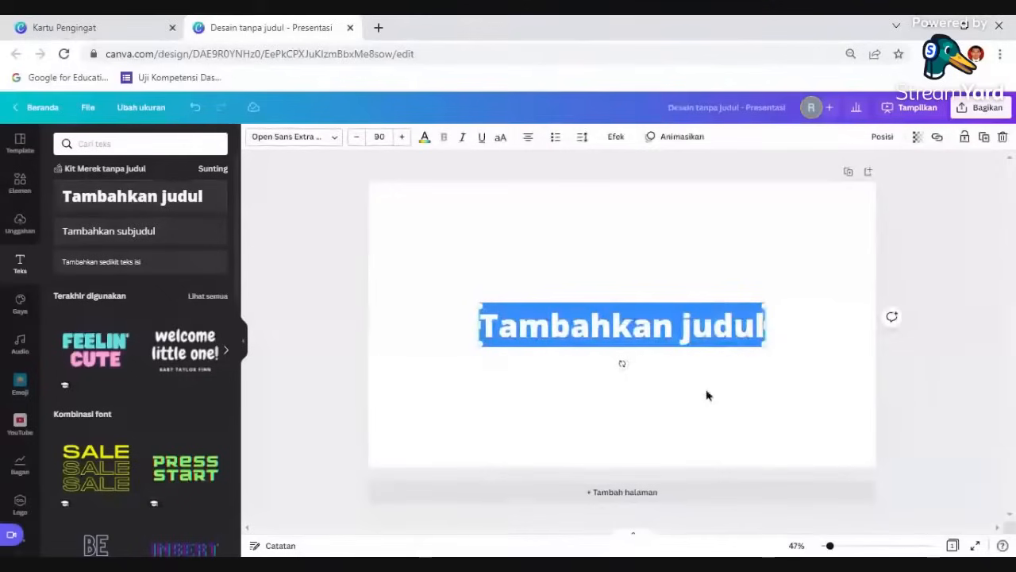
text(GAME)
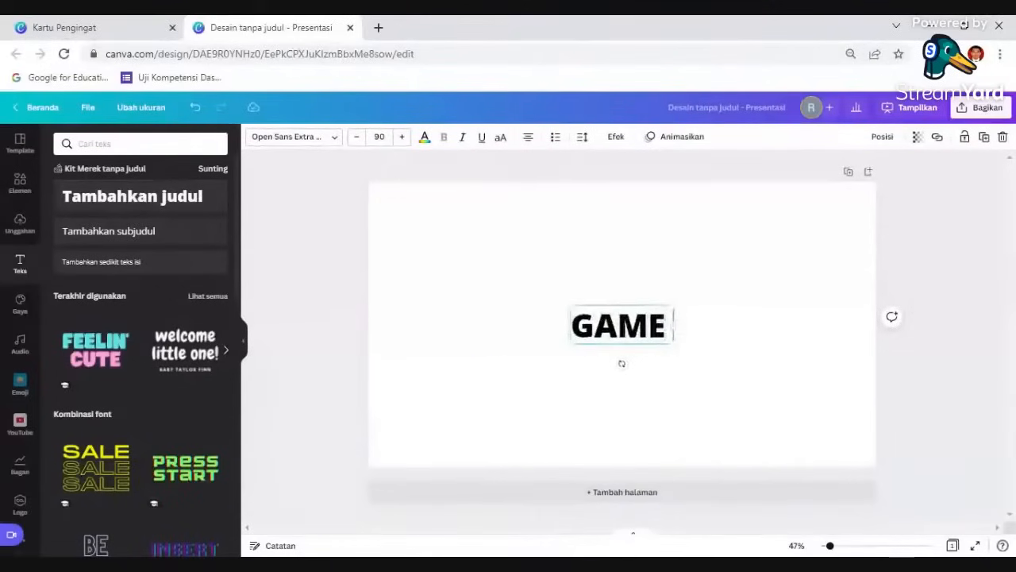
text( EDUKATIF)
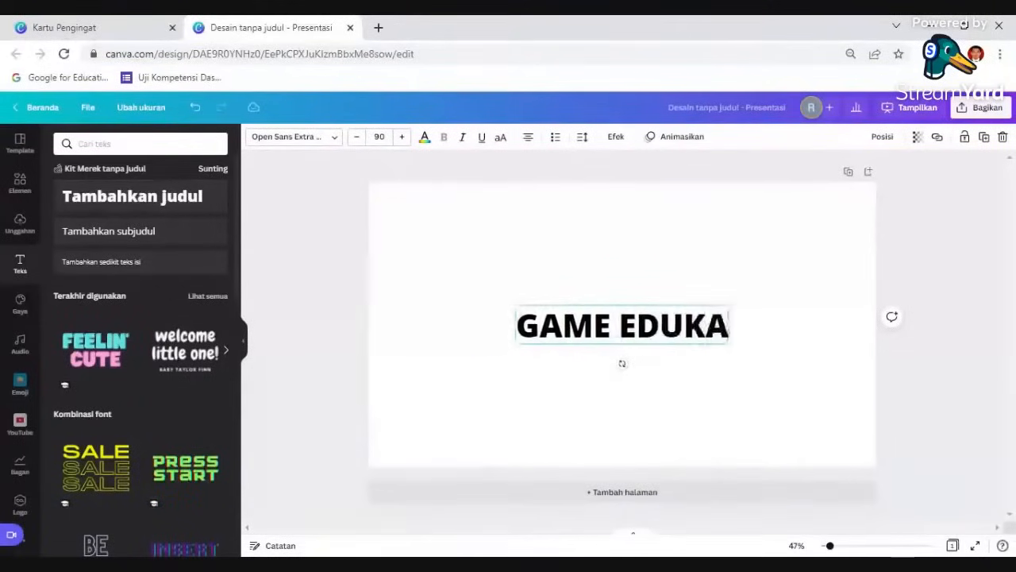
click(447, 276)
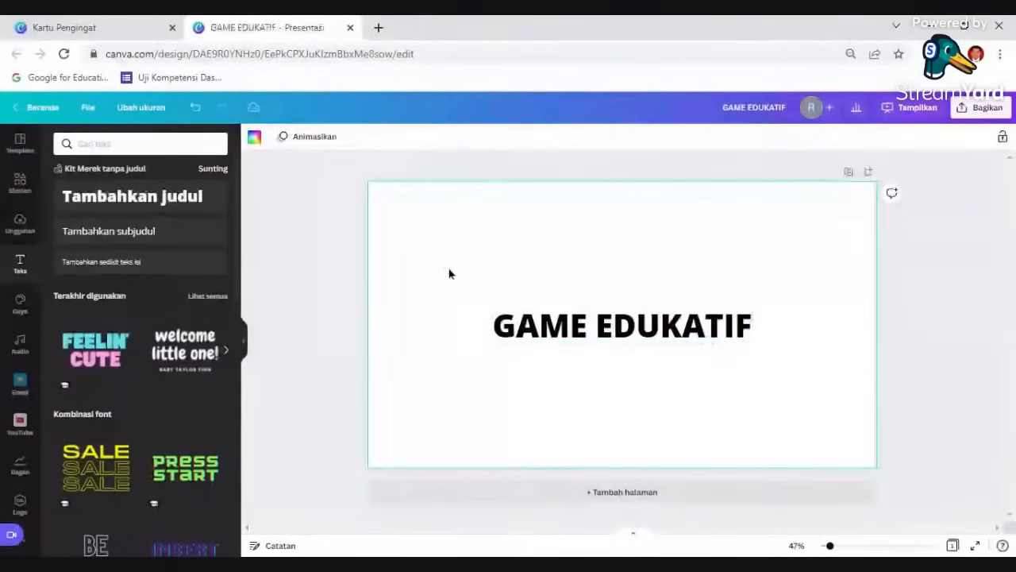
Move the GAME EDUKATIF heading to the upper part of the page, undoing and redoing the move once.
click(604, 327)
drag(603, 328, 616, 234)
click(432, 355)
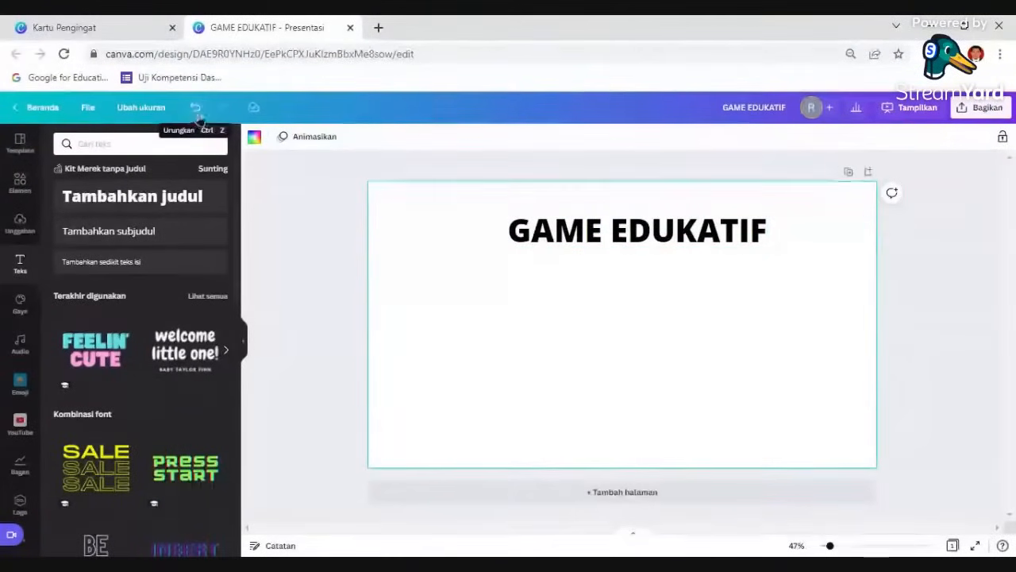
click(196, 108)
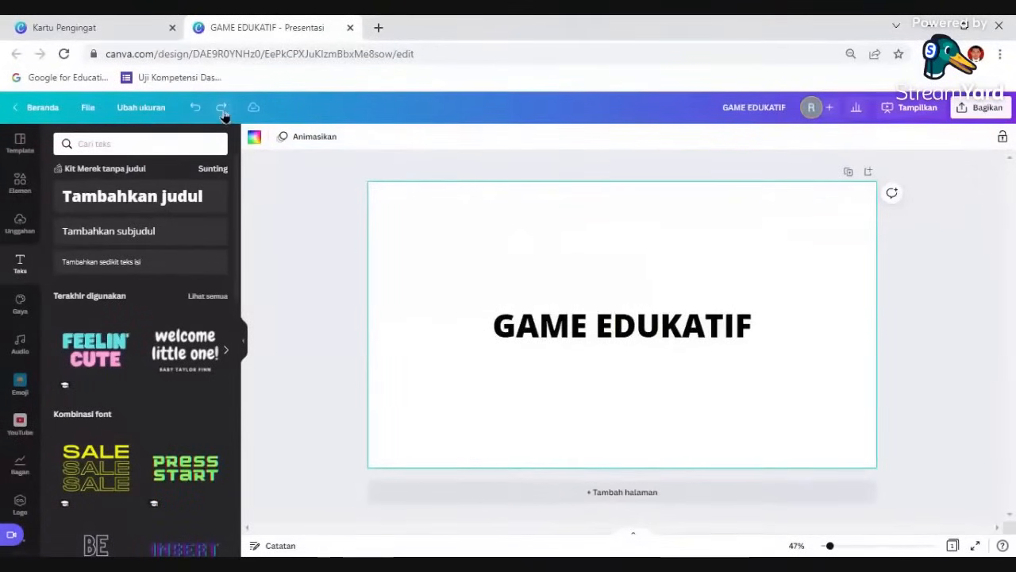
click(222, 109)
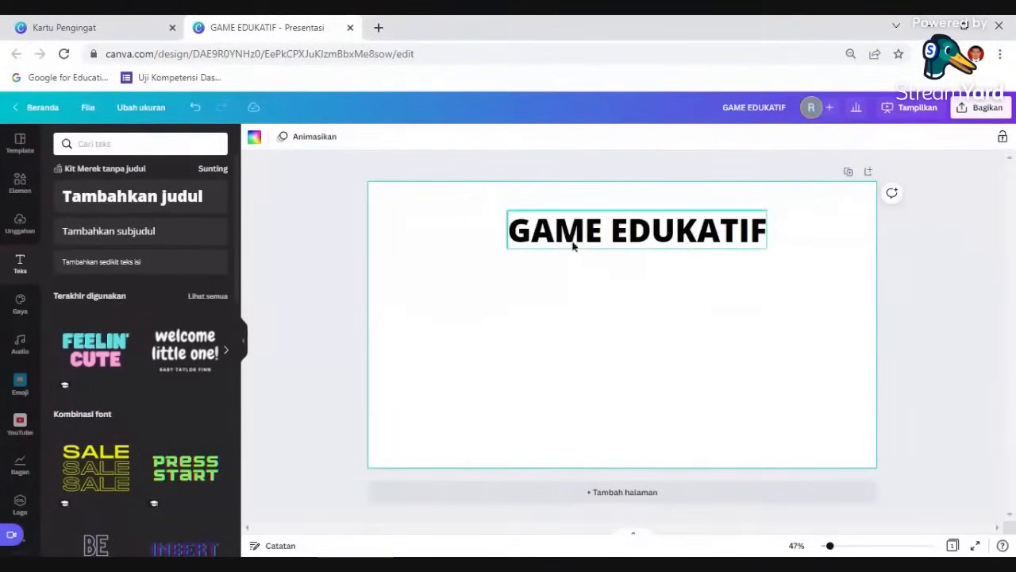
click(588, 231)
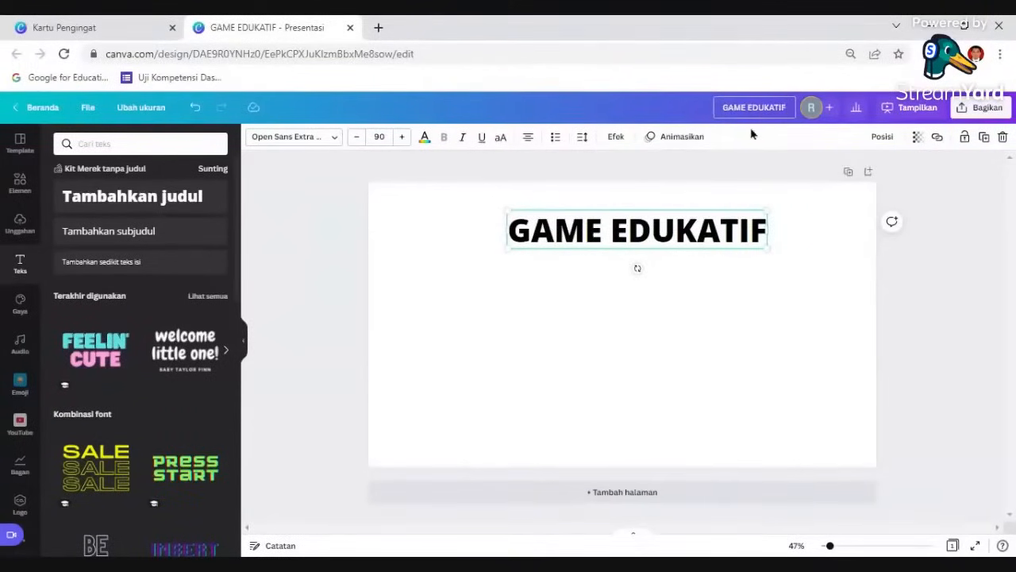
Set the design's link sharing to Yang punya tautan, view the link permission choices, and close the sharing settings.
click(829, 107)
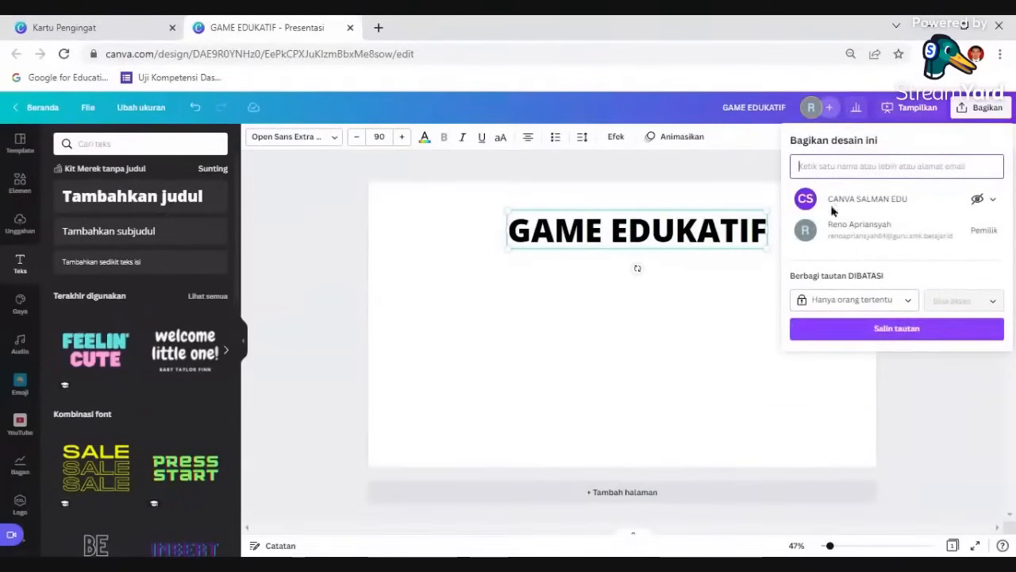
click(882, 305)
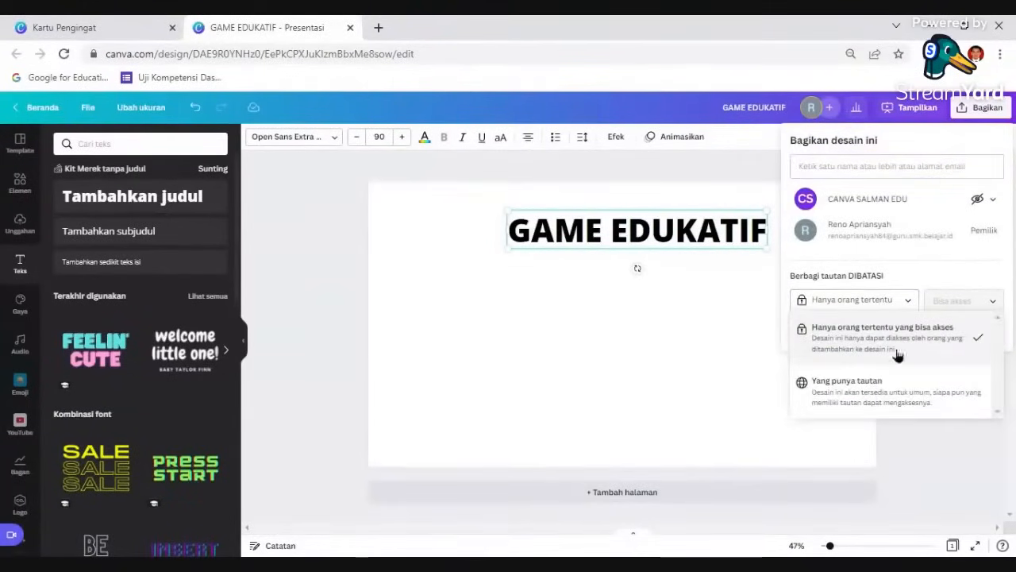
click(857, 413)
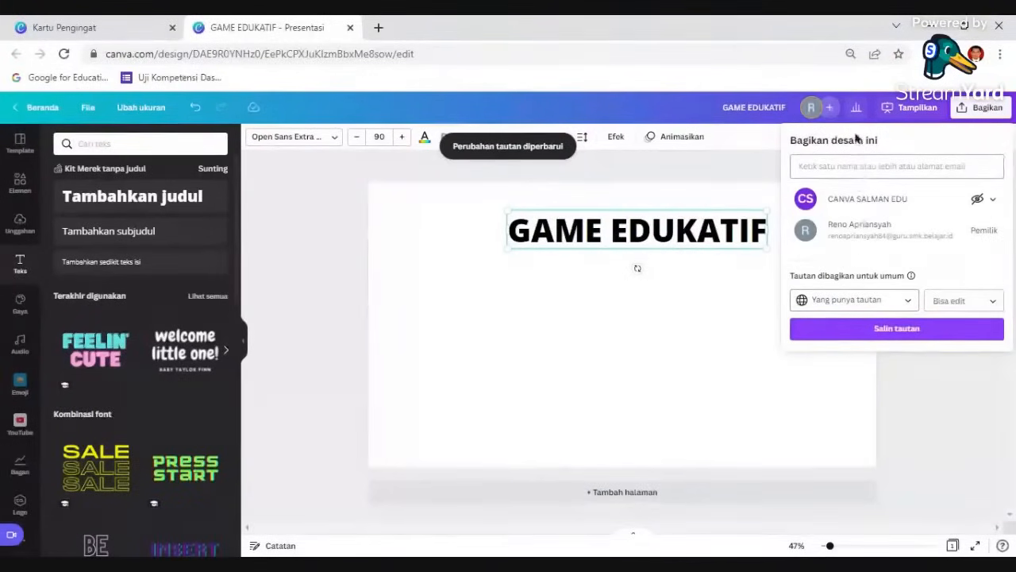
click(961, 306)
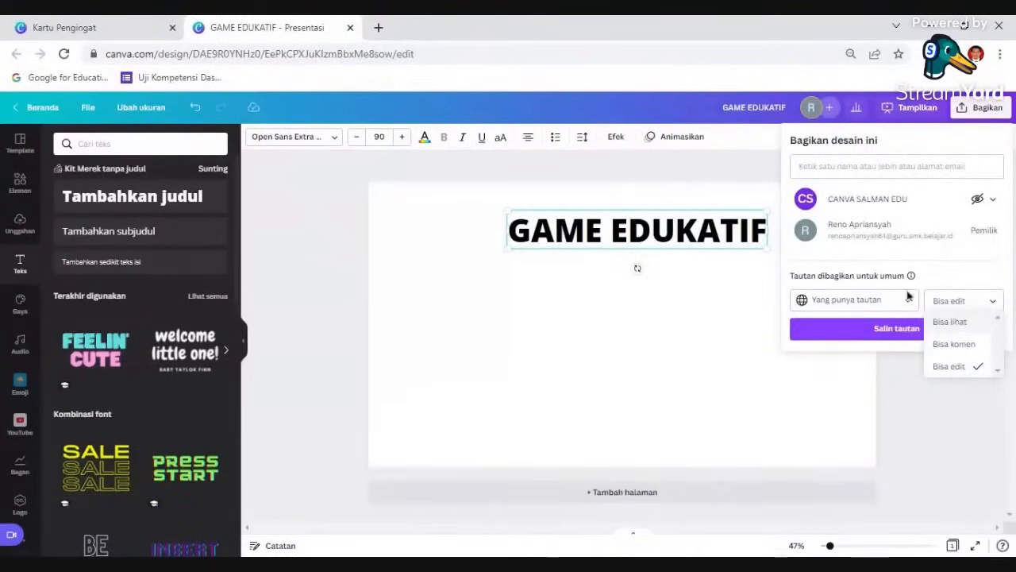
click(751, 147)
click(735, 312)
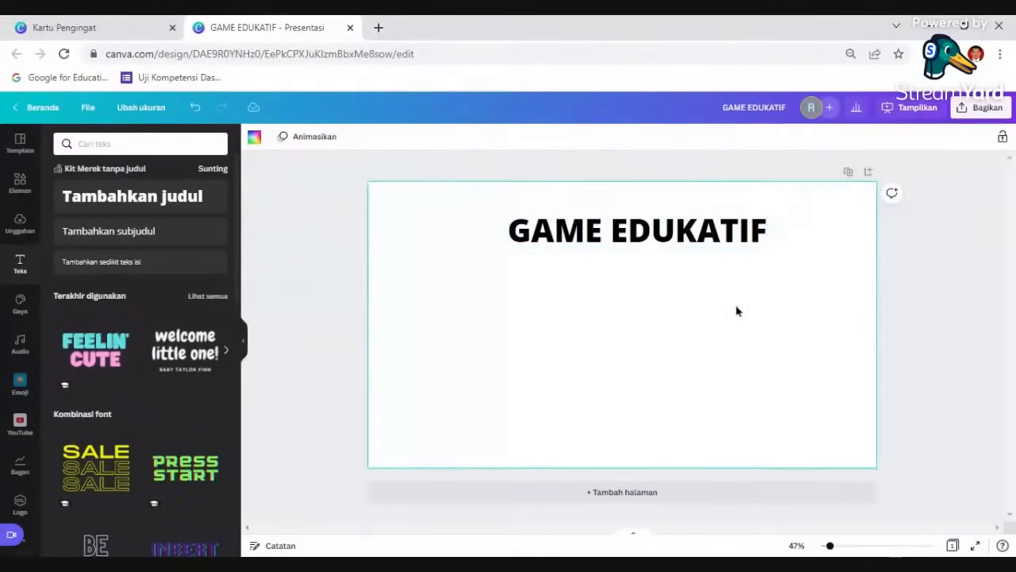
Set the public link's permission to Bisa lihat in the sharing settings and copy the link.
click(831, 109)
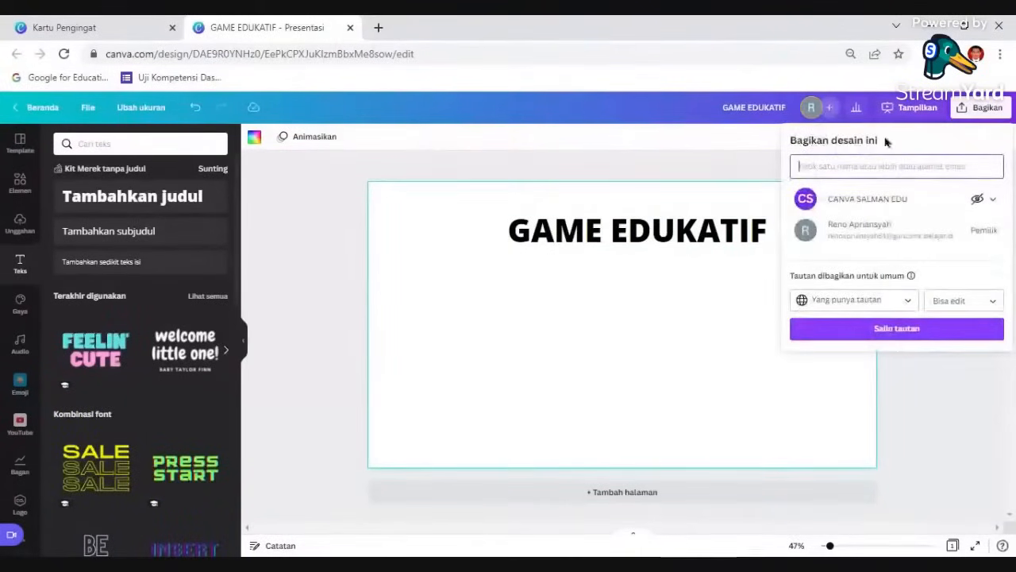
click(903, 304)
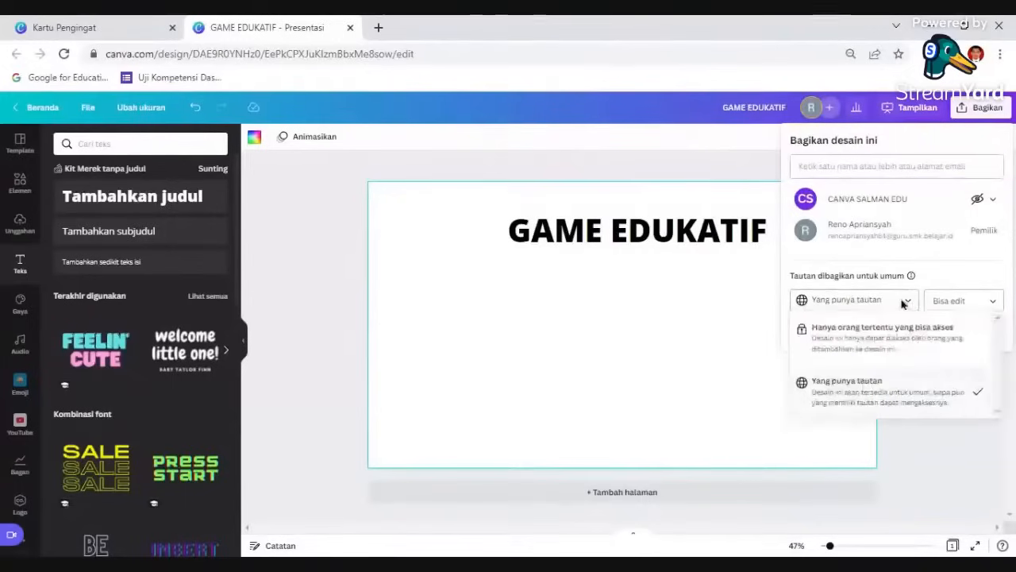
click(850, 395)
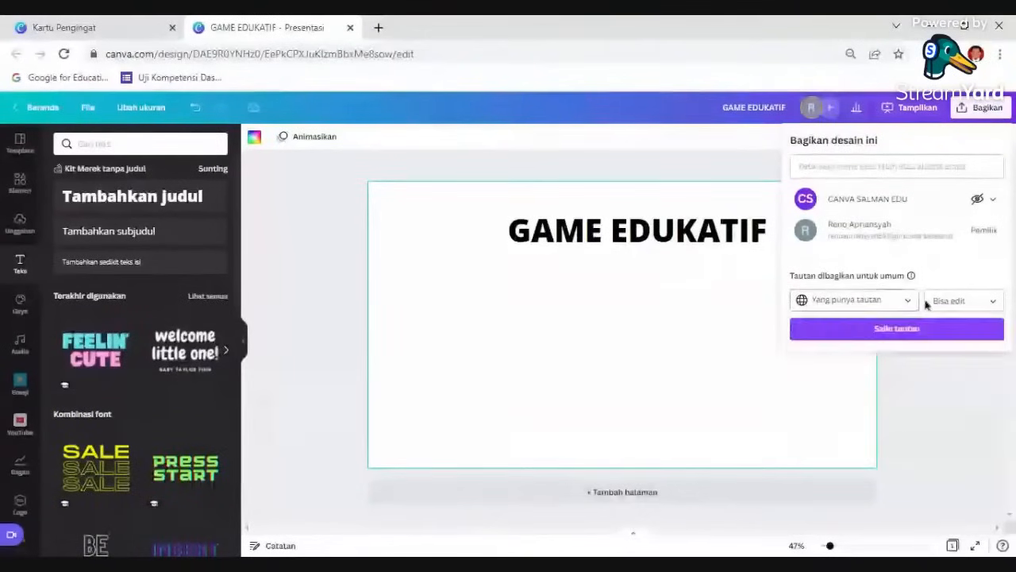
click(985, 305)
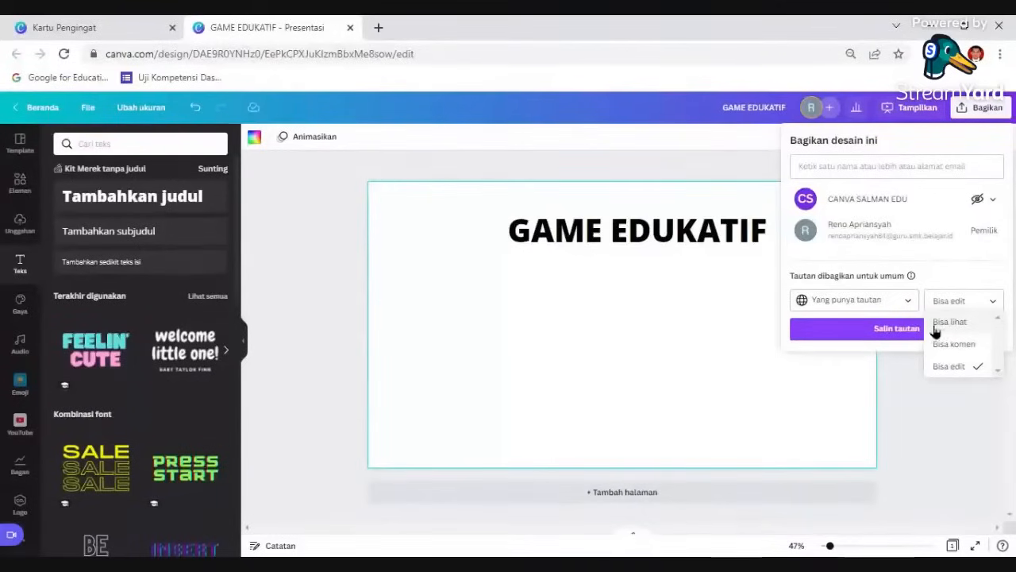
click(970, 325)
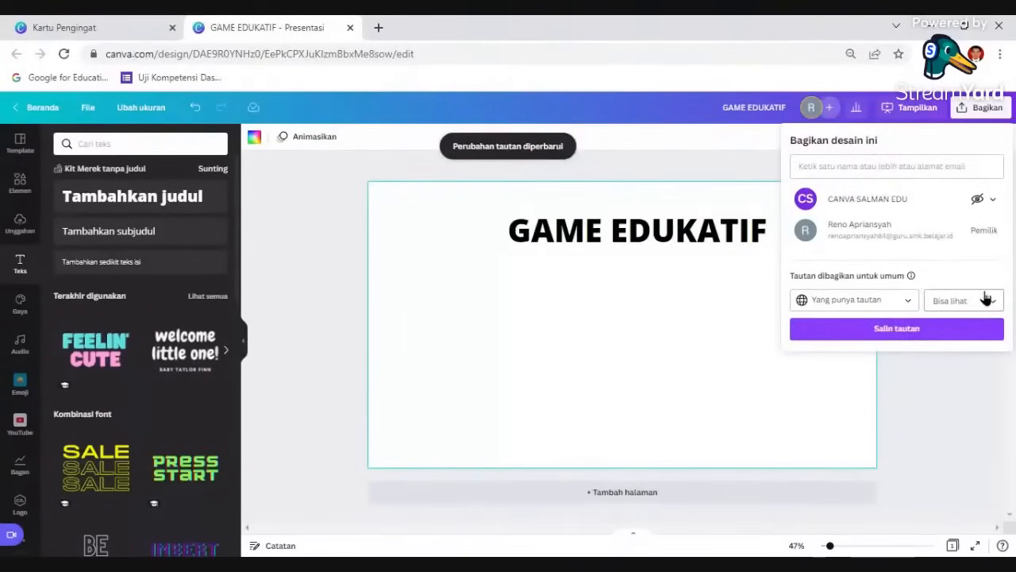
click(888, 334)
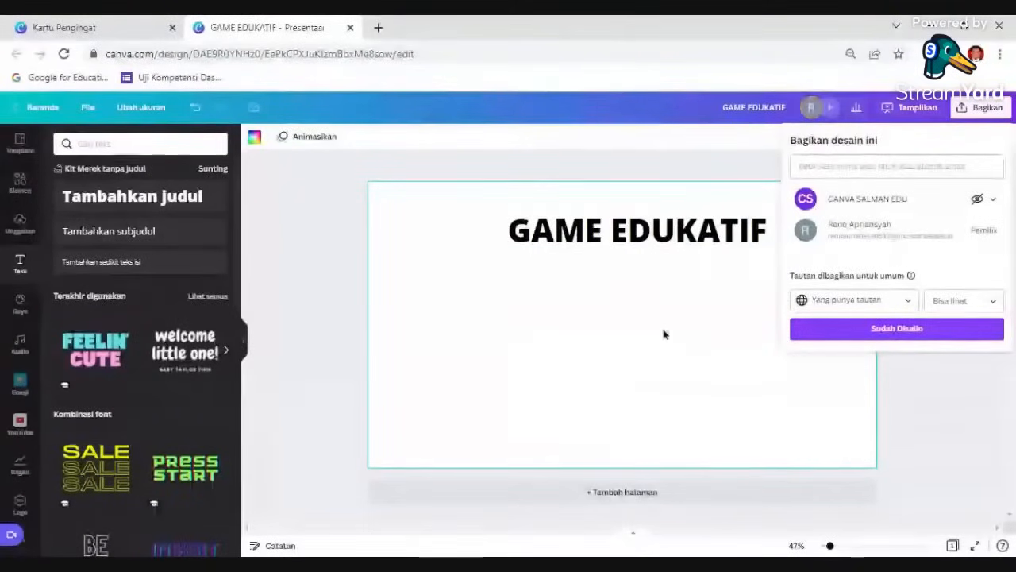
Change the public link's permission to Bisa komen and copy the link.
click(977, 303)
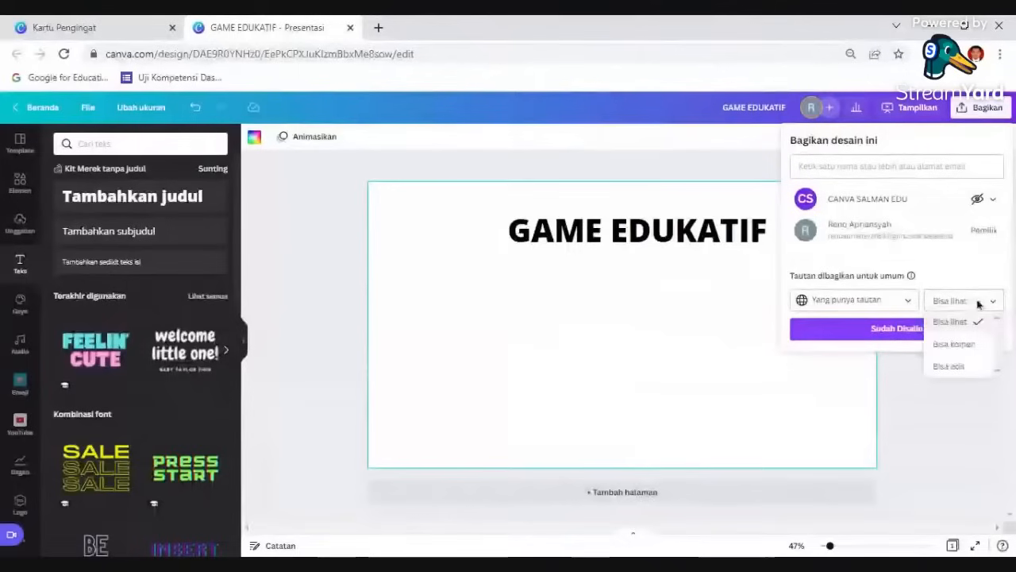
click(978, 301)
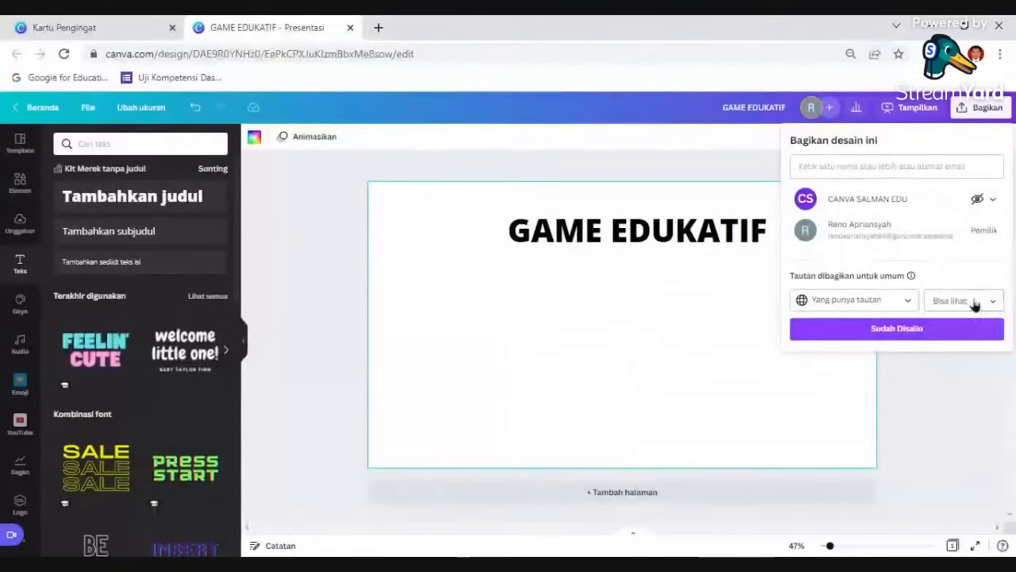
click(979, 305)
click(972, 343)
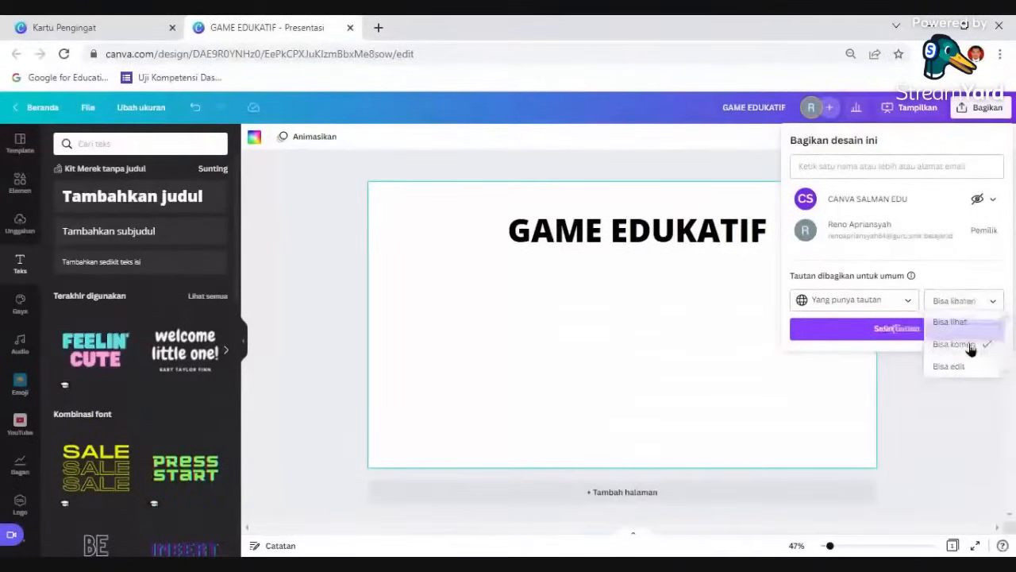
click(896, 328)
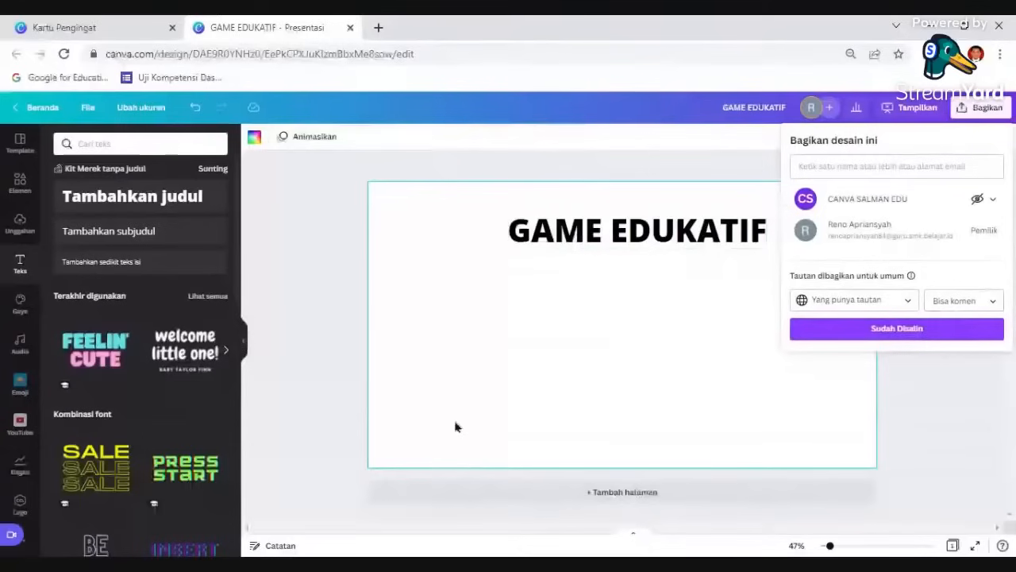
Set the public link's permission to Bisa edit, copy the link, and look over the permission choices again.
click(989, 301)
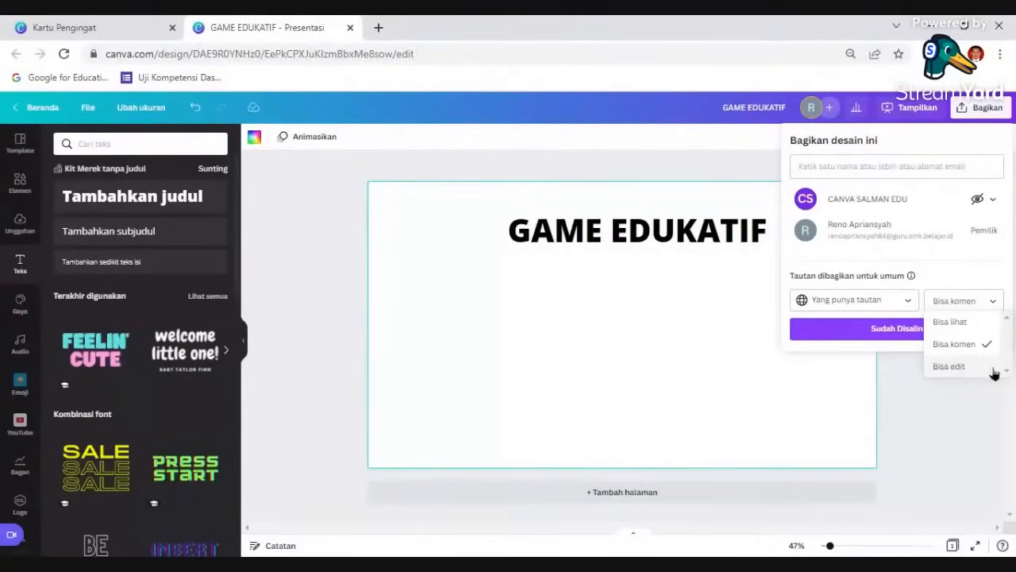
click(963, 368)
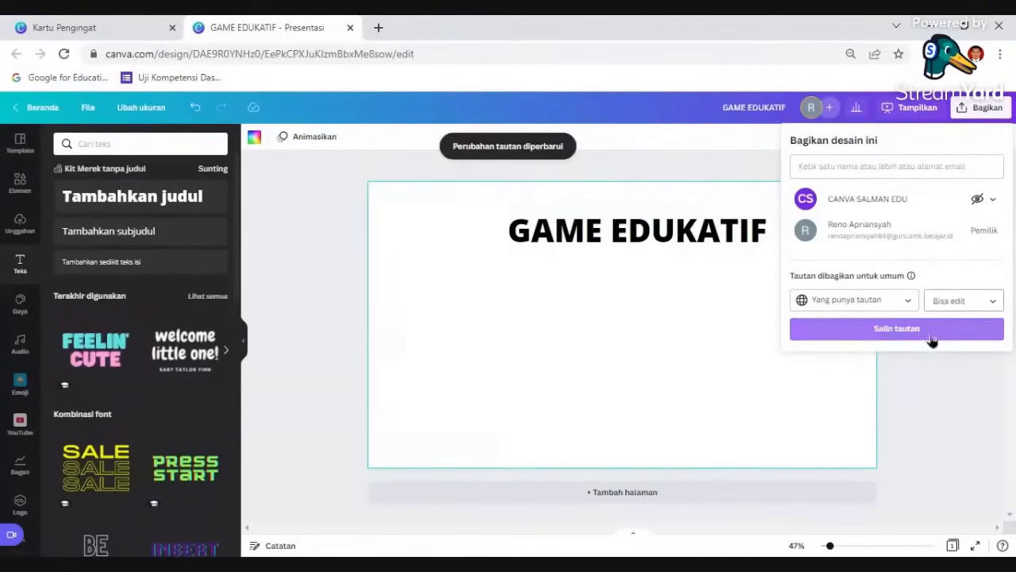
click(895, 338)
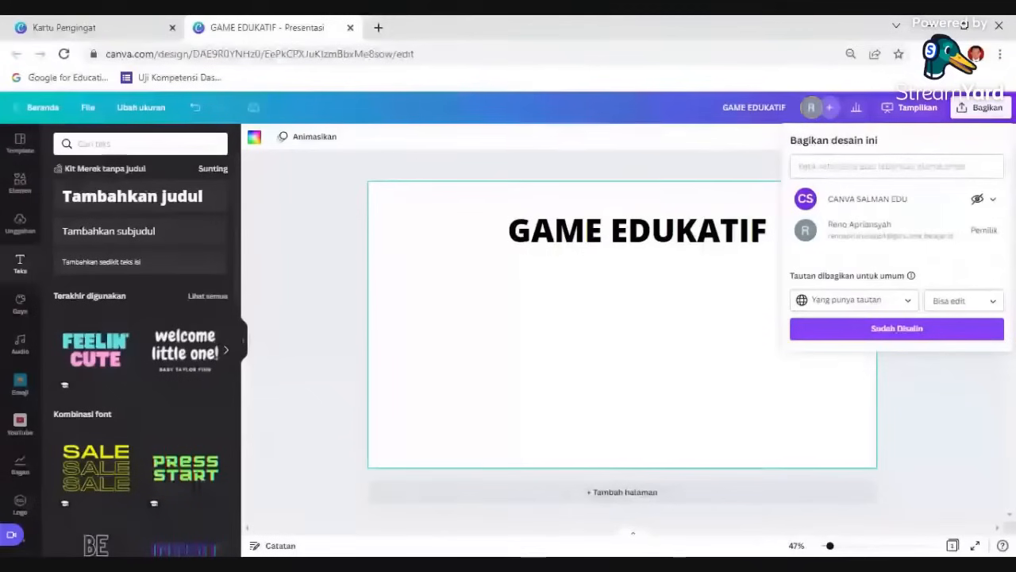
click(993, 302)
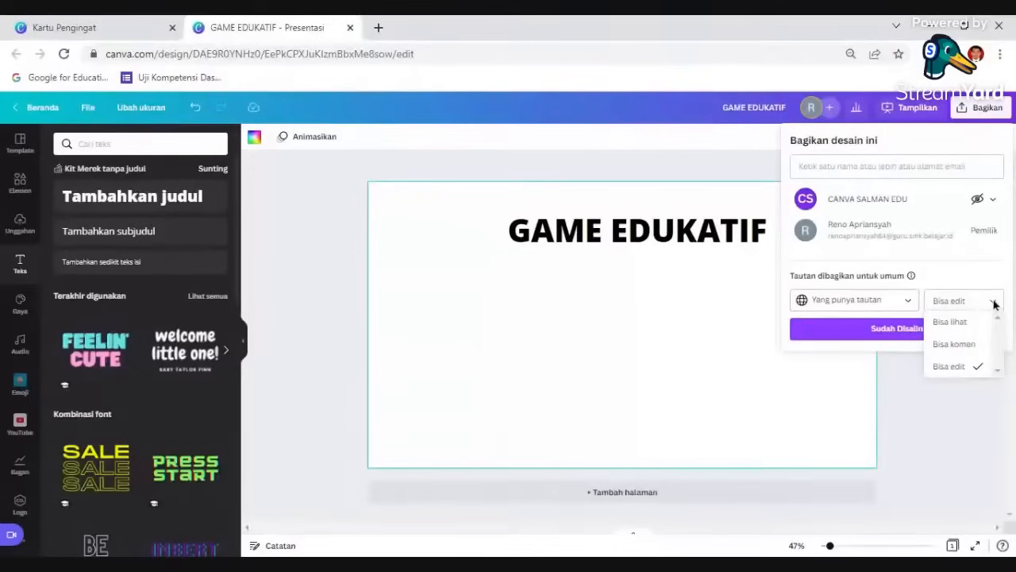
click(994, 304)
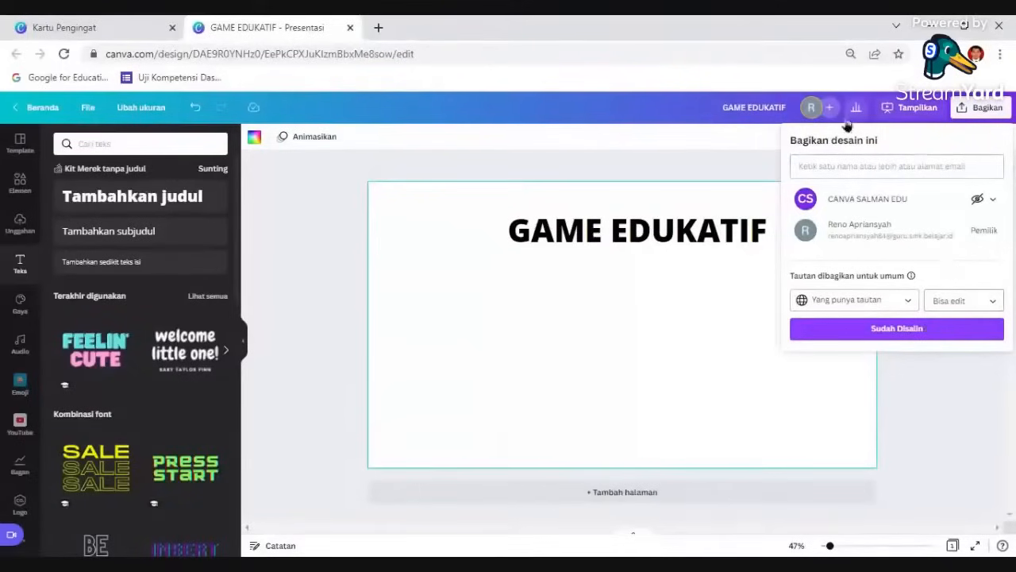
click(993, 301)
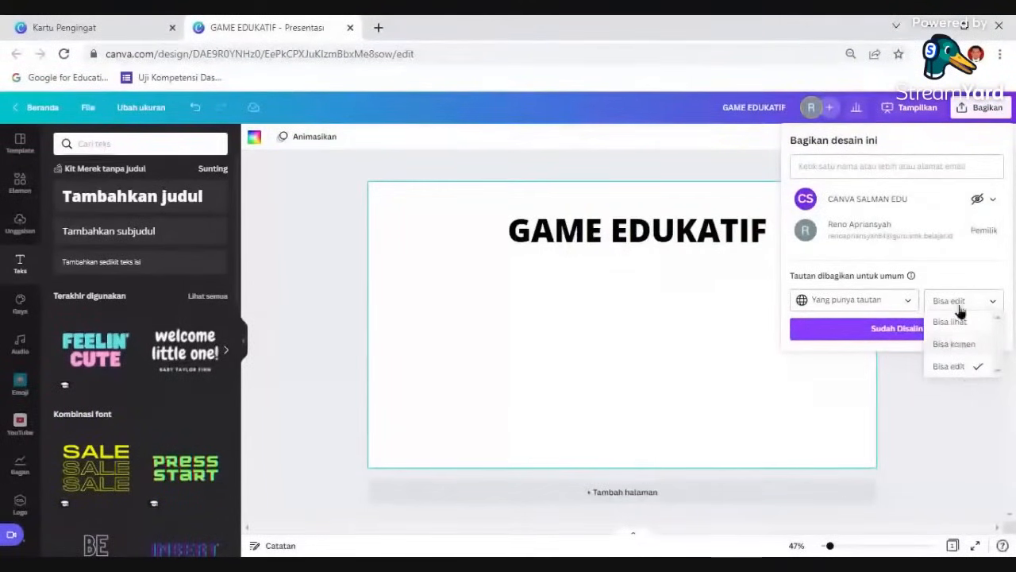
click(1005, 275)
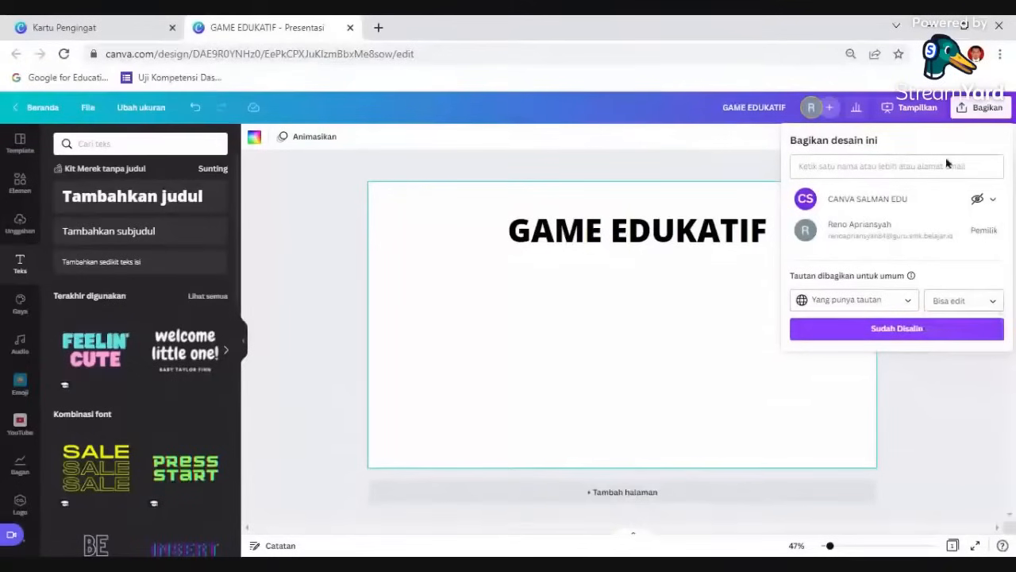
Reopen the design's sharing settings and view the link permission choices.
click(983, 109)
click(959, 109)
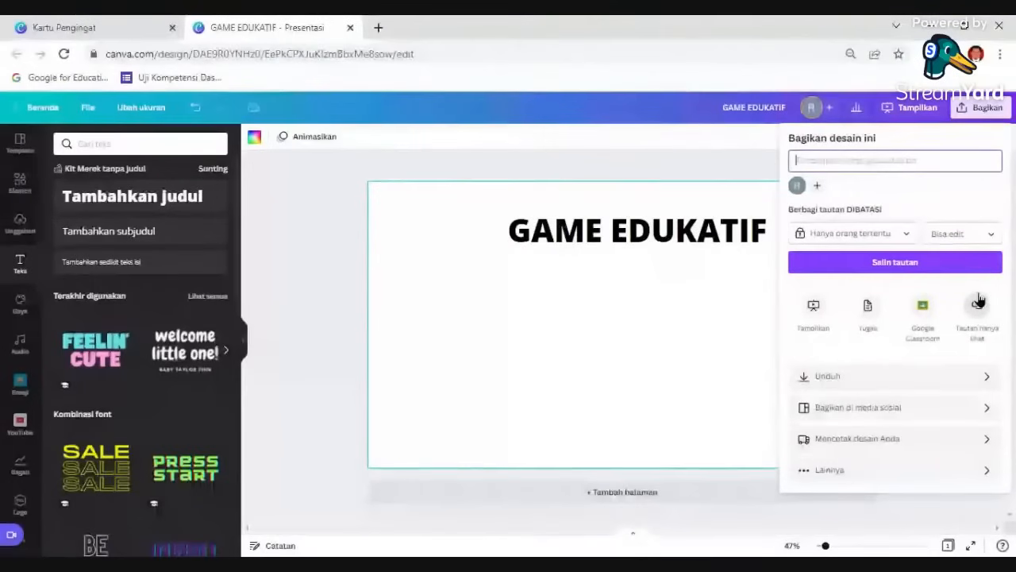
click(969, 234)
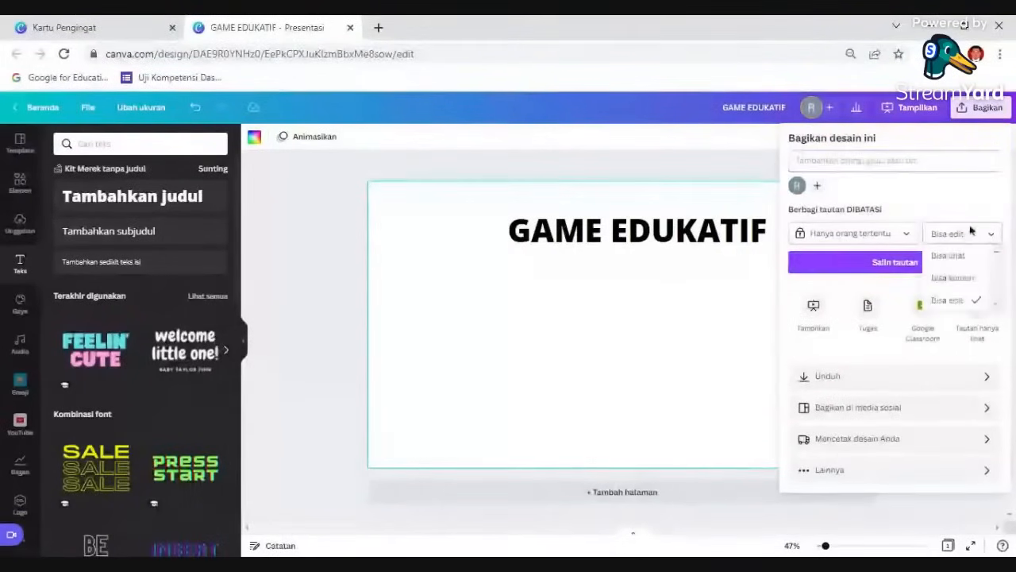
click(984, 235)
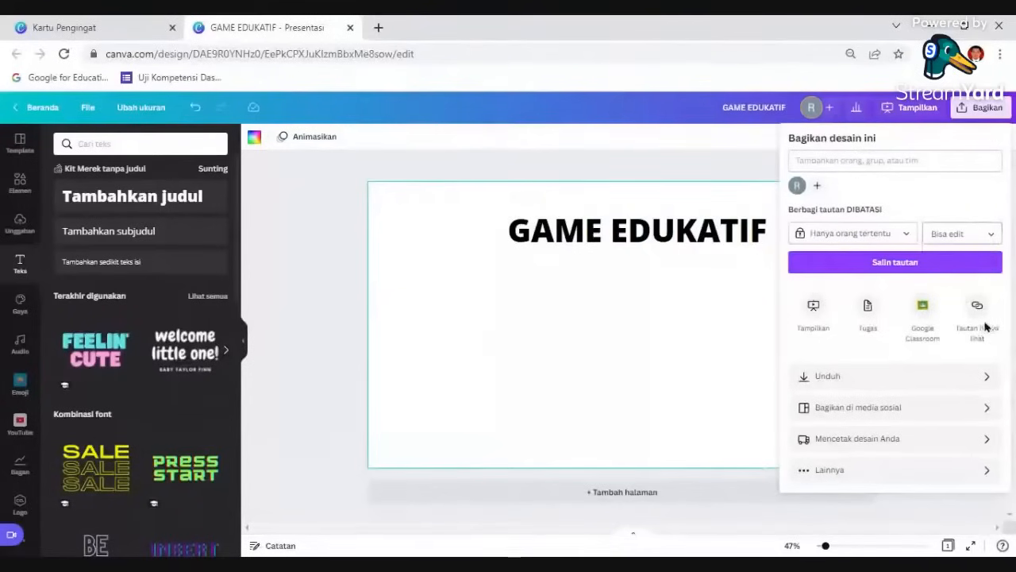
View the design's download settings from the share options, then close the sharing settings.
click(986, 382)
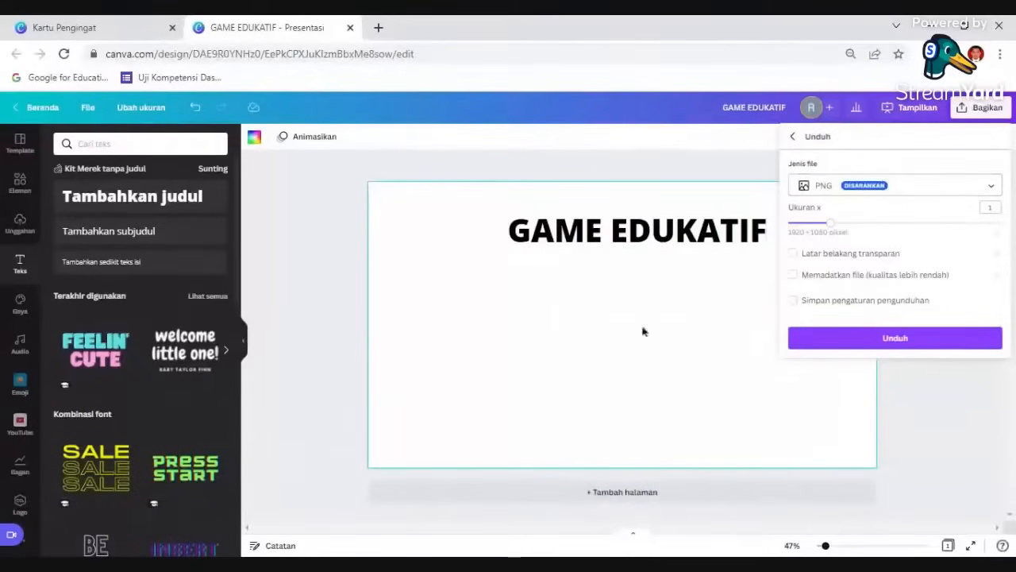
click(989, 110)
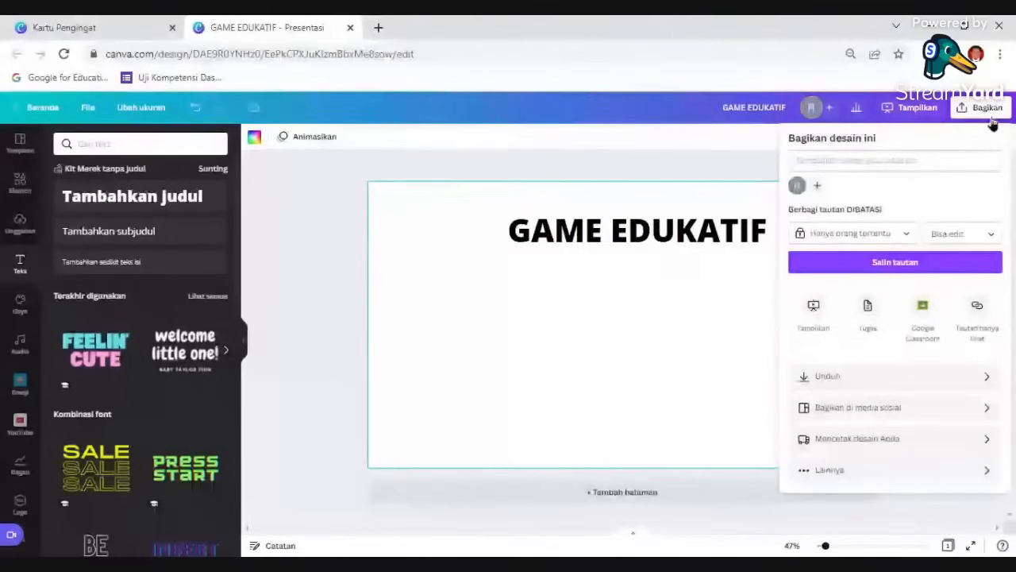
click(909, 110)
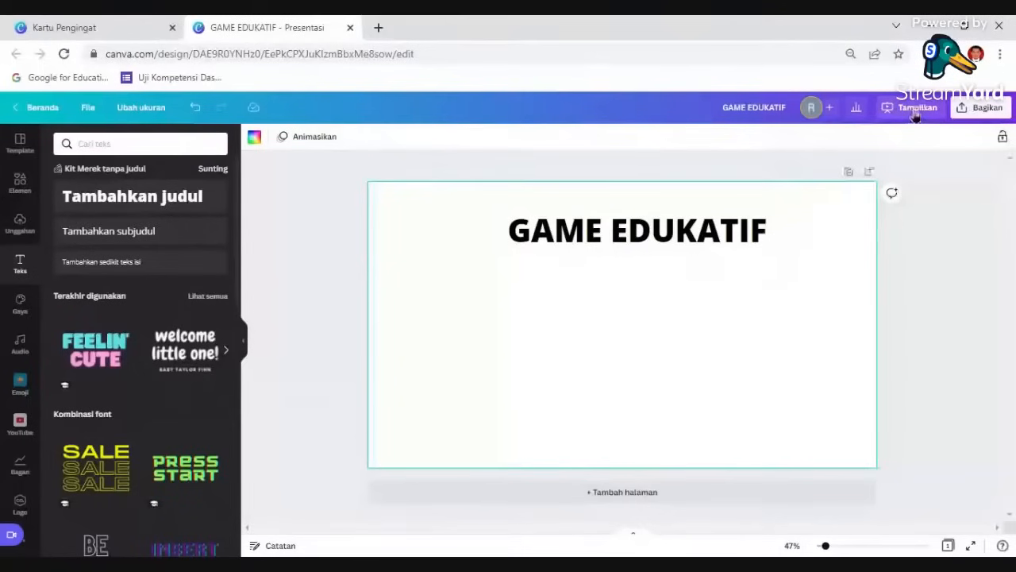
Bring the share options back up and look over the access levels offered for the Hanya orang tertentu link.
click(983, 107)
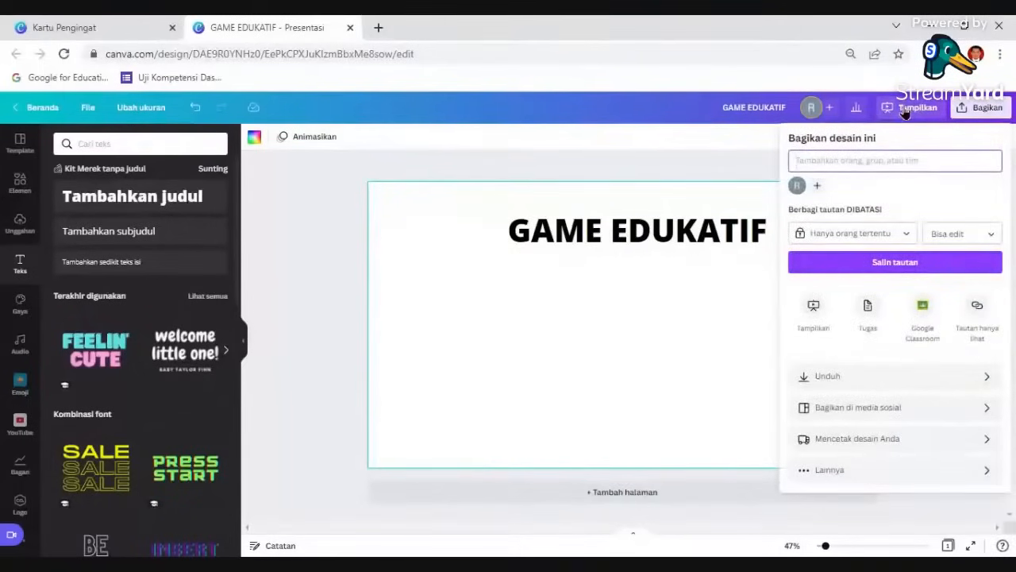
click(973, 232)
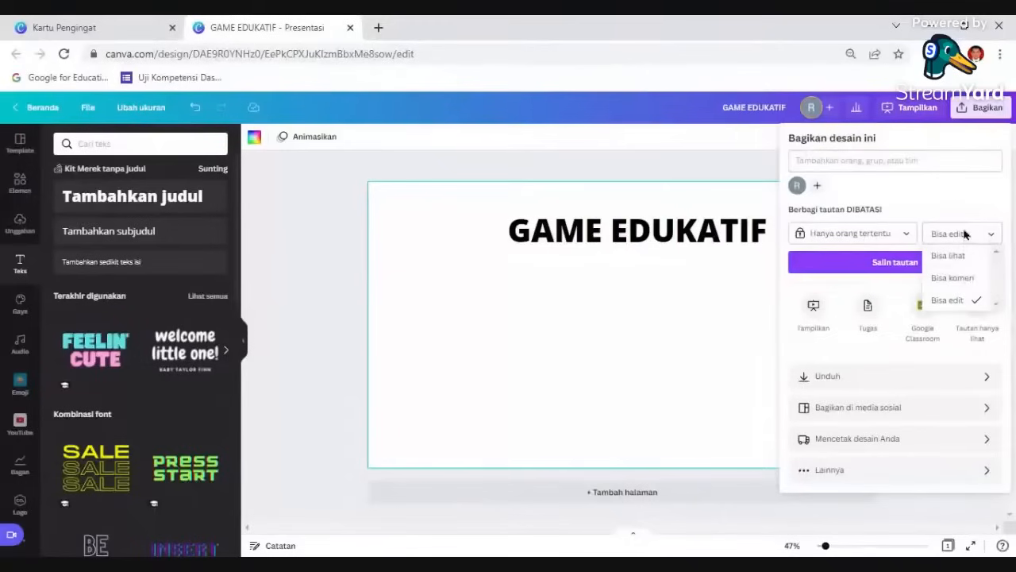
click(965, 233)
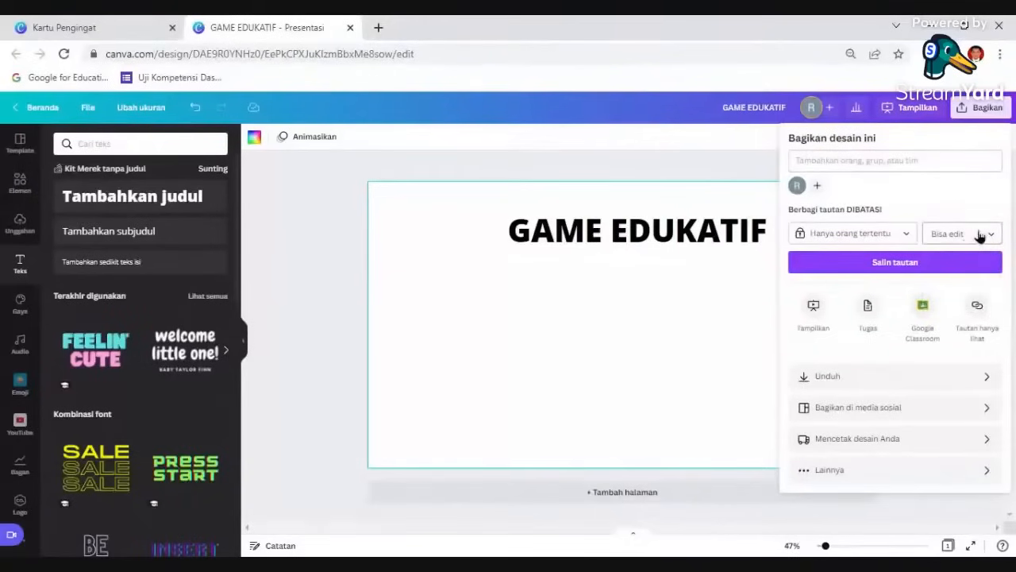
click(980, 240)
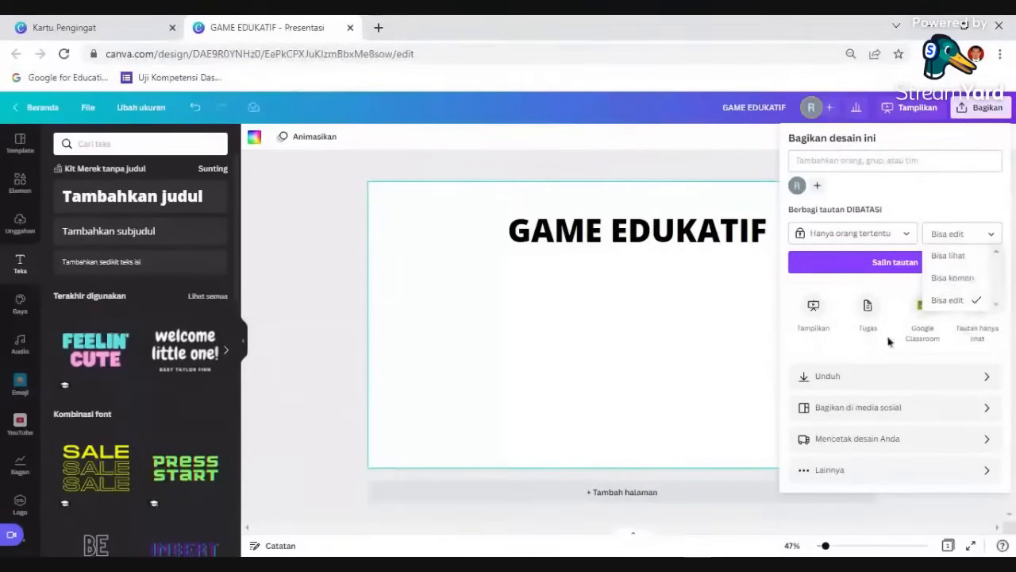
click(867, 312)
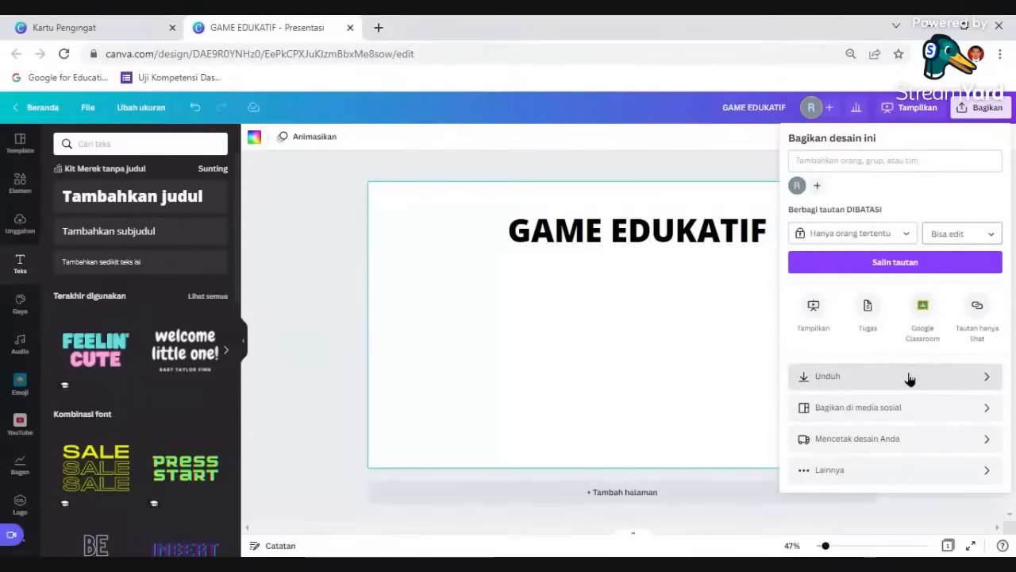
Examine the full list of sharing, social, saving, messaging and other publishing options, then close it.
click(965, 473)
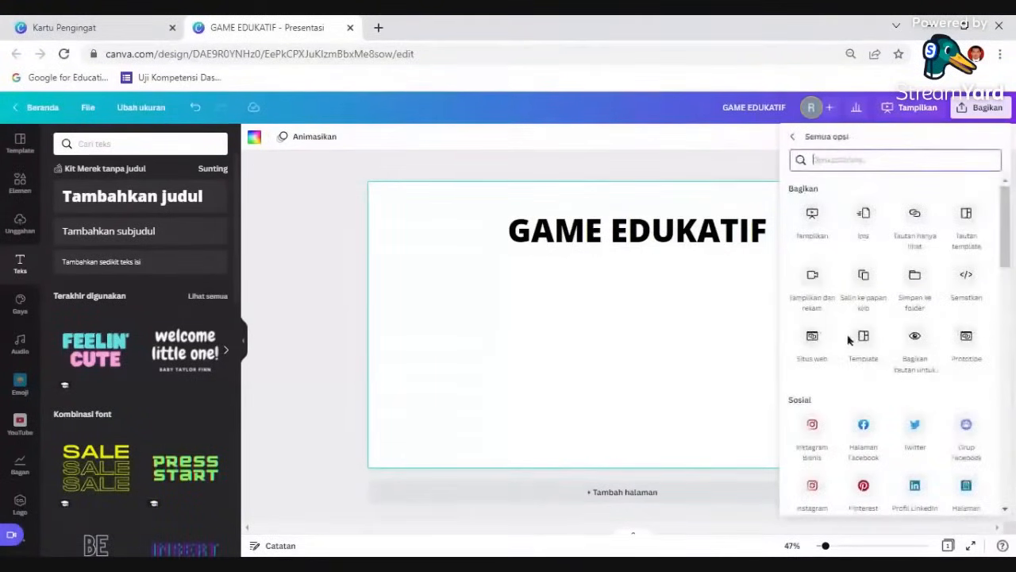
scroll(858, 341, down, 1)
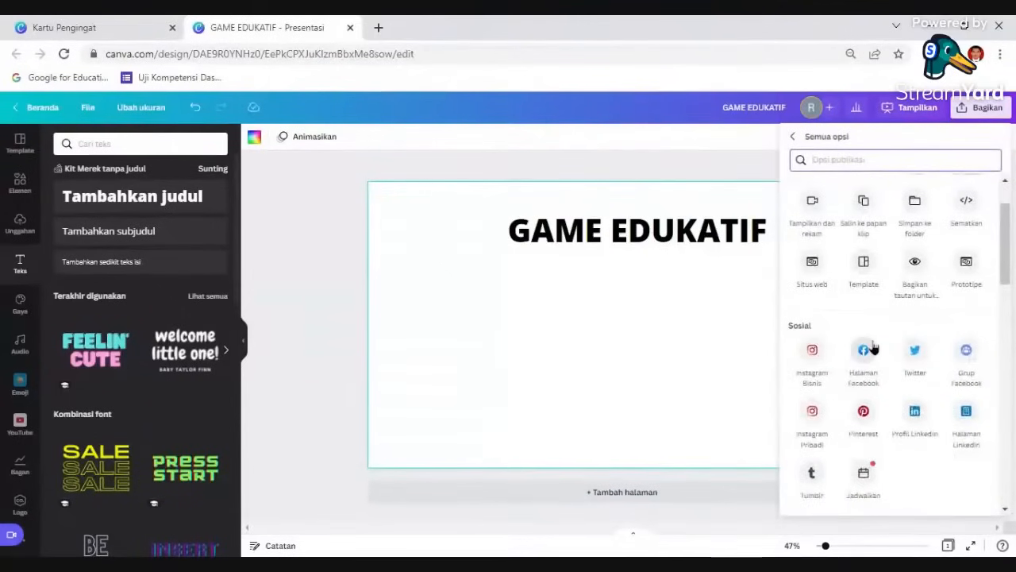
scroll(866, 353, down, 2)
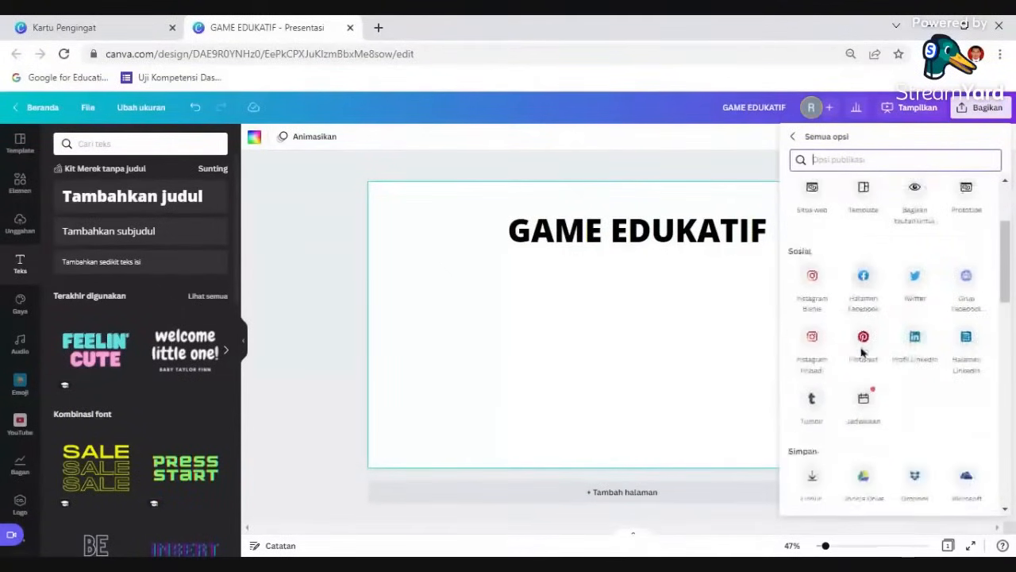
scroll(858, 355, down, 1)
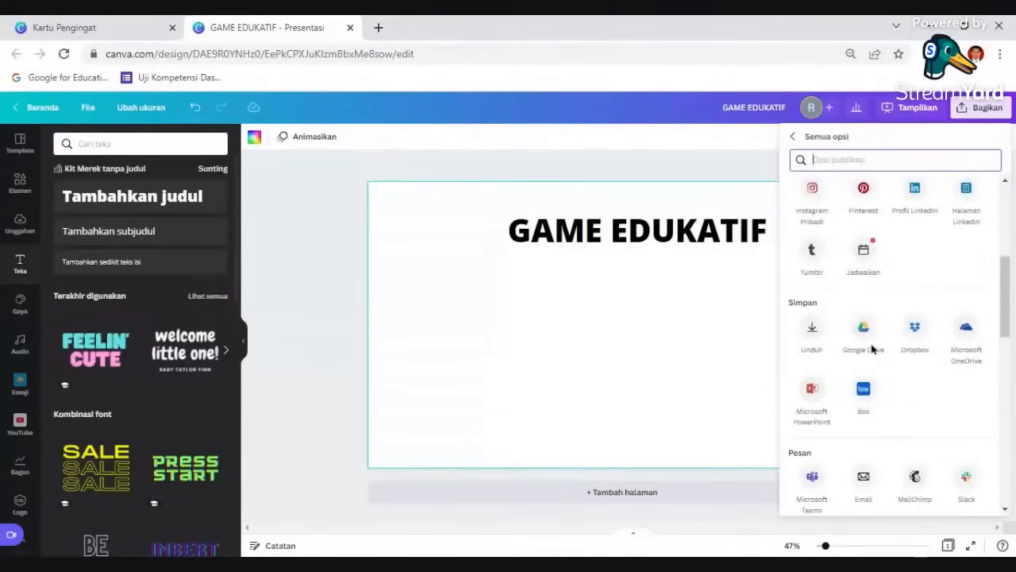
scroll(866, 429, down, 1)
scroll(855, 436, down, 3)
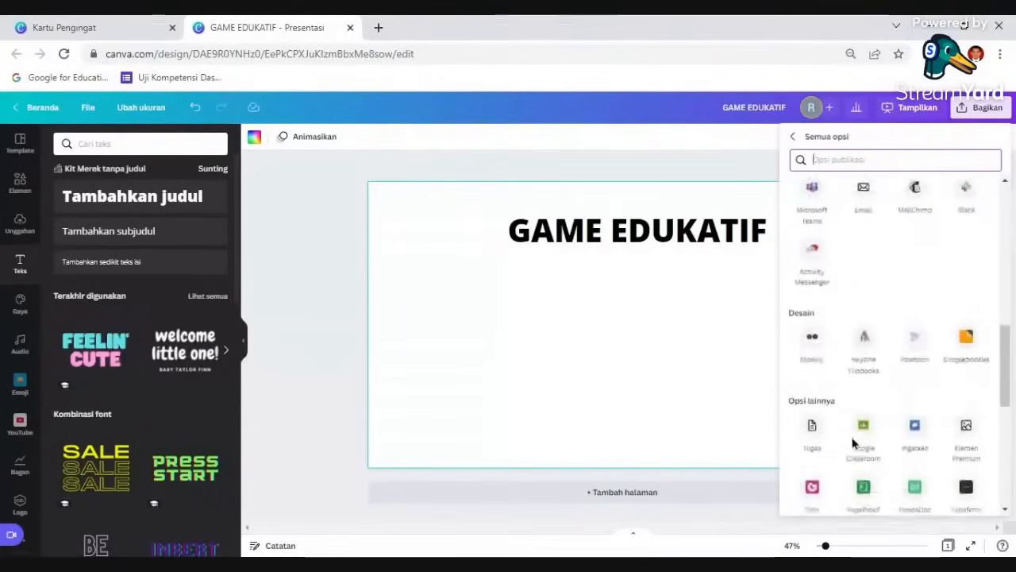
scroll(872, 406, up, 1)
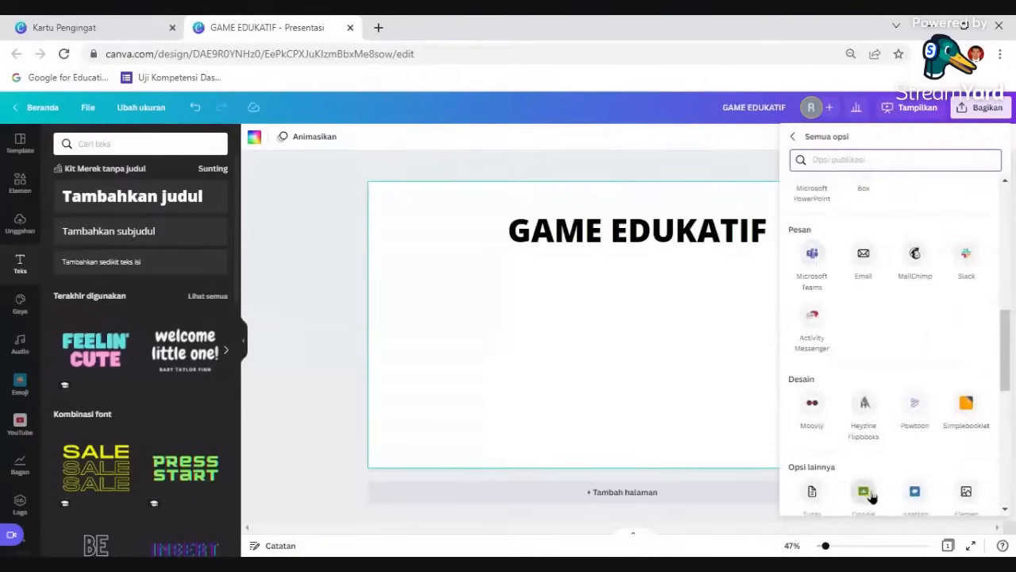
scroll(871, 496, down, 1)
scroll(869, 424, down, 2)
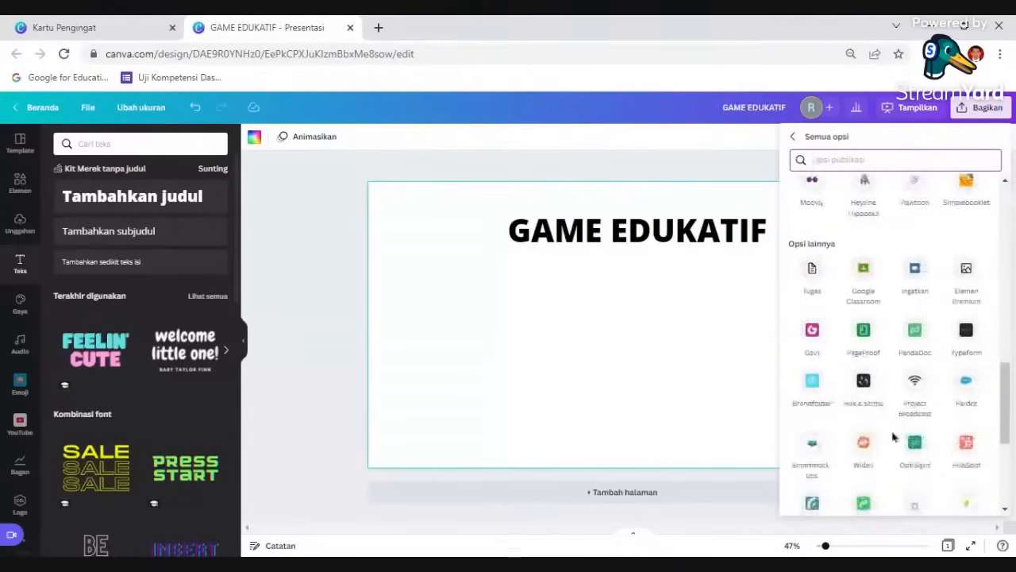
scroll(893, 437, up, 5)
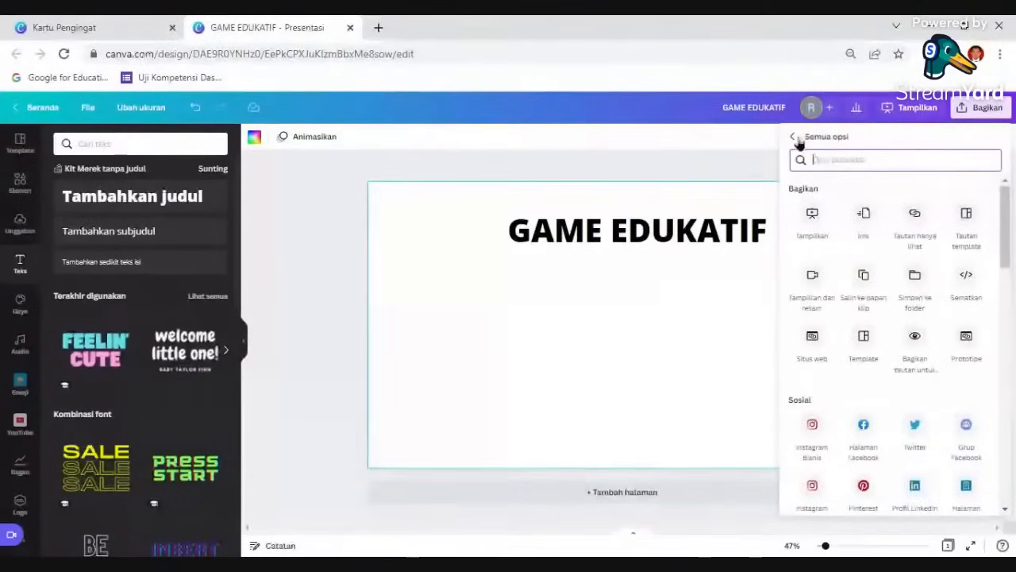
click(730, 175)
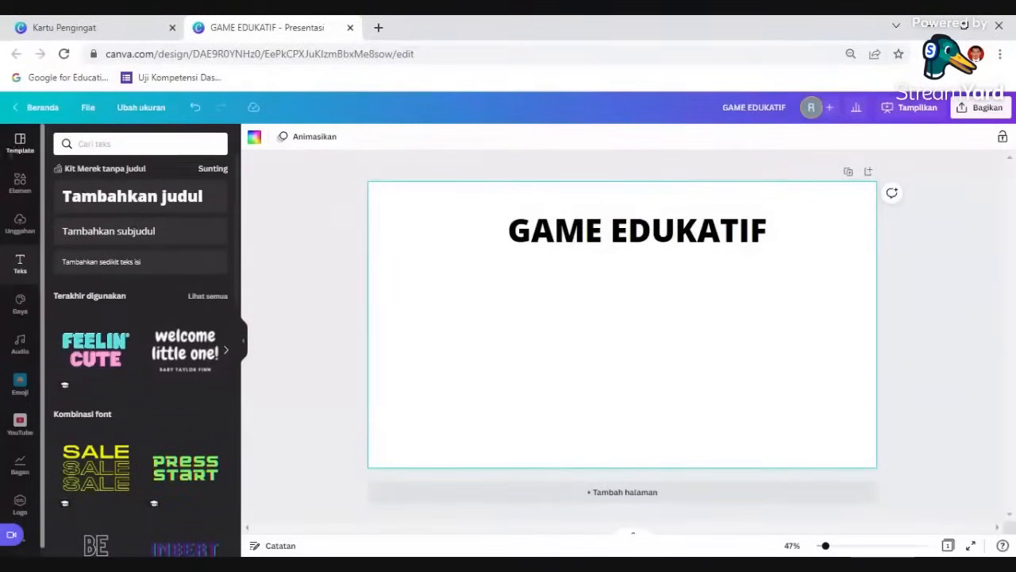
Search the presentation templates for "KUIS".
click(16, 150)
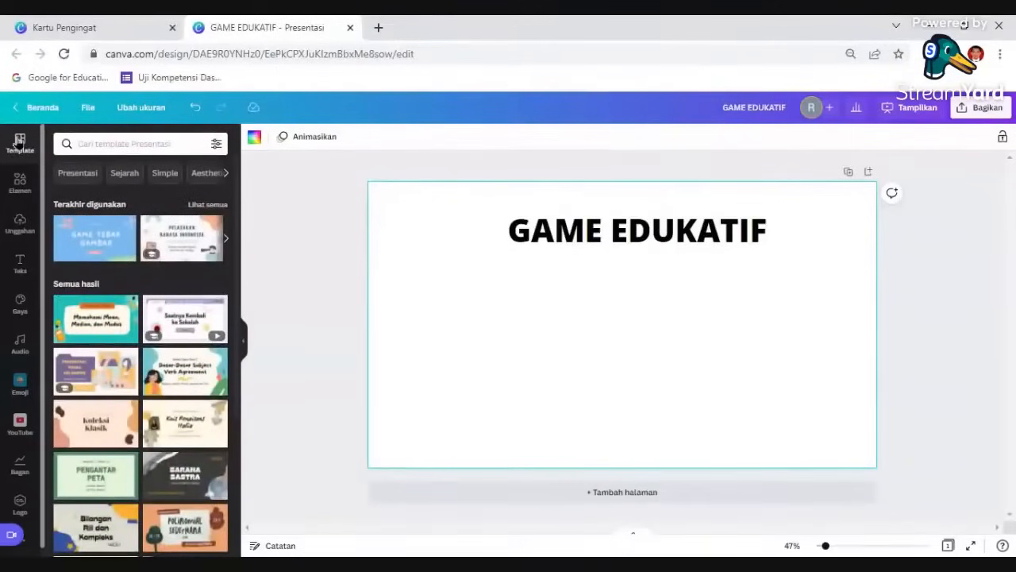
click(97, 143)
click(96, 144)
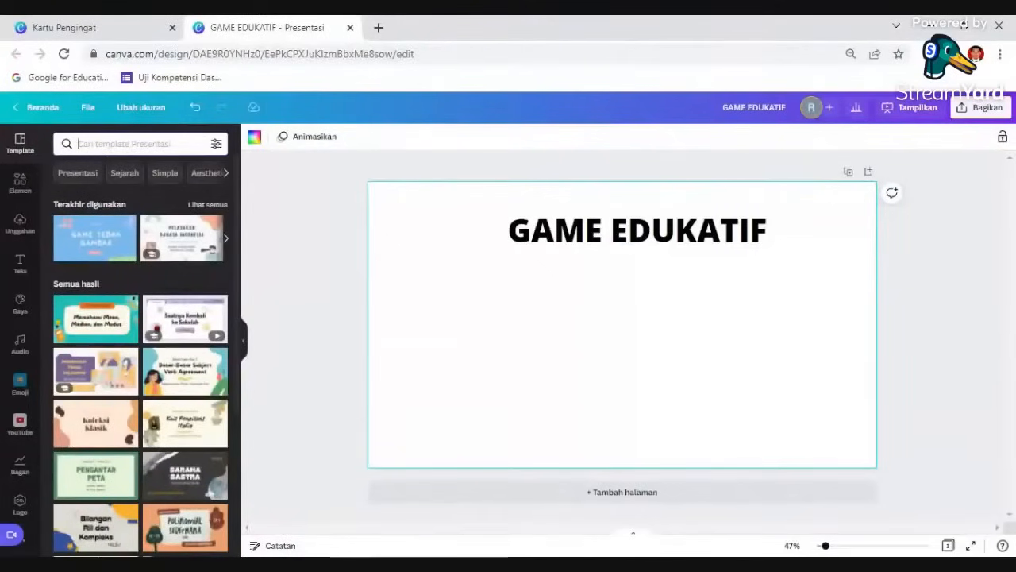
text(KUIS)
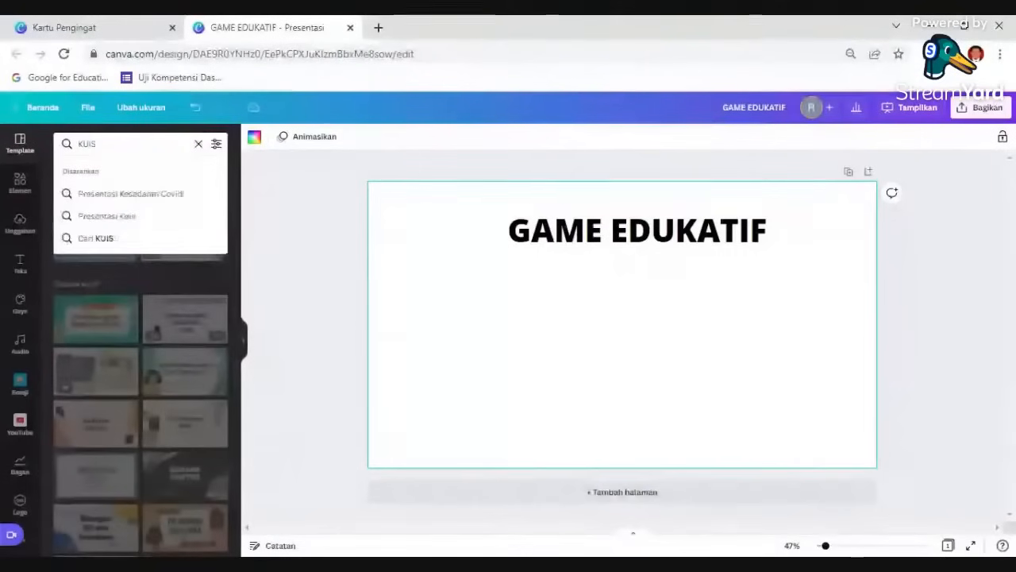
key(Return)
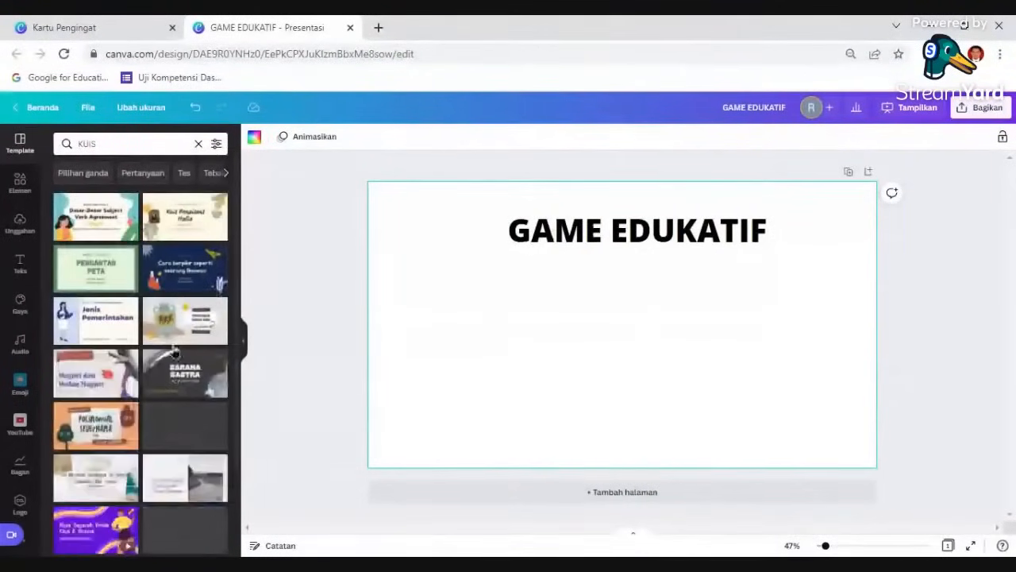
Search the design elements for "RUMPUT" and look through the results.
click(20, 185)
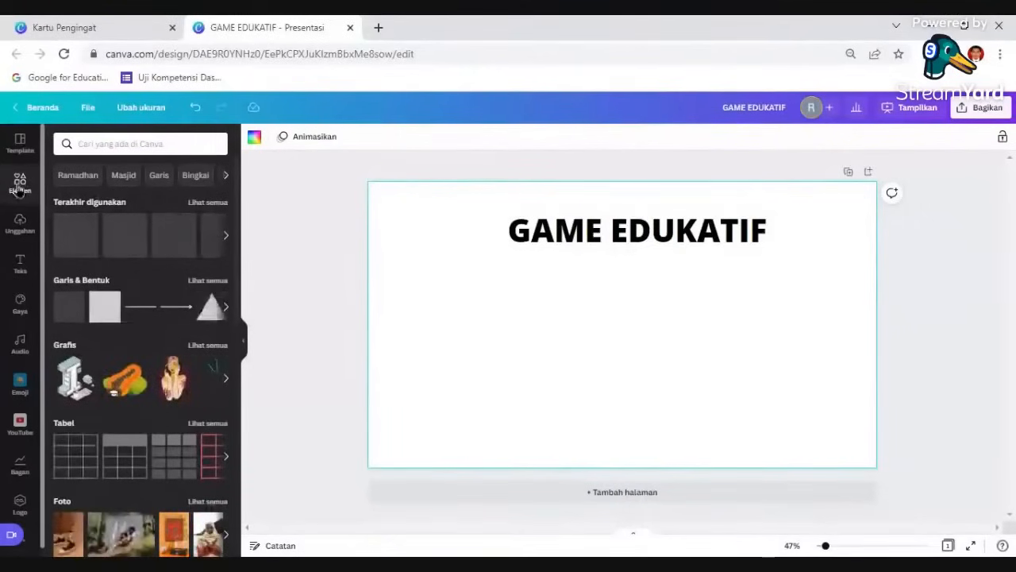
click(103, 143)
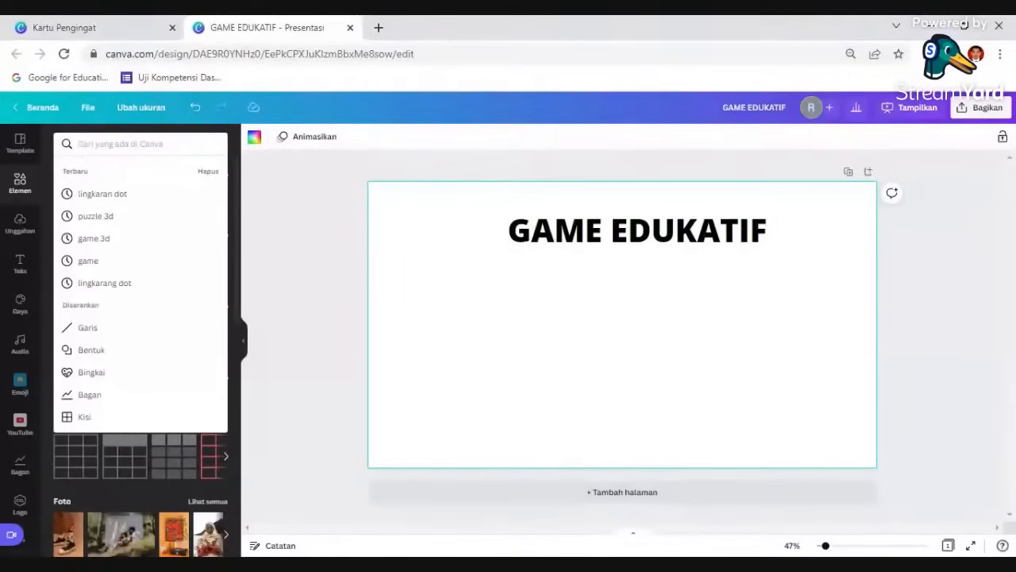
text(RUMPUT)
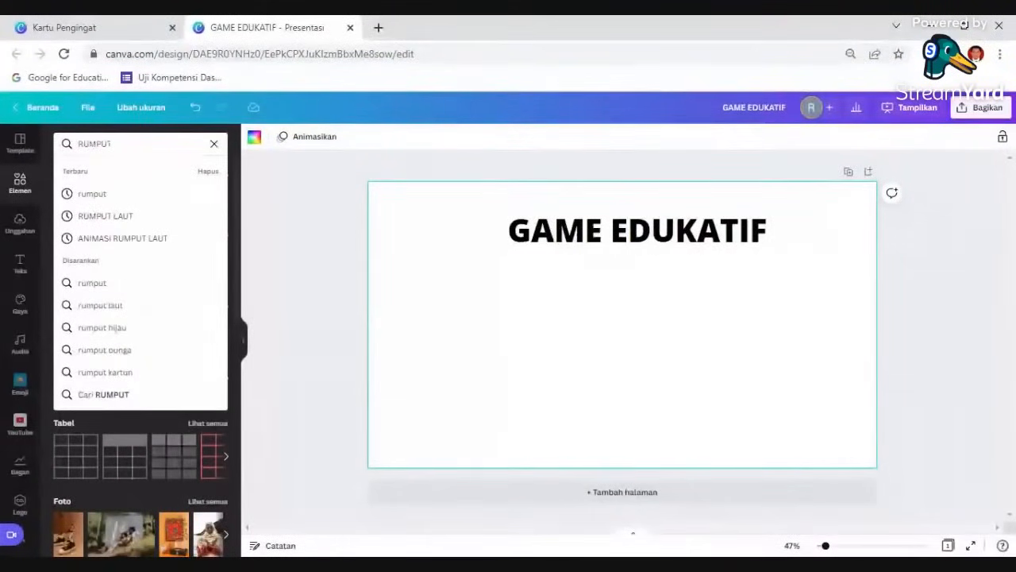
key(Return)
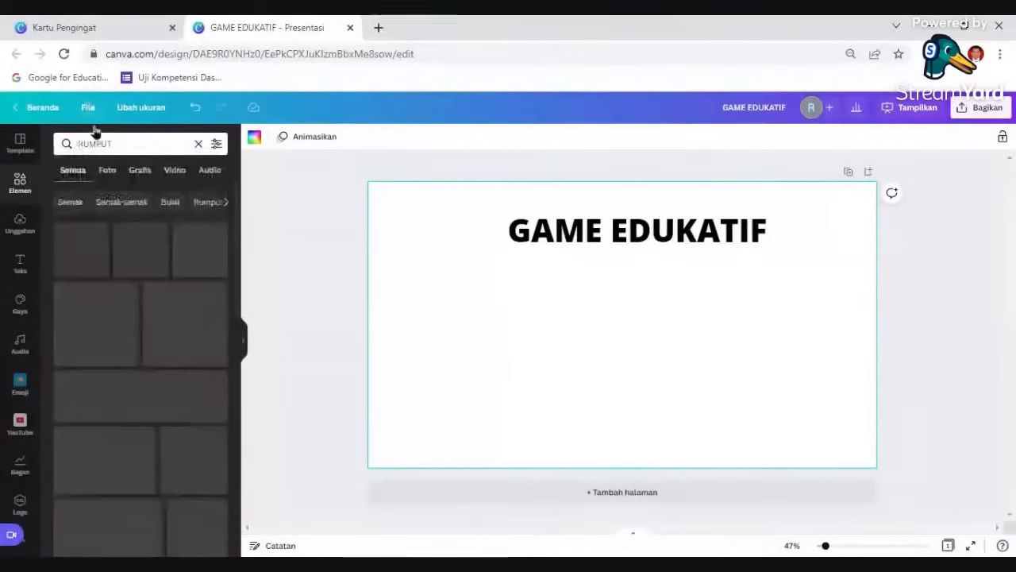
scroll(103, 302, down, 3)
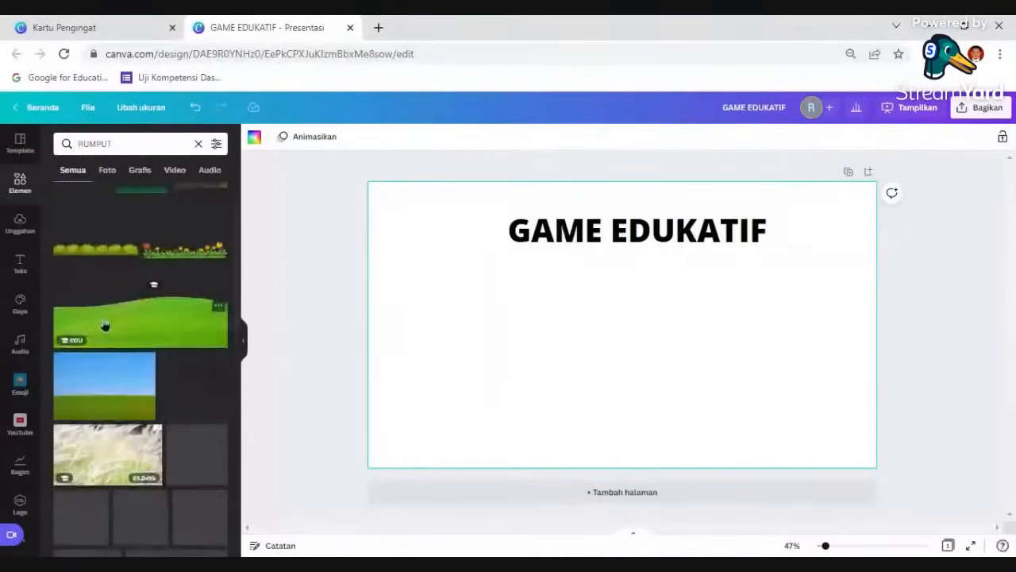
scroll(141, 345, up, 2)
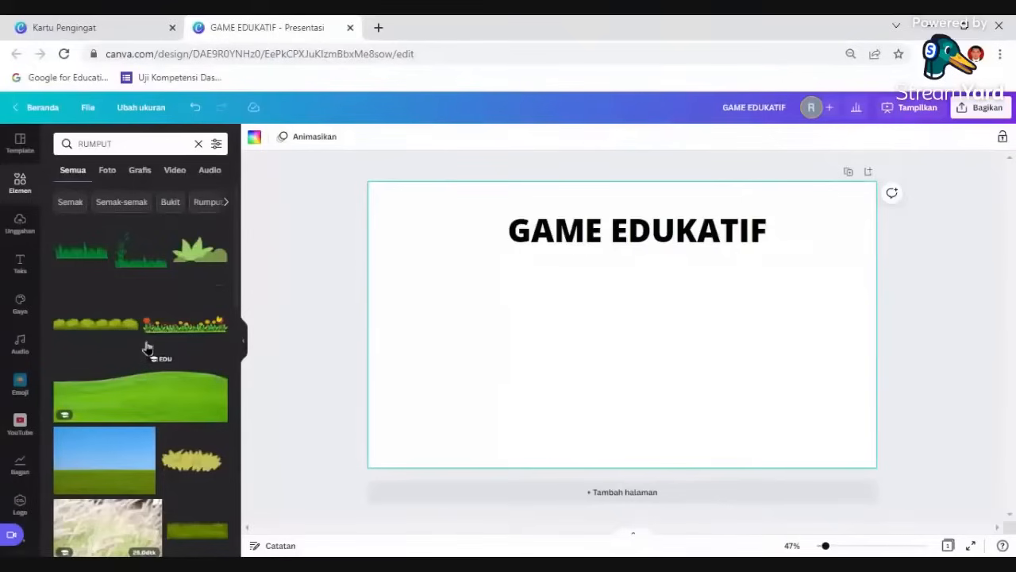
Narrow the grass results to graphics, add the flower bed with a butterfly, and place it at the slide's lower right edge.
click(109, 172)
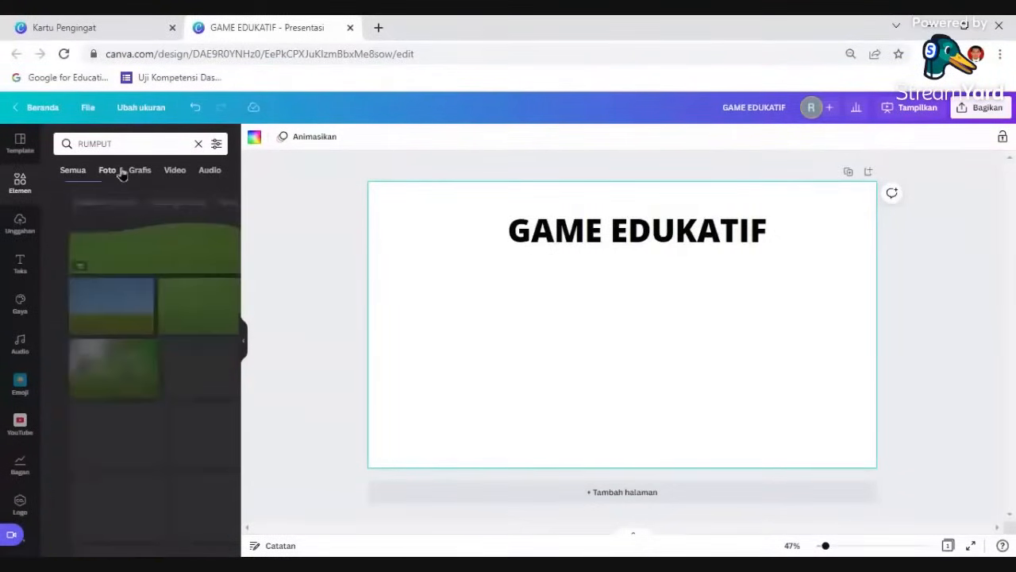
click(139, 171)
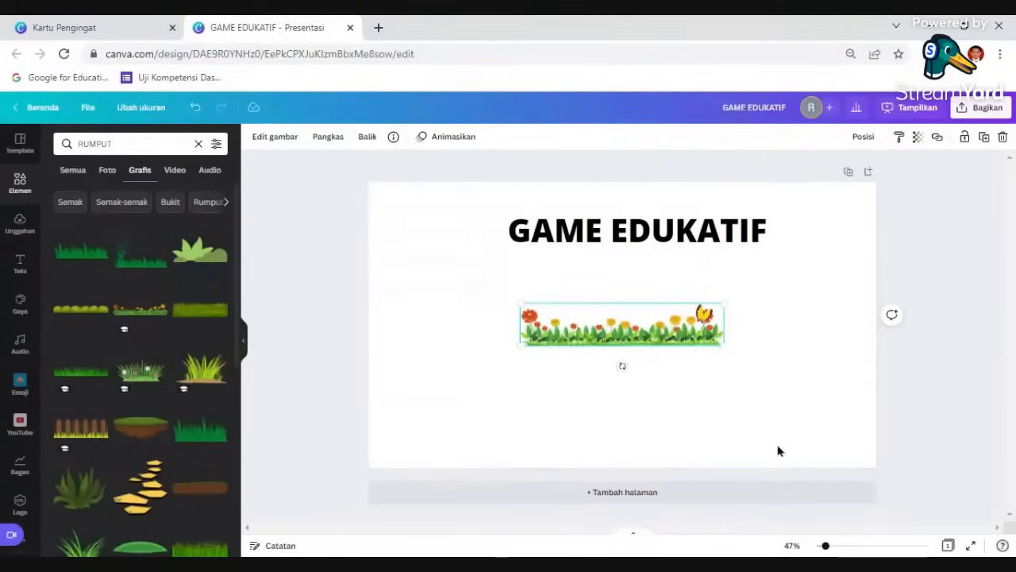
drag(622, 334, 732, 456)
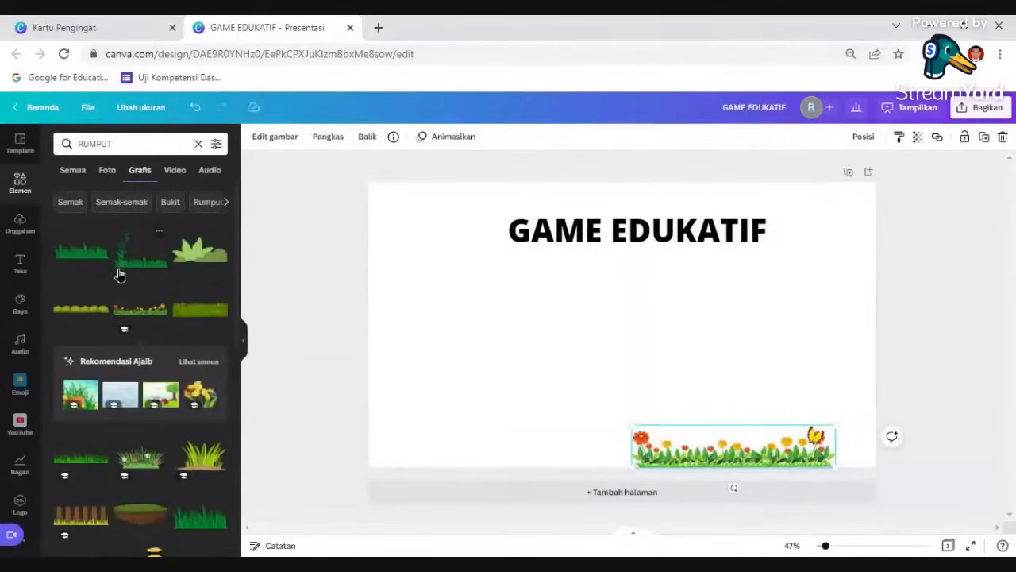
Add the green grass graphic, place it in the slide's lower left corner, and deselect it.
click(72, 239)
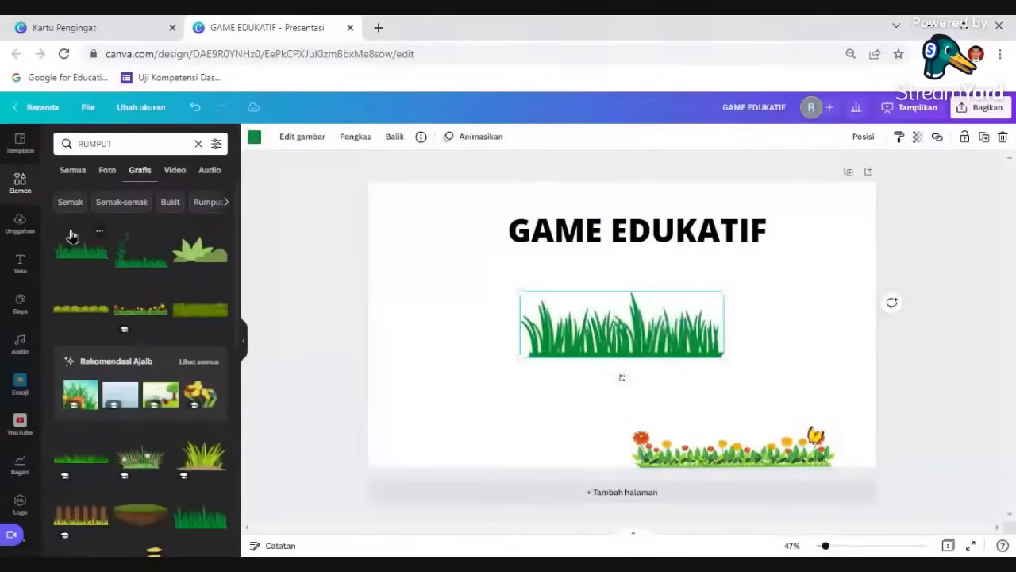
drag(595, 346, 454, 452)
click(476, 345)
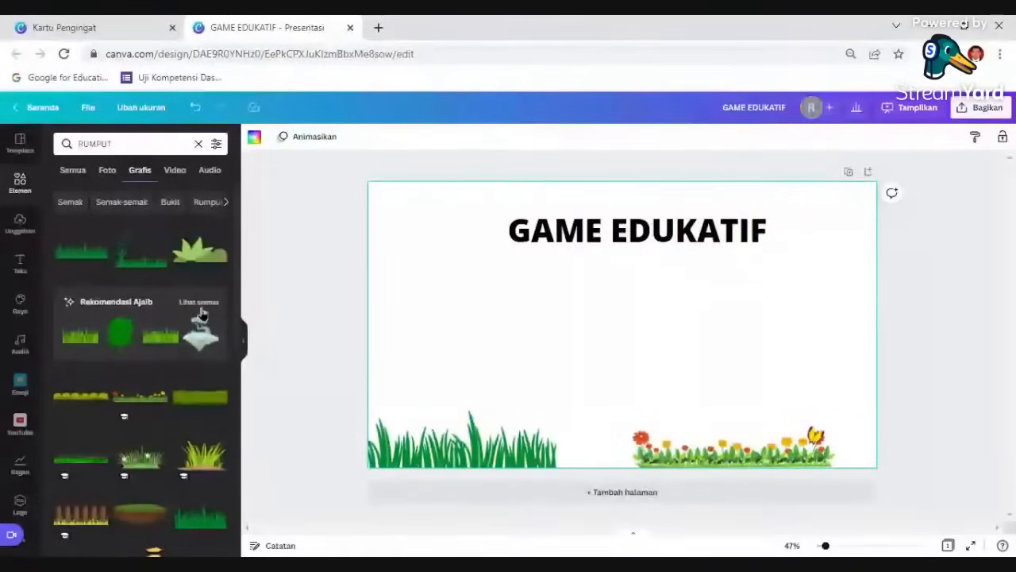
Look through the uploaded media, checking the image, video and audio categories and the upload option.
click(20, 227)
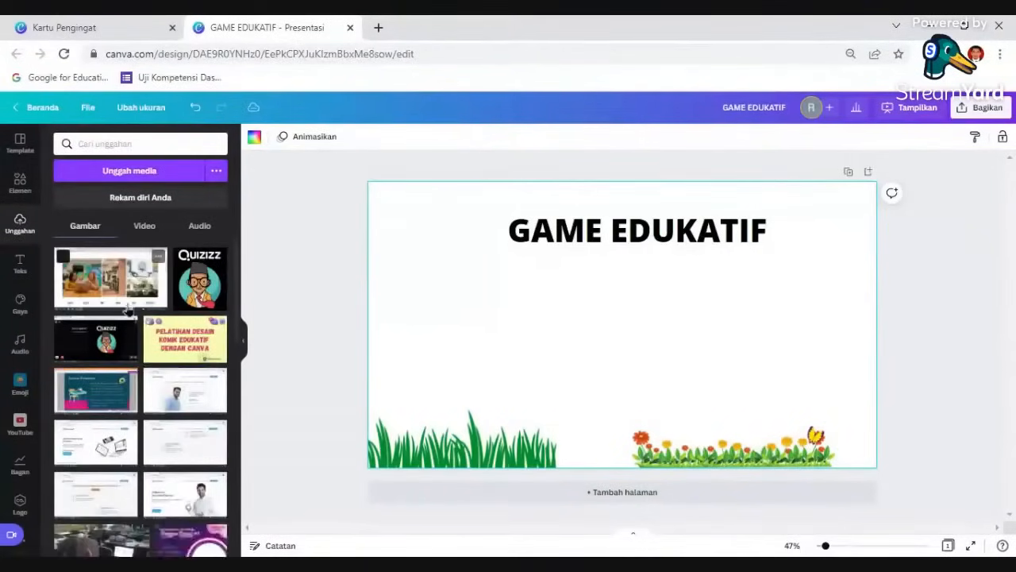
click(111, 170)
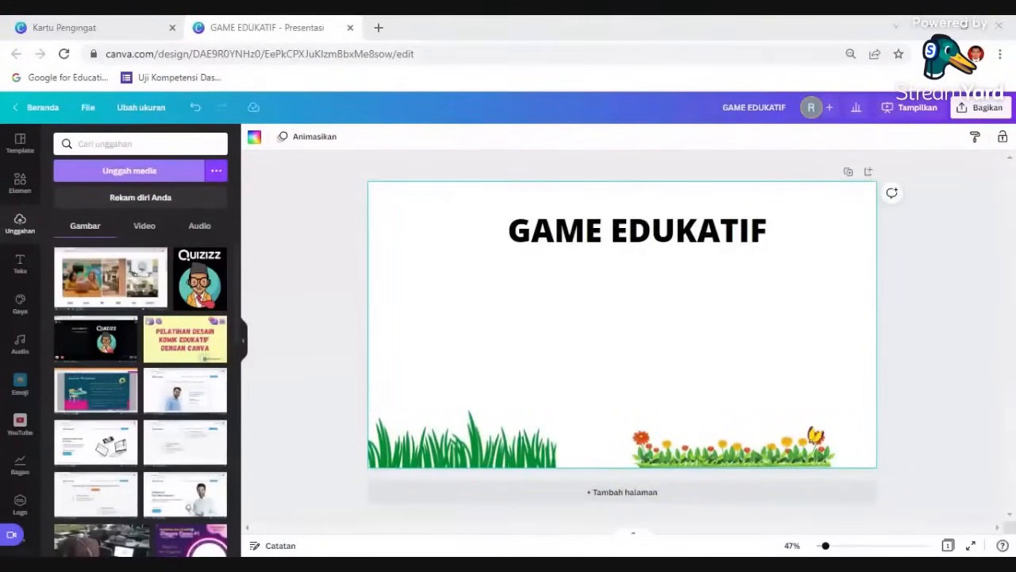
click(143, 227)
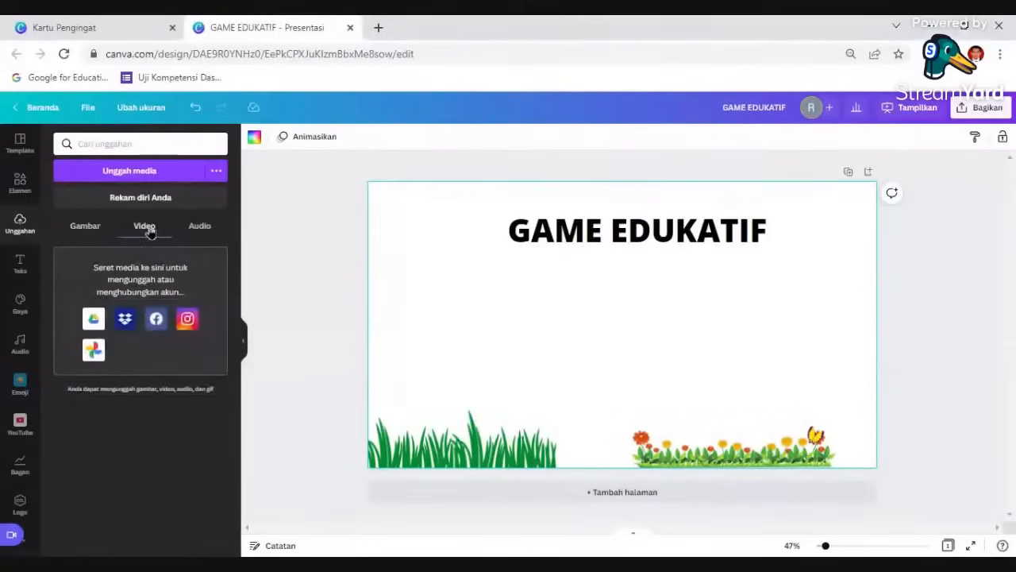
click(200, 226)
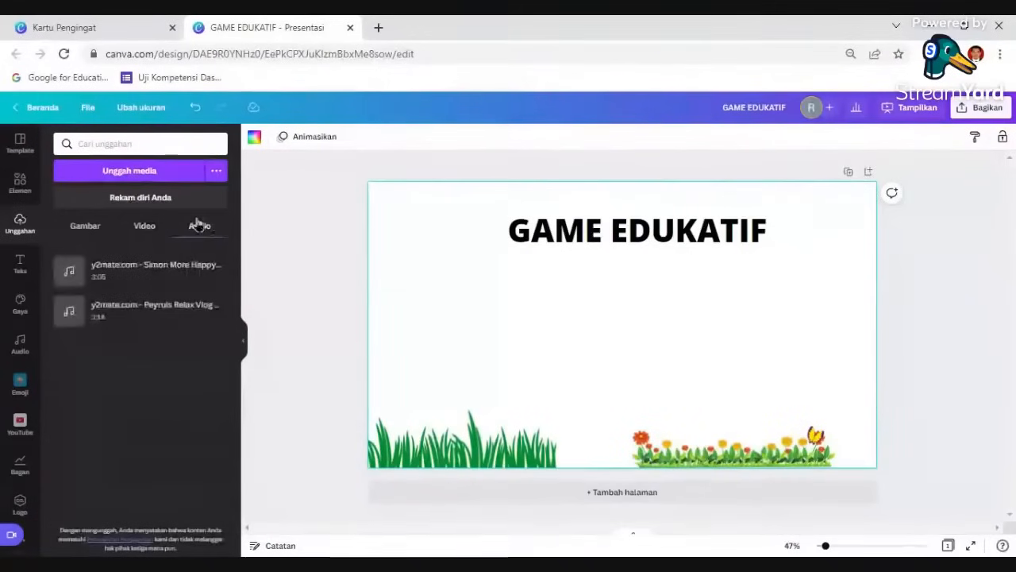
Add the first uploaded audio track to the design, view its volume setting, and undo the addition.
mouse_move(78, 273)
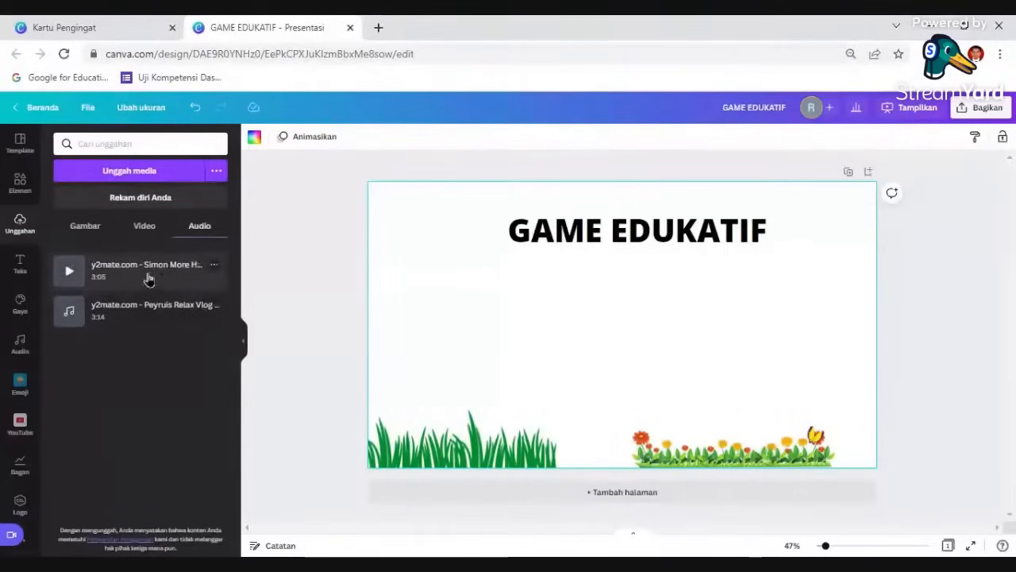
drag(143, 266, 293, 517)
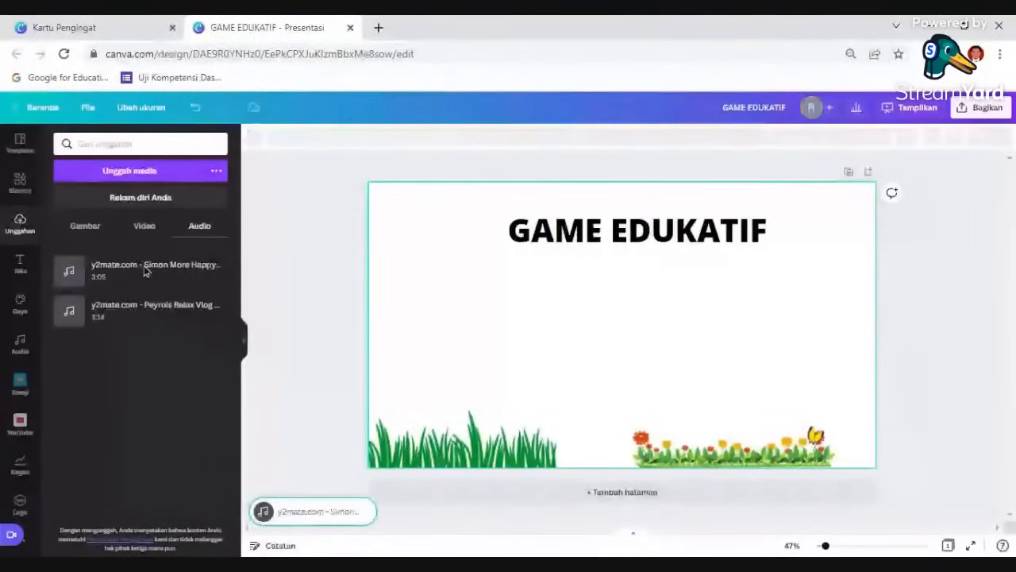
click(353, 521)
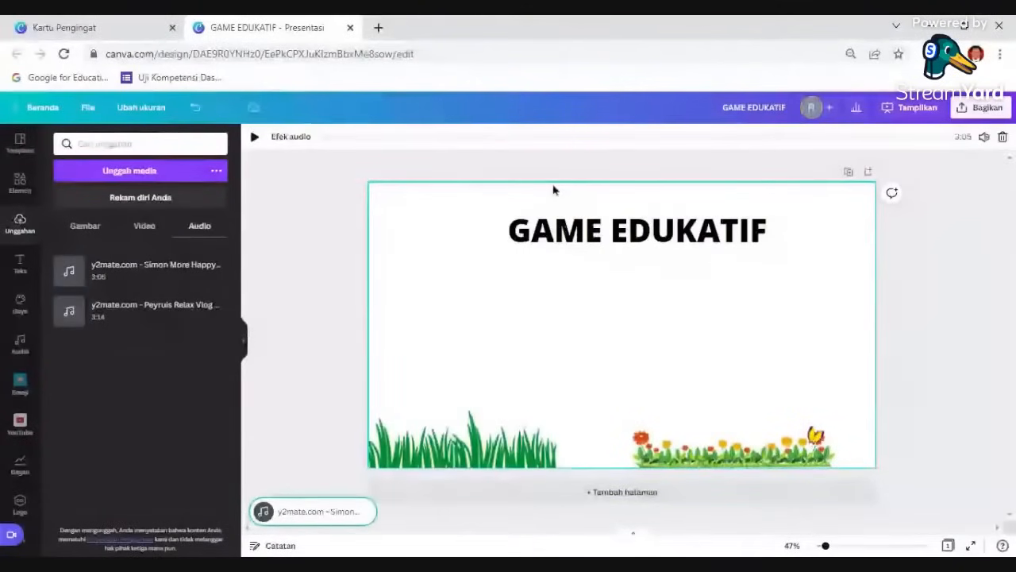
click(984, 137)
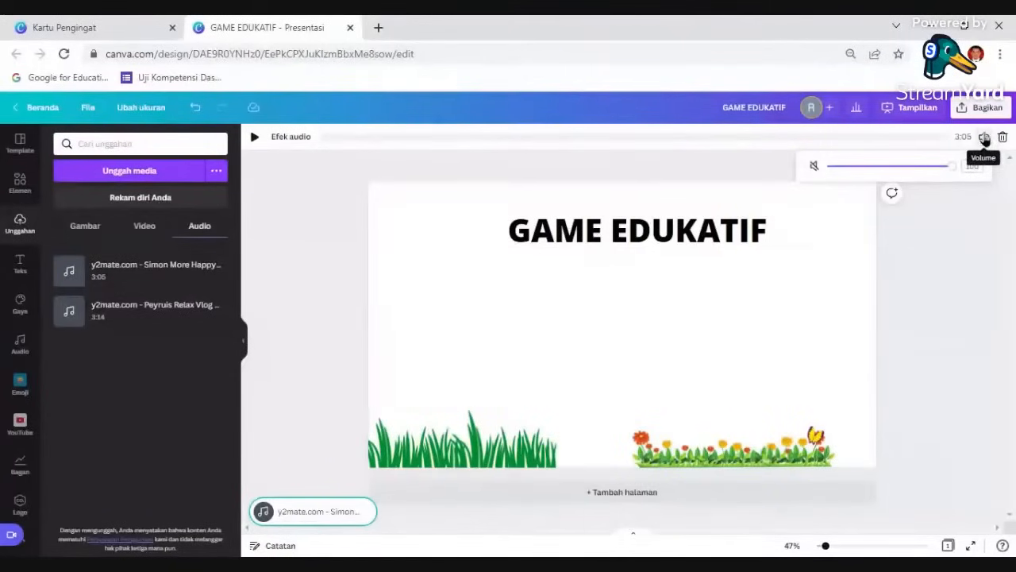
click(822, 350)
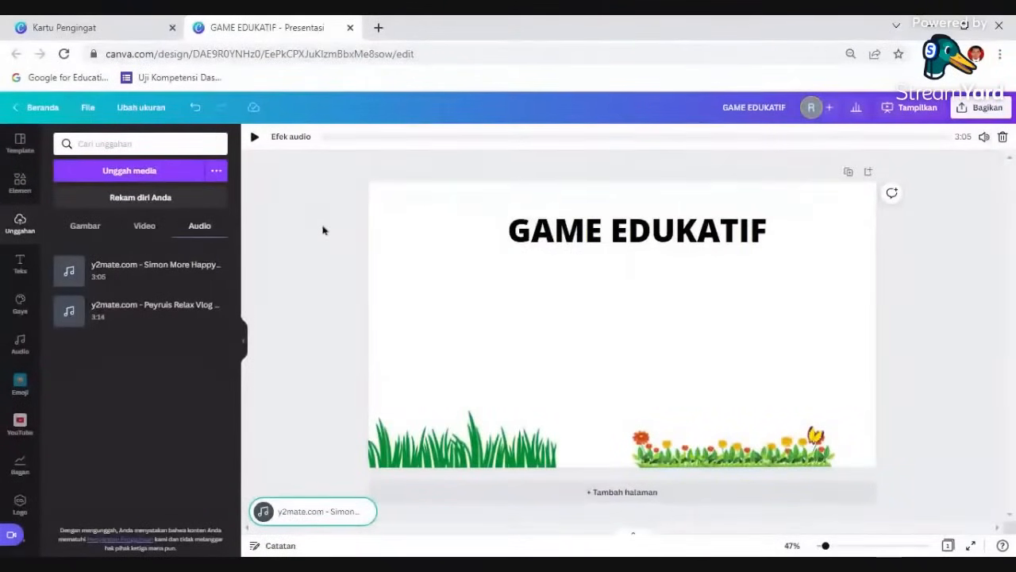
click(195, 109)
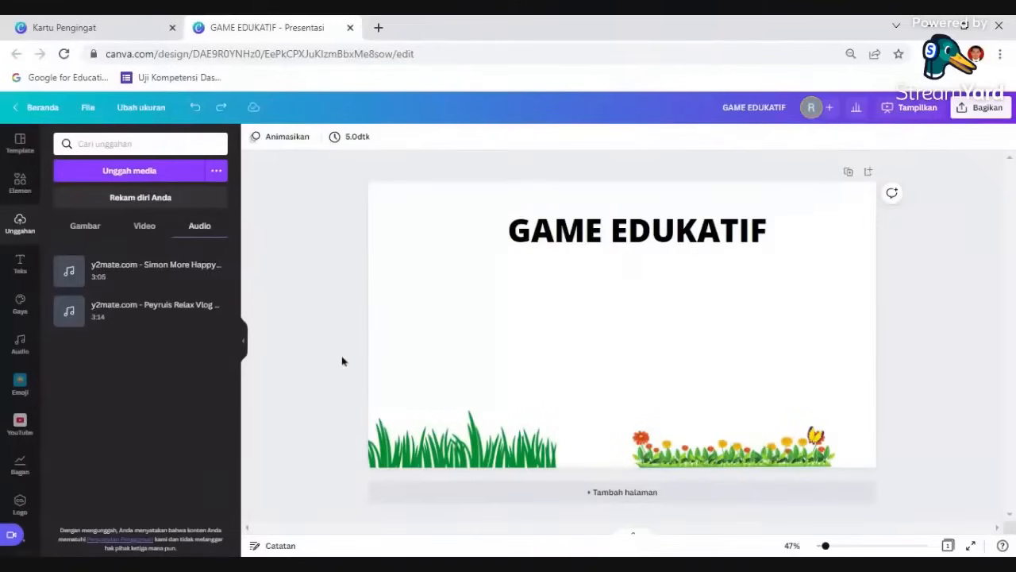
Look through the text, style and audio libraries and preview the track "Me and the Guitar".
click(20, 266)
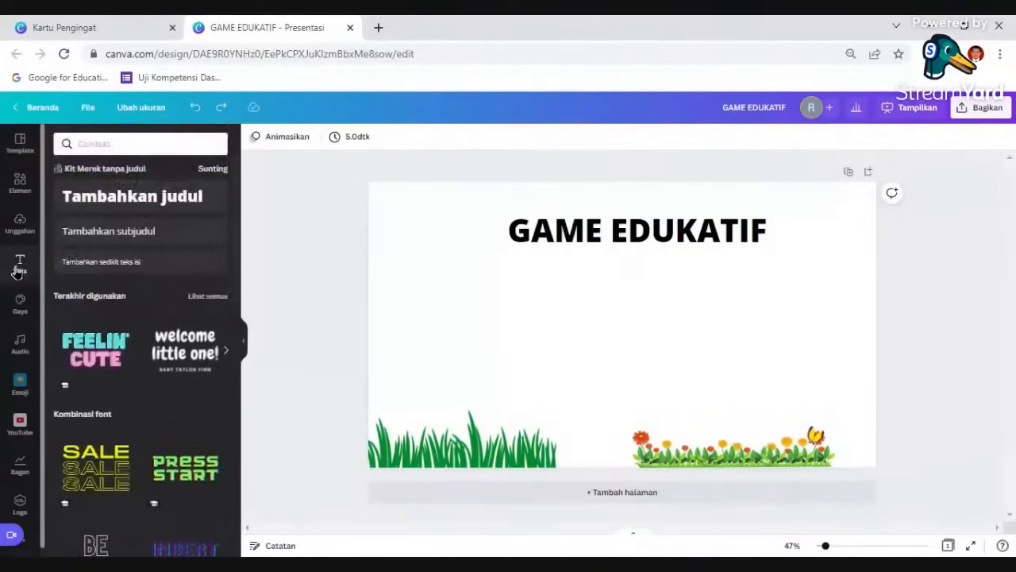
click(19, 306)
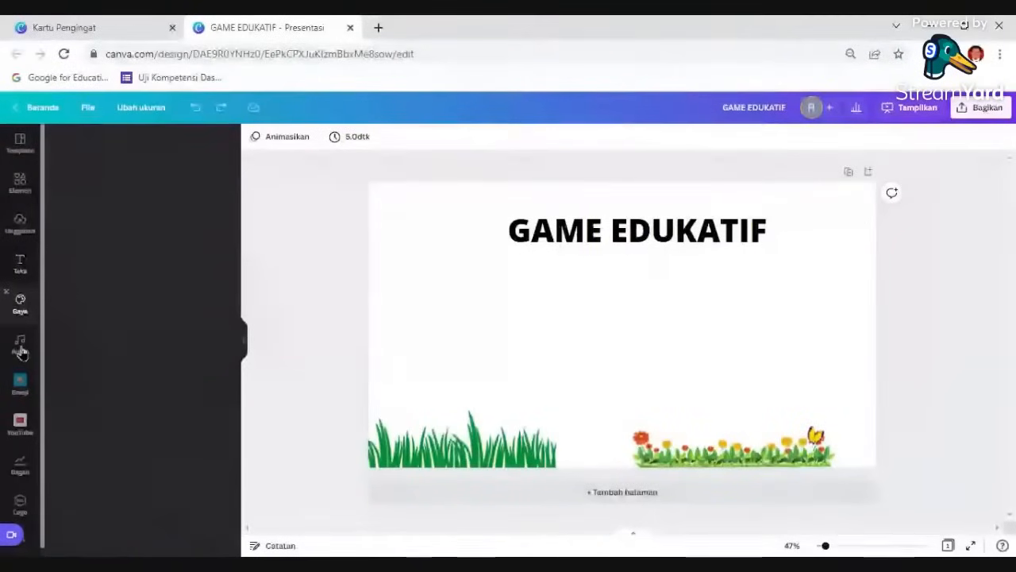
click(20, 347)
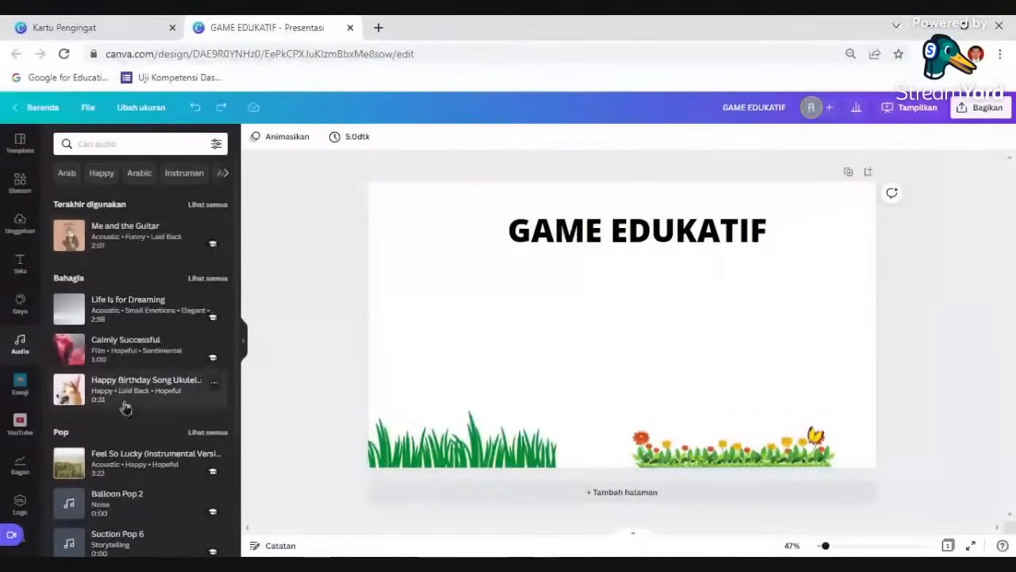
click(72, 236)
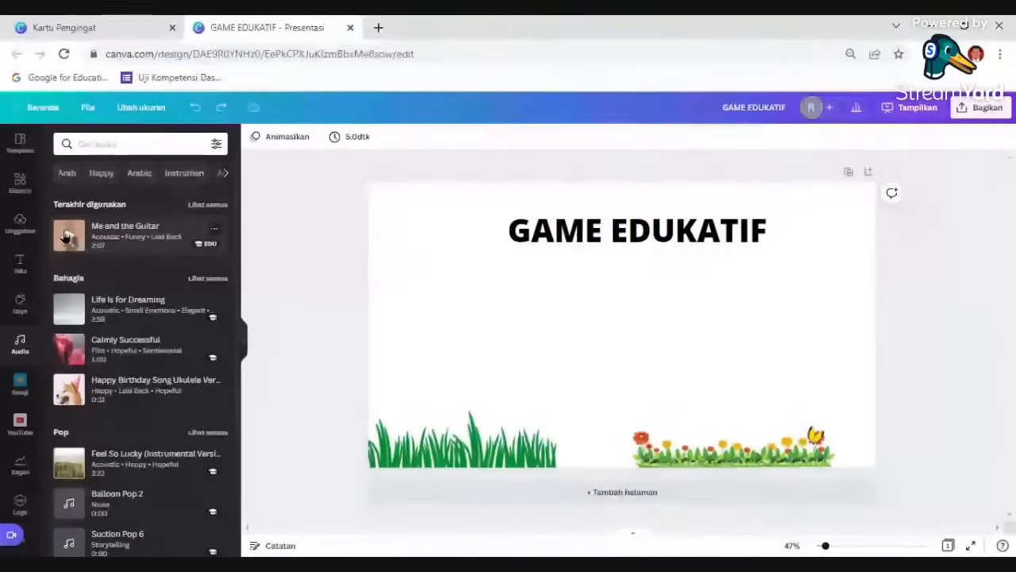
click(68, 237)
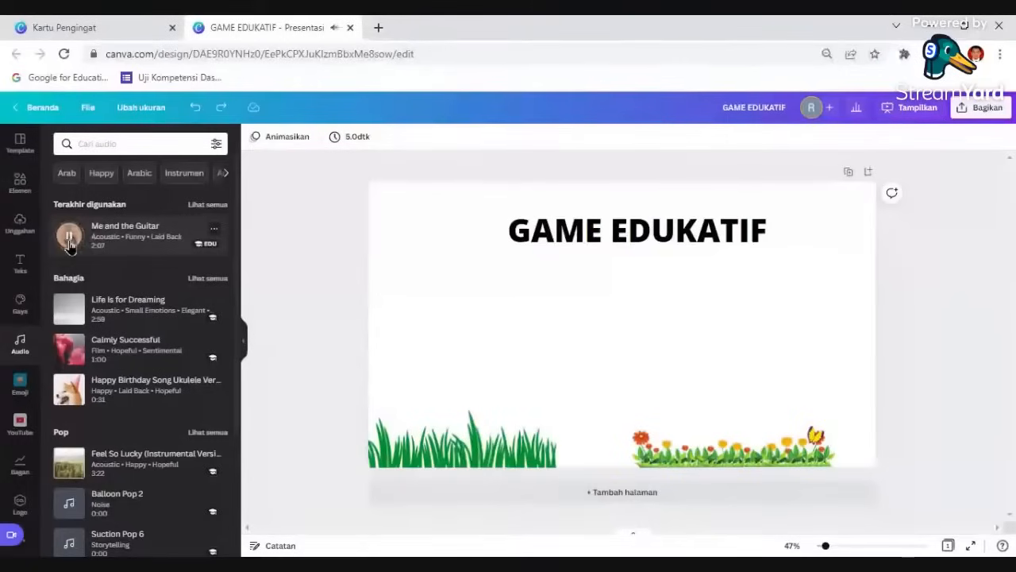
click(69, 238)
click(69, 240)
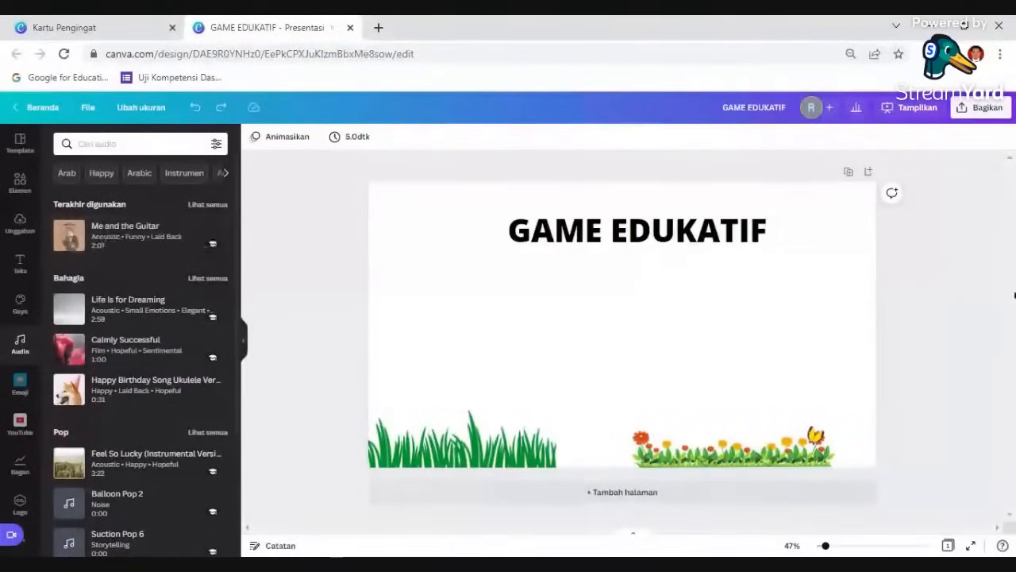
Add the track "Me and the Guitar" to the design, view the download file types, and pause the track.
click(139, 242)
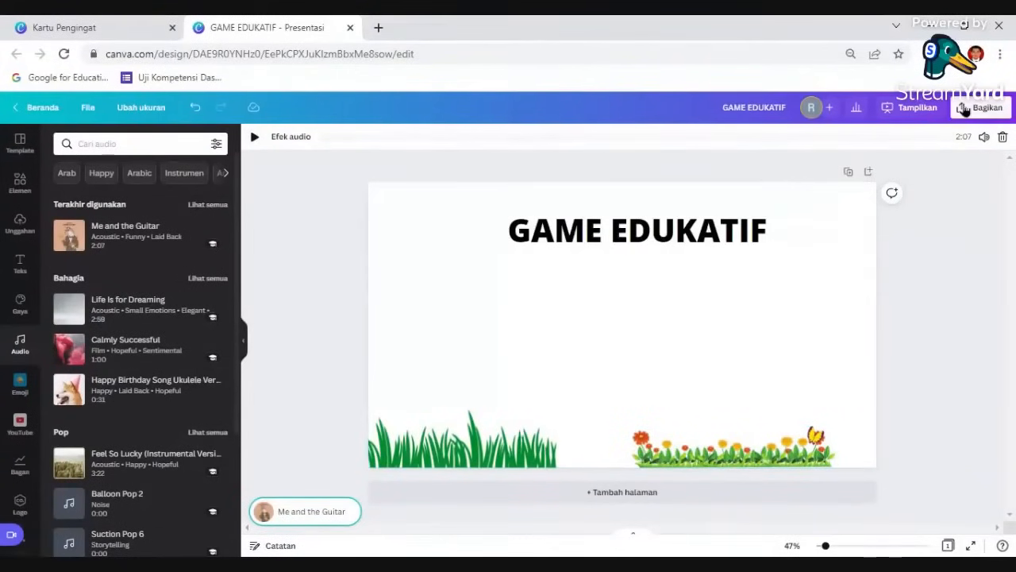
click(962, 109)
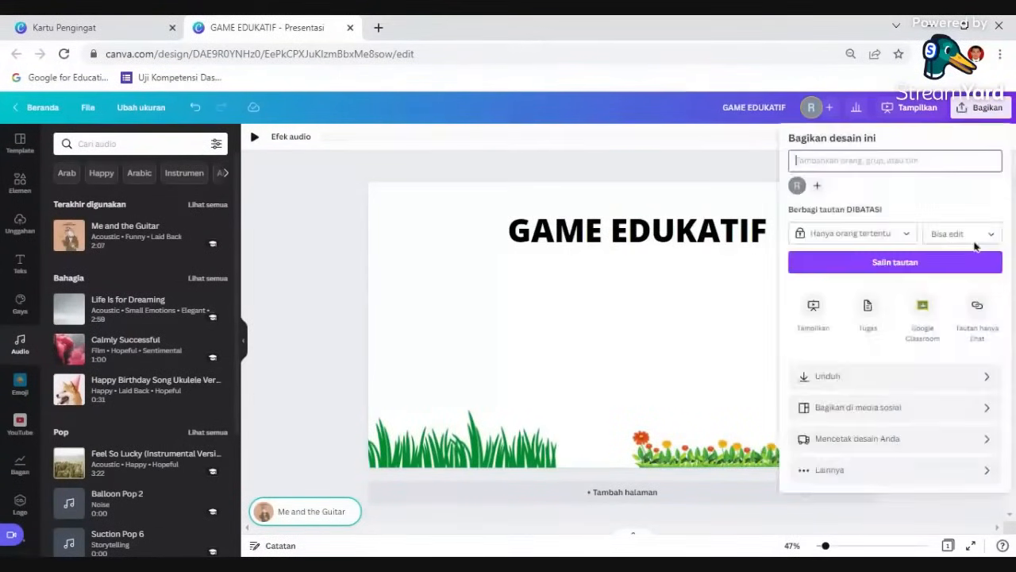
click(949, 377)
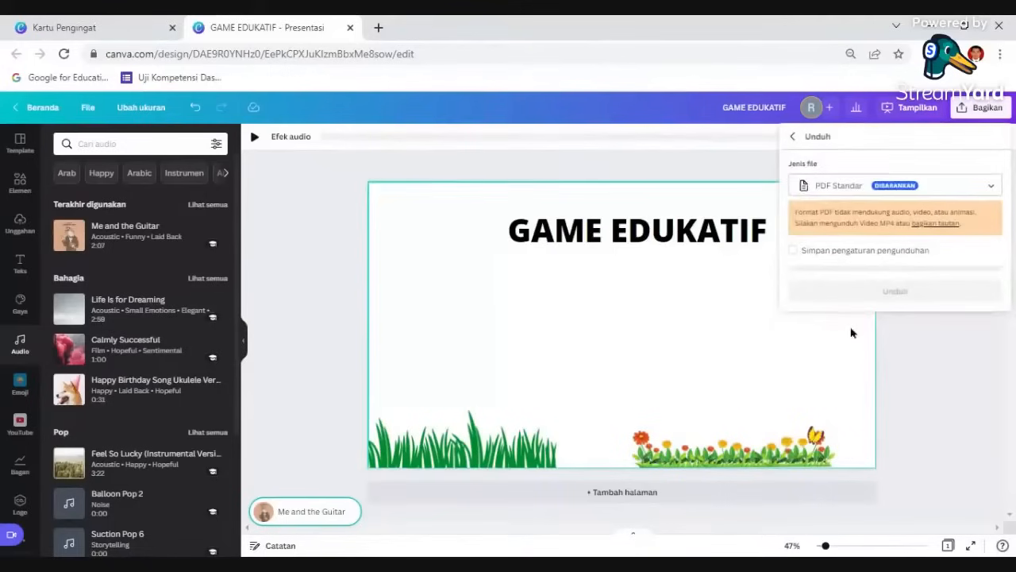
click(858, 188)
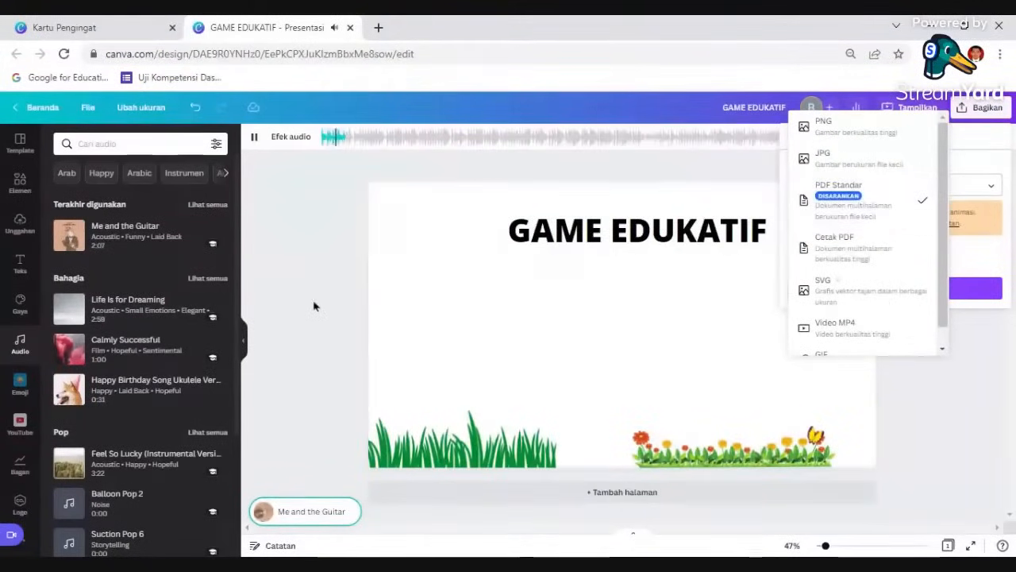
click(314, 304)
click(255, 138)
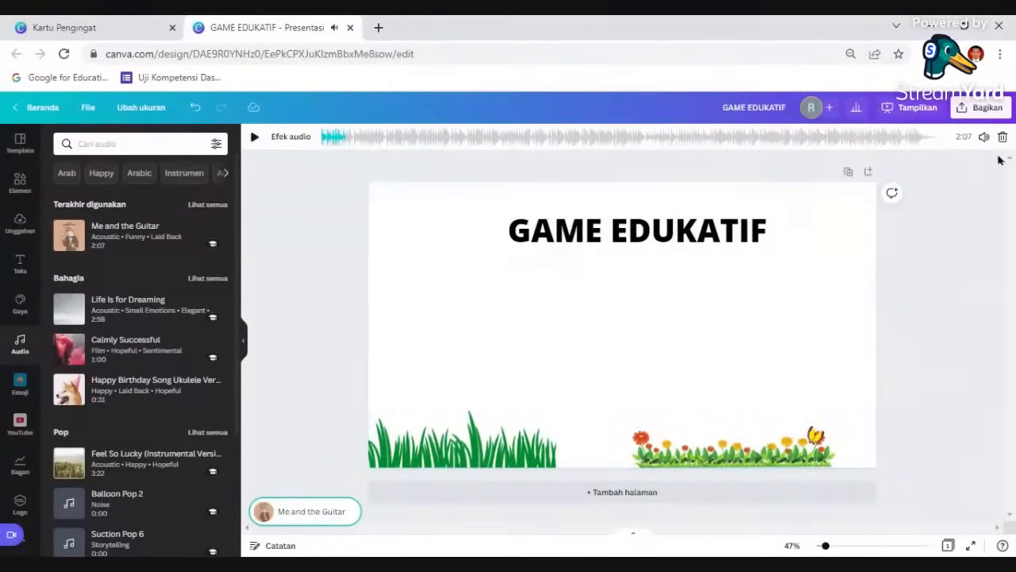
Review the file types offered for downloading the design and undo adding the audio track.
click(973, 108)
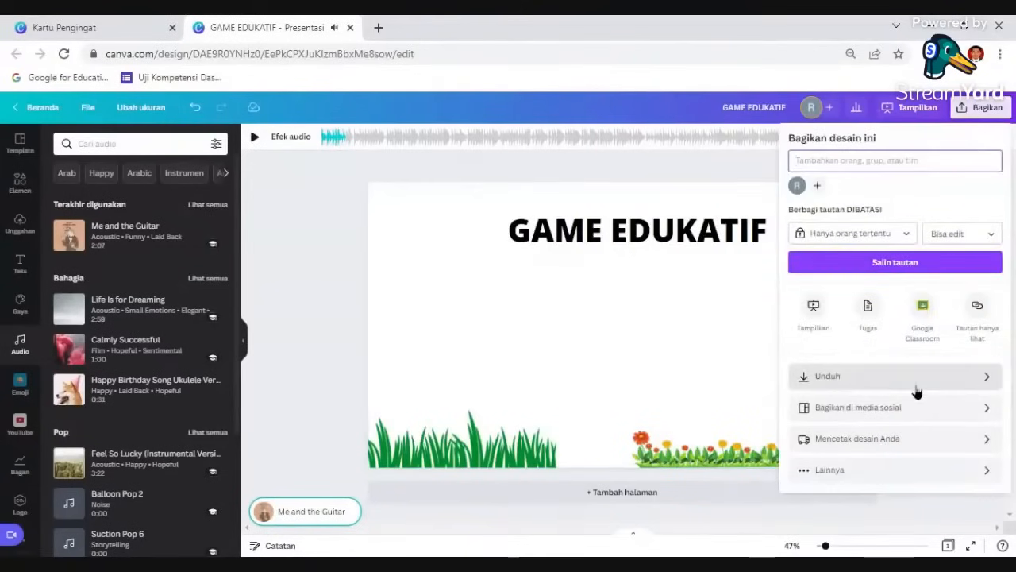
click(917, 380)
click(890, 189)
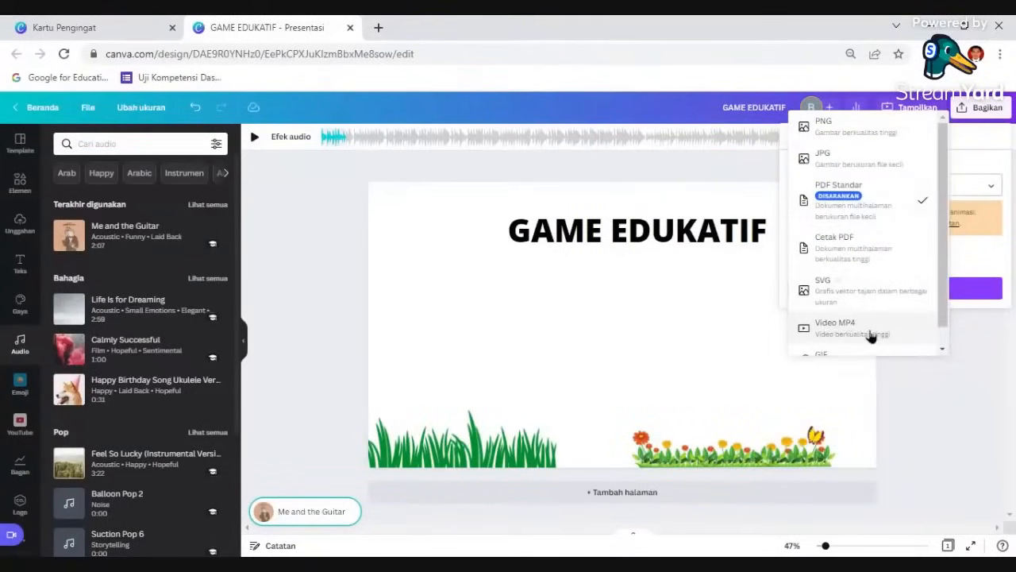
scroll(868, 339, down, 1)
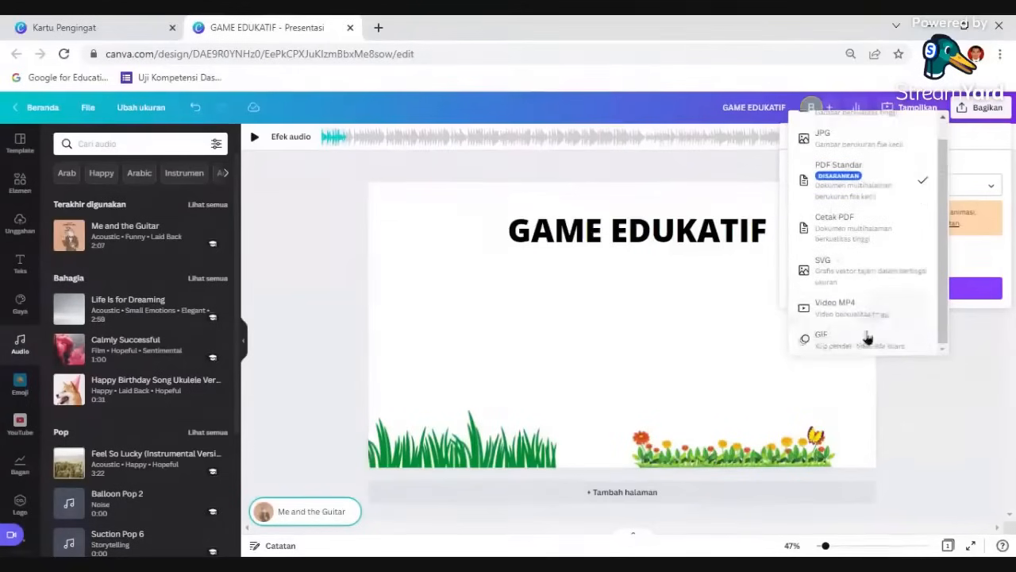
scroll(877, 207, up, 1)
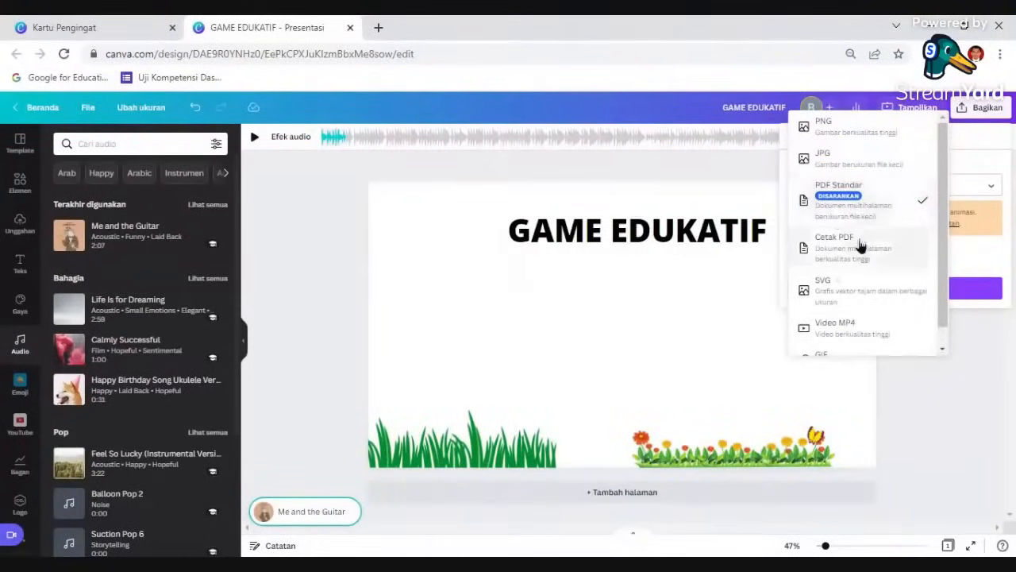
scroll(853, 306, down, 1)
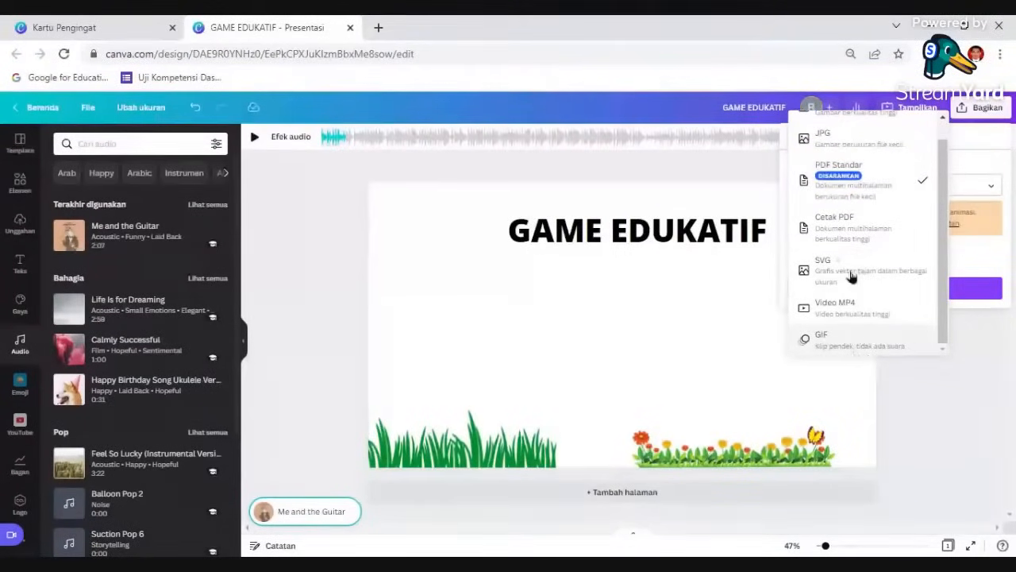
click(324, 273)
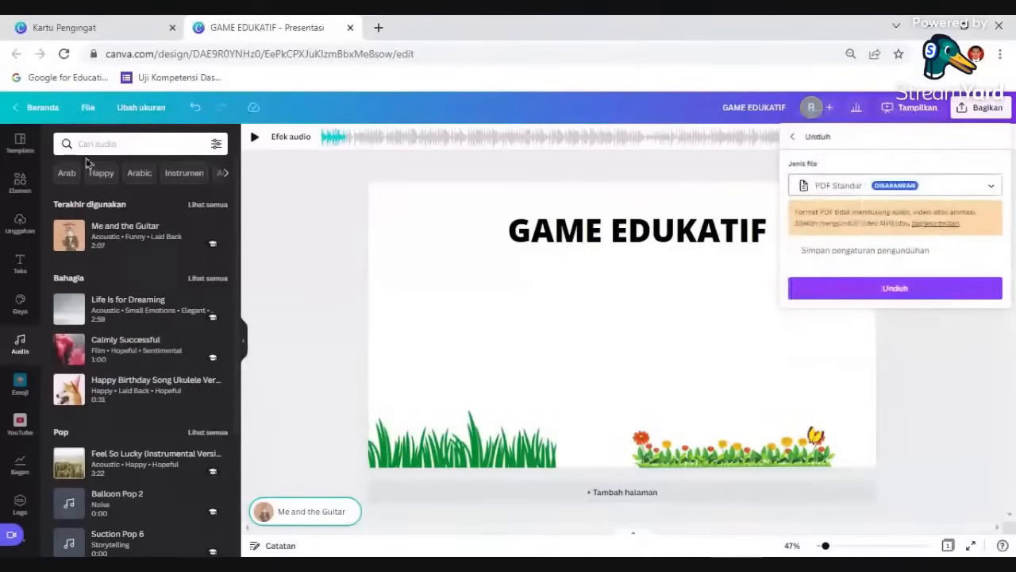
click(193, 108)
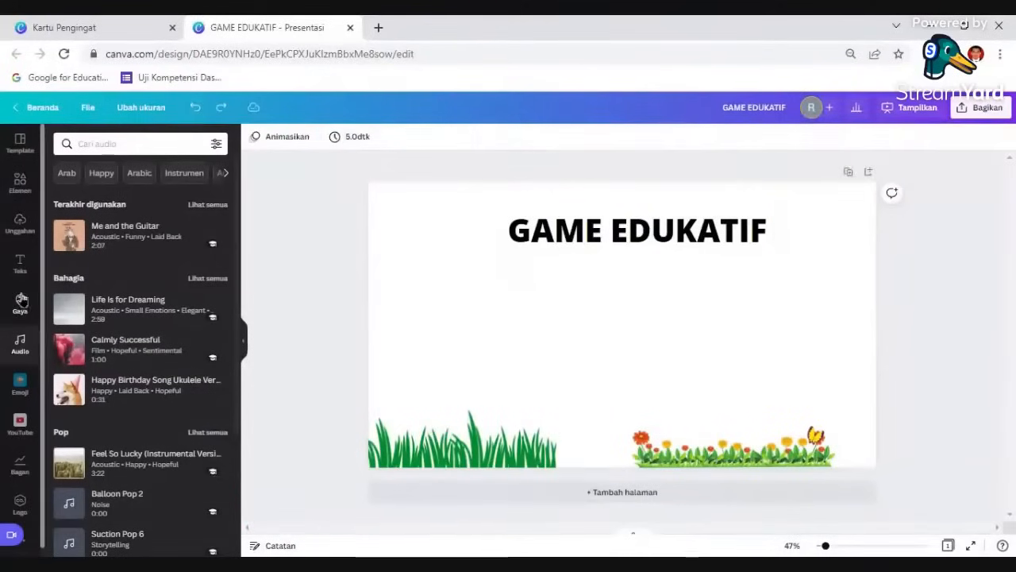
Collapse the library side panel and show the strip of page thumbnails below the slide.
scroll(12, 397, down, 1)
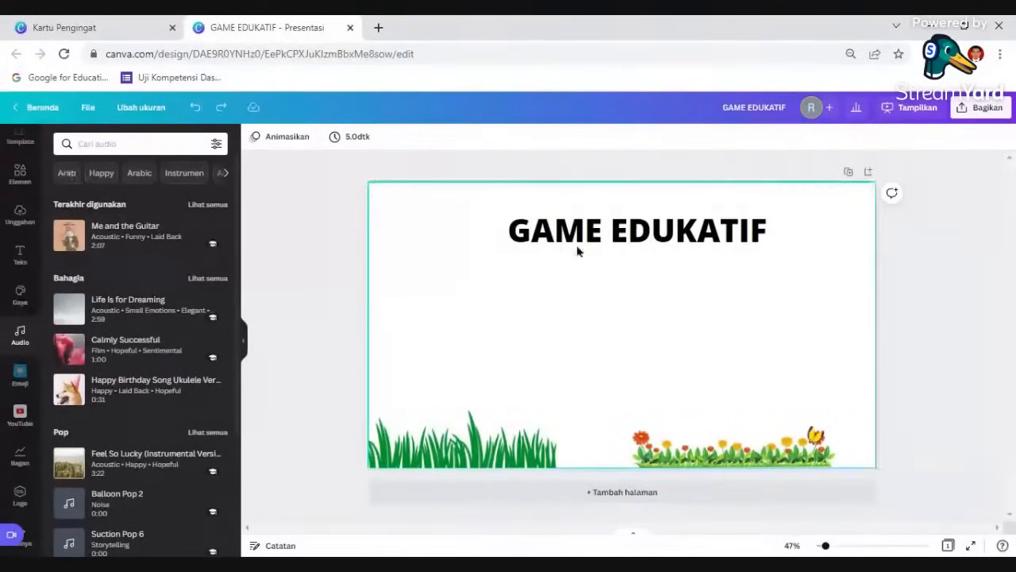
click(244, 347)
click(744, 331)
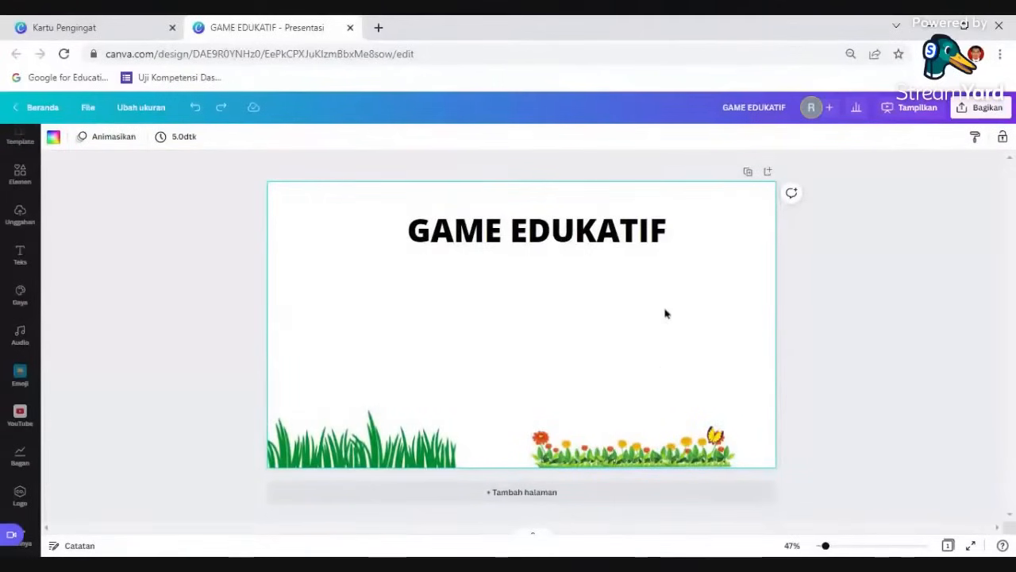
click(532, 536)
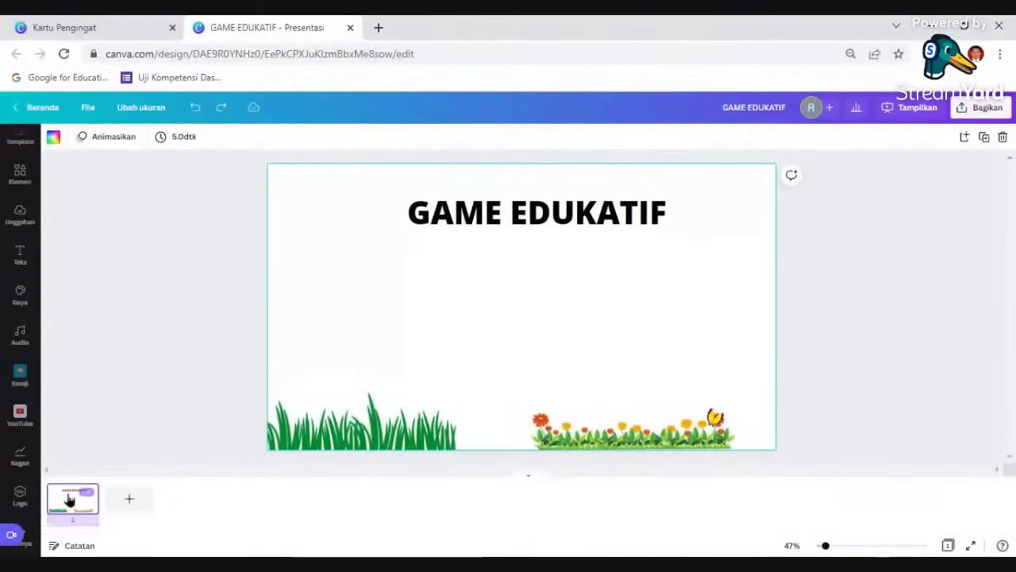
Add a blank page after the GAME EDUKATIF slide and duplicate the GAME EDUKATIF page.
click(134, 509)
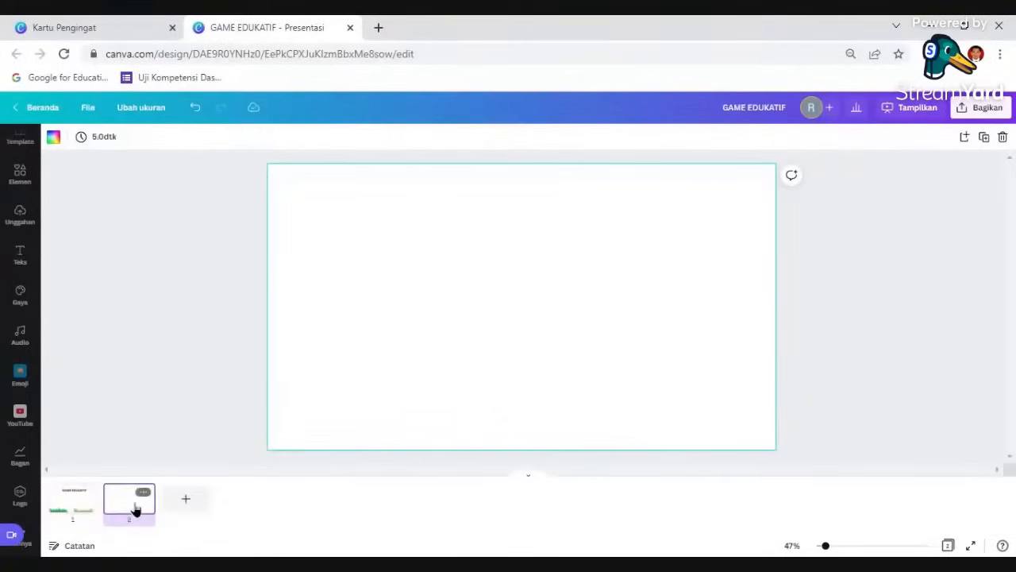
click(225, 309)
mouse_move(72, 497)
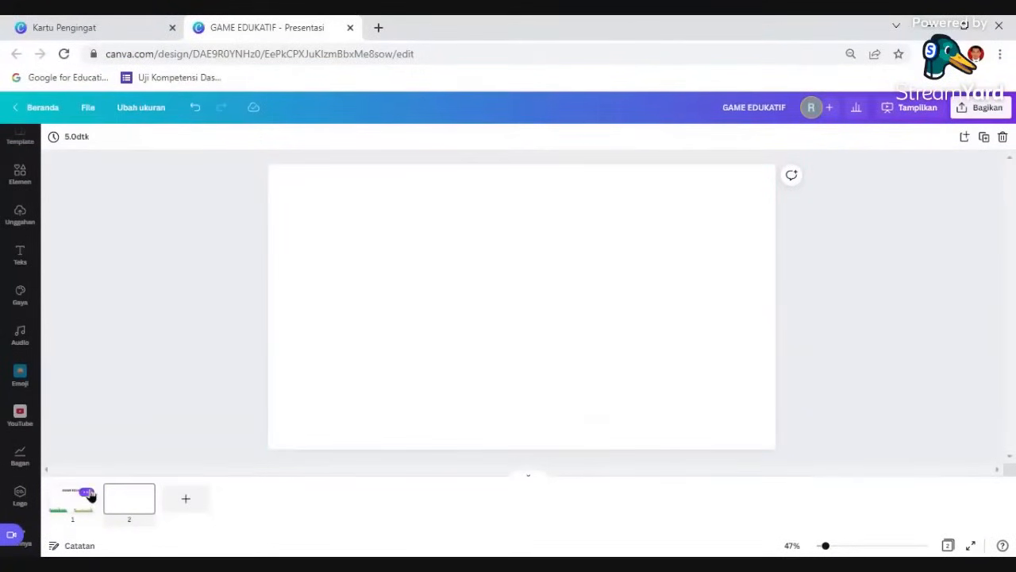
click(90, 496)
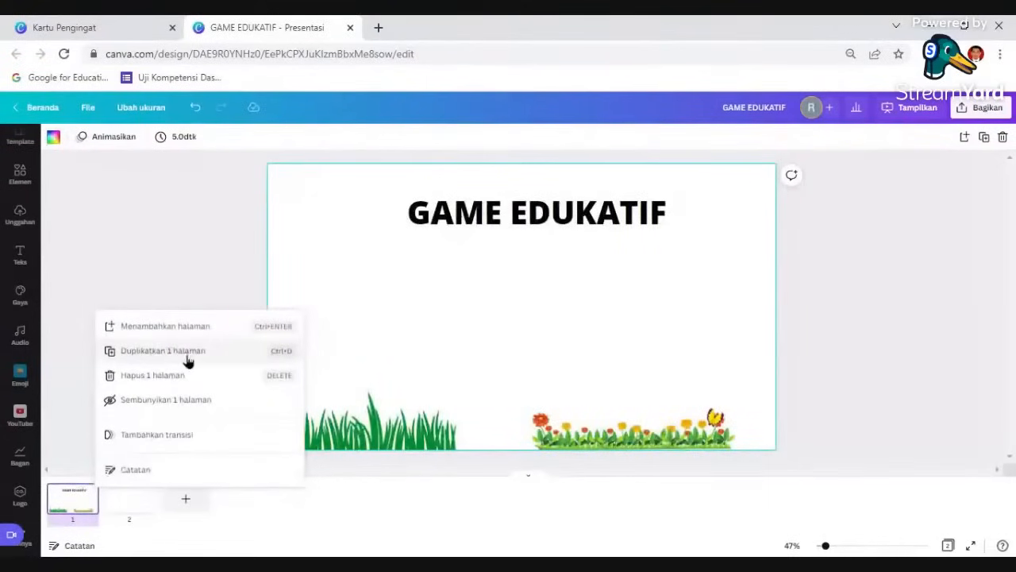
click(163, 350)
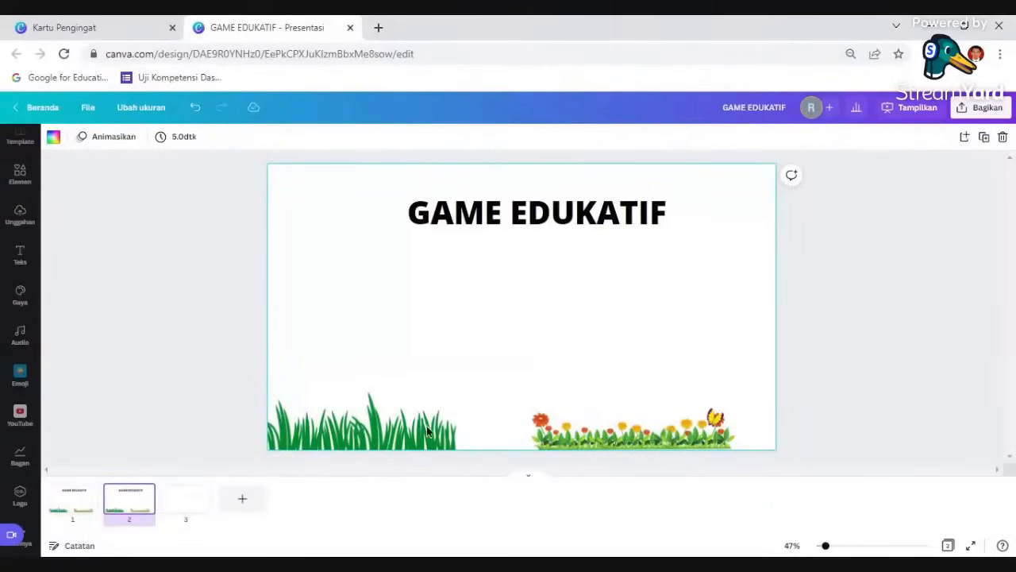
On page 2, move the grass graphic to the middle of the slide, delete the GAME EDUKATIF title, and compare with page 1.
drag(359, 429, 490, 312)
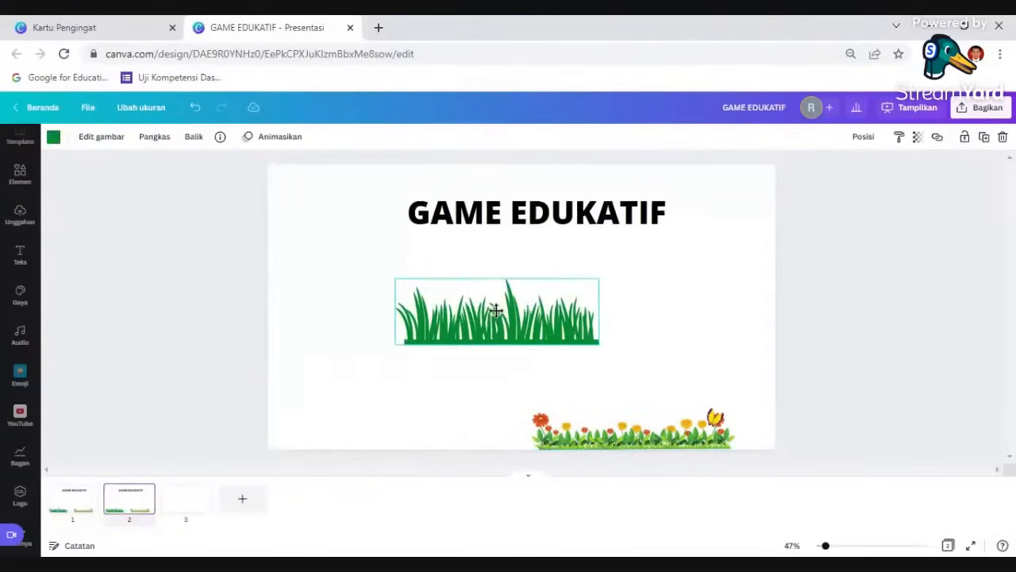
click(502, 224)
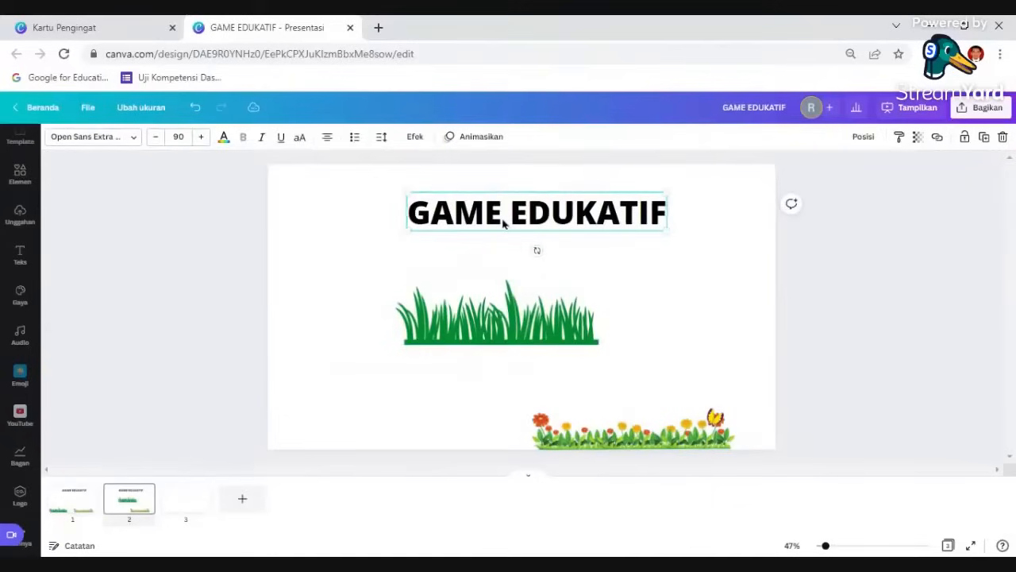
key(Delete)
click(65, 507)
key(ctrl+z)
key(ctrl+z)
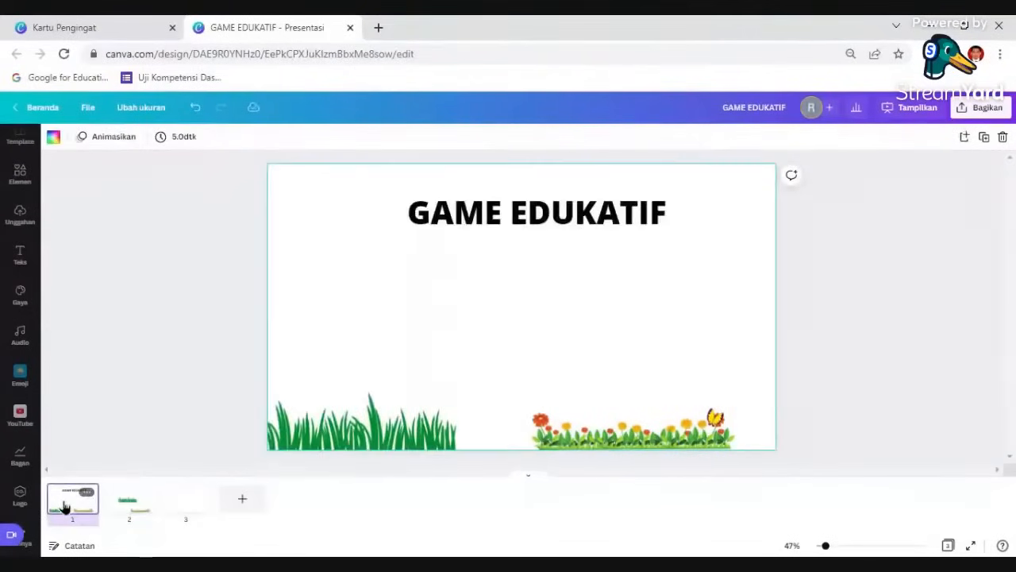
click(123, 506)
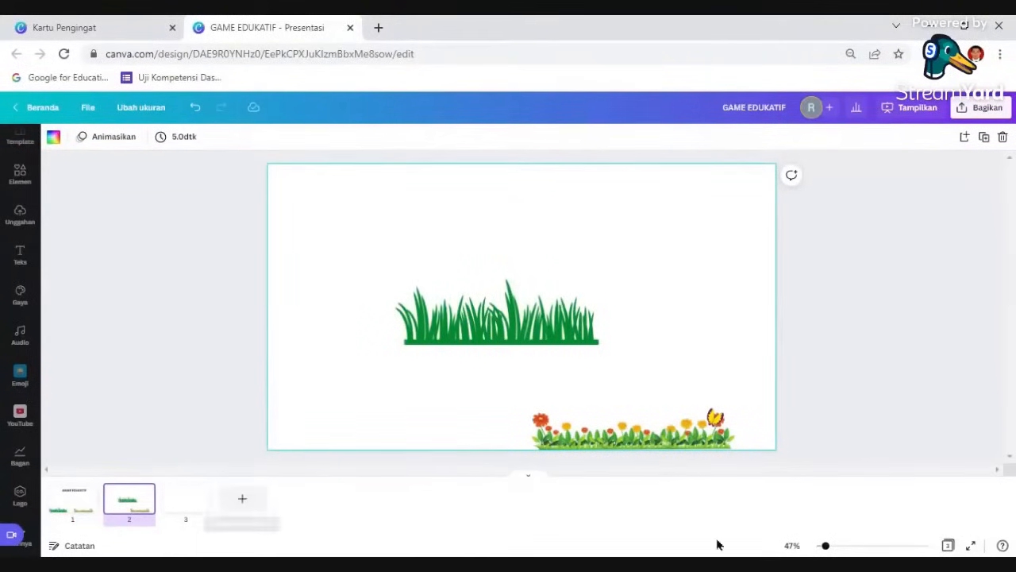
Examine page 2 at several larger and smaller zoom levels and look over all pages in the grid view.
click(833, 547)
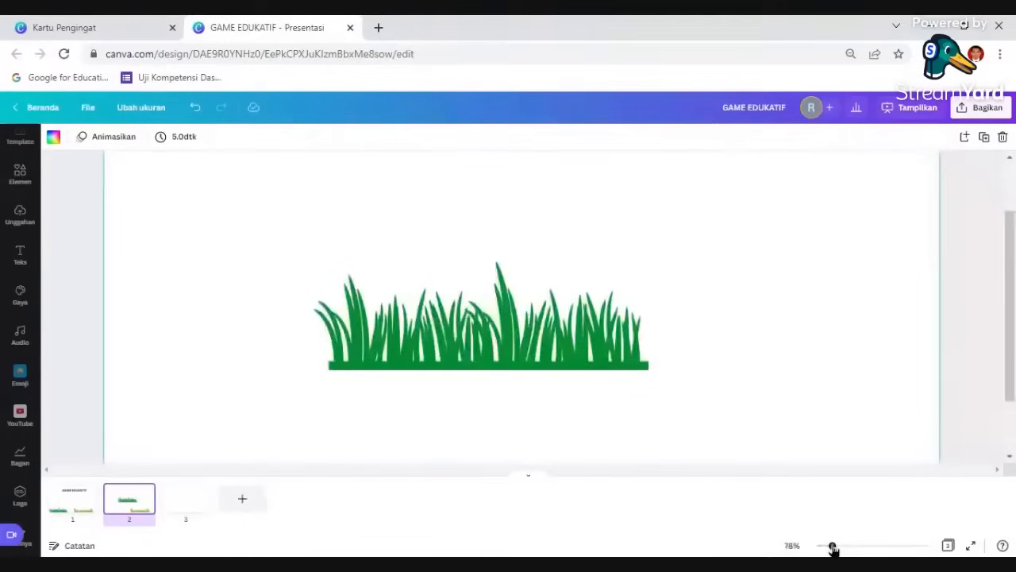
drag(824, 548, 826, 546)
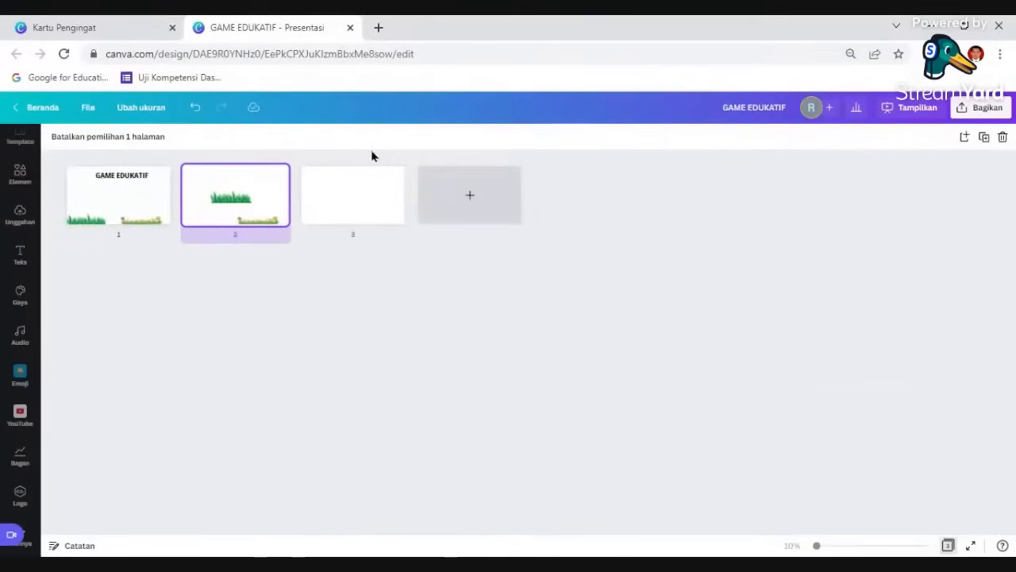
click(949, 545)
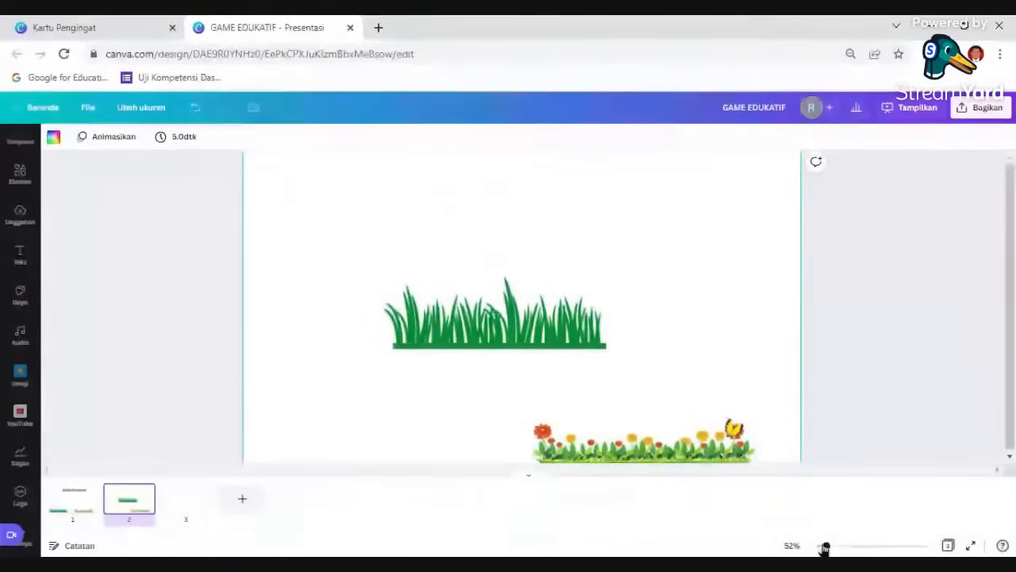
drag(826, 548, 819, 546)
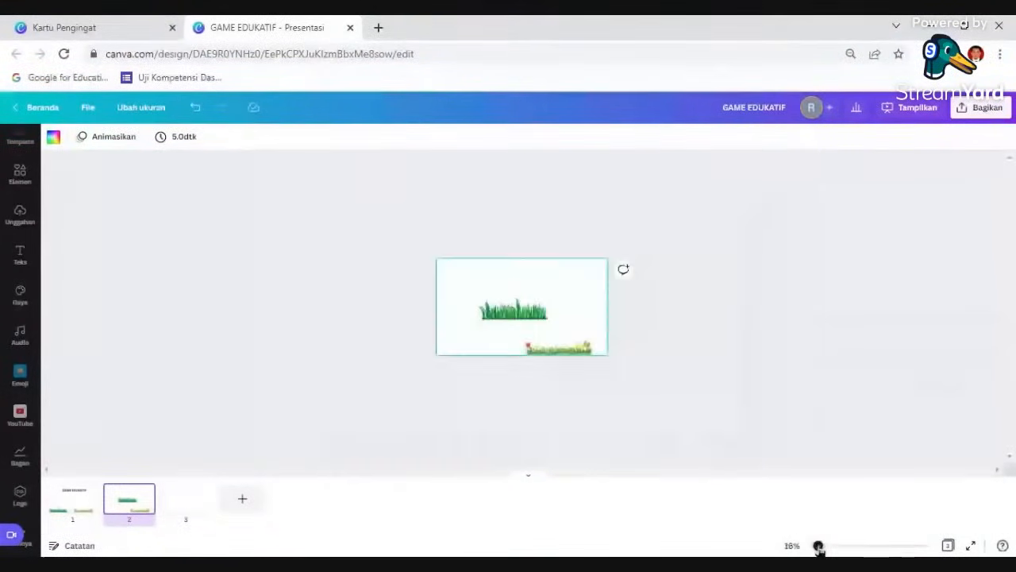
click(603, 281)
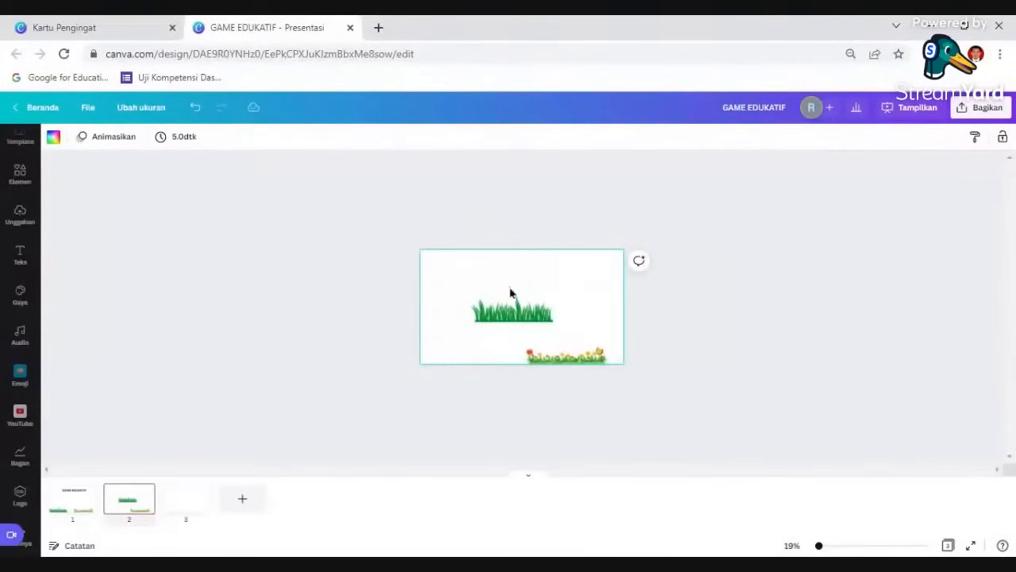
click(830, 547)
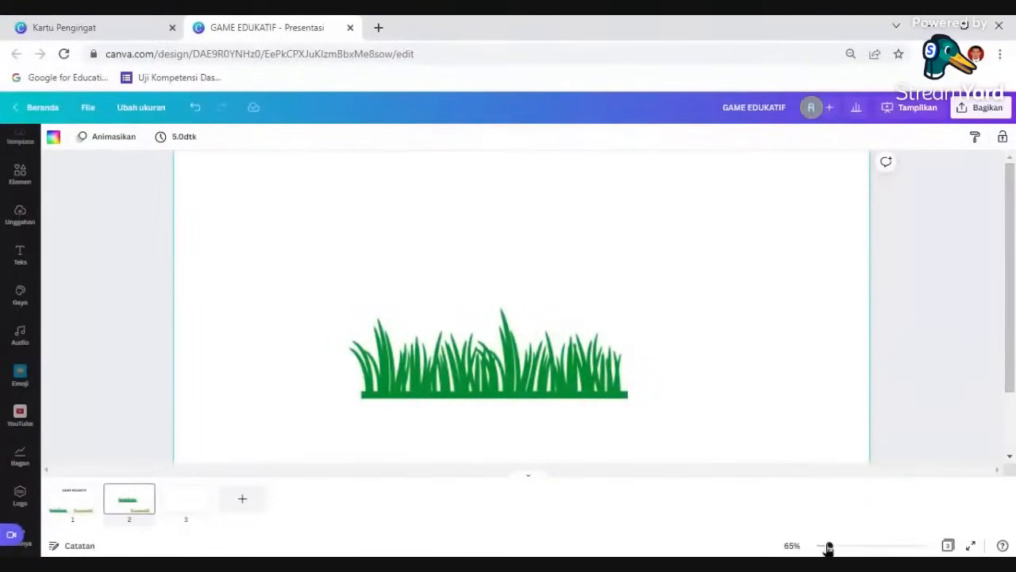
drag(828, 547, 823, 546)
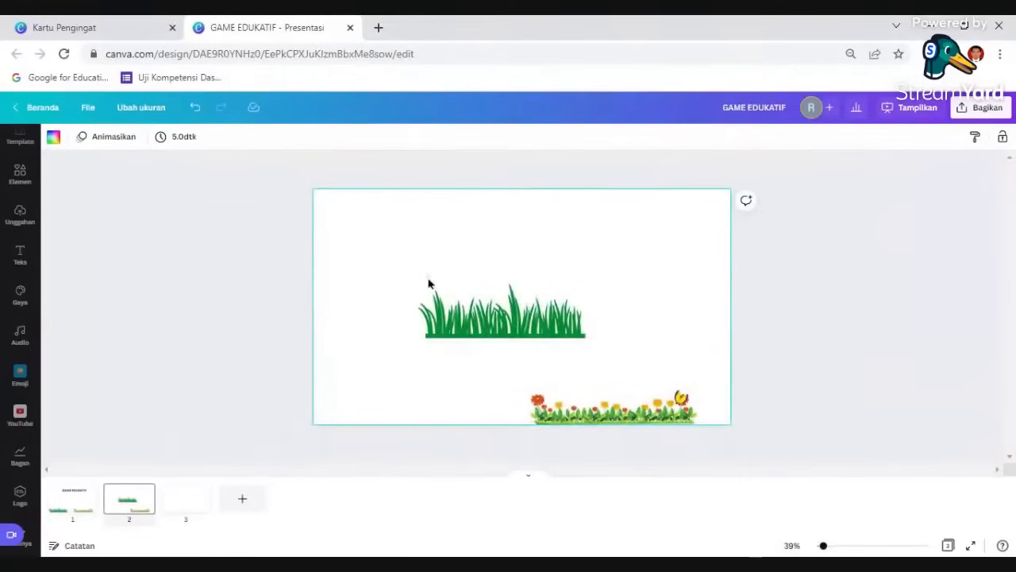
Go to page 1 and hide the page thumbnail strip to show the pages as a scrolling list.
click(484, 330)
click(70, 499)
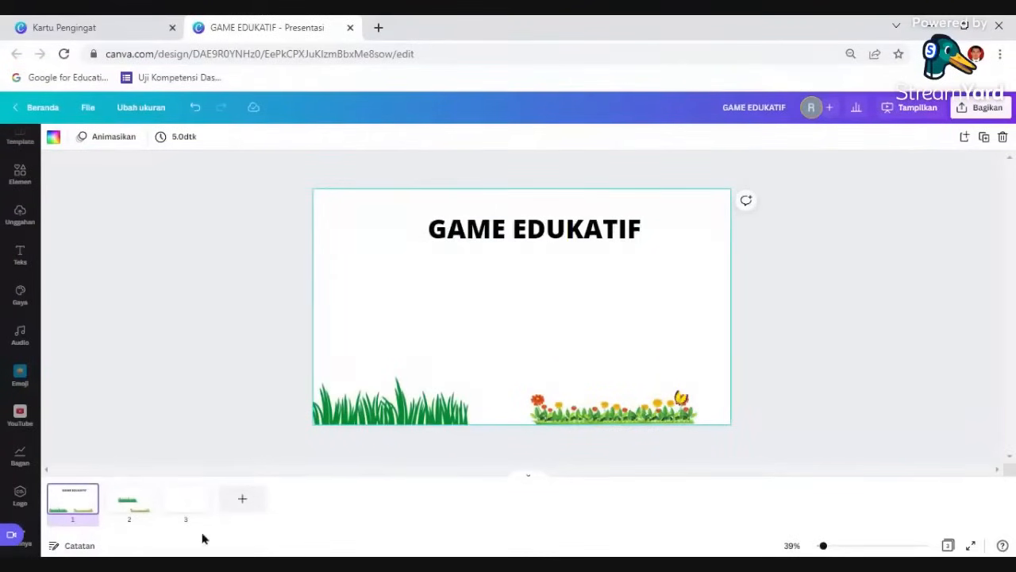
click(527, 480)
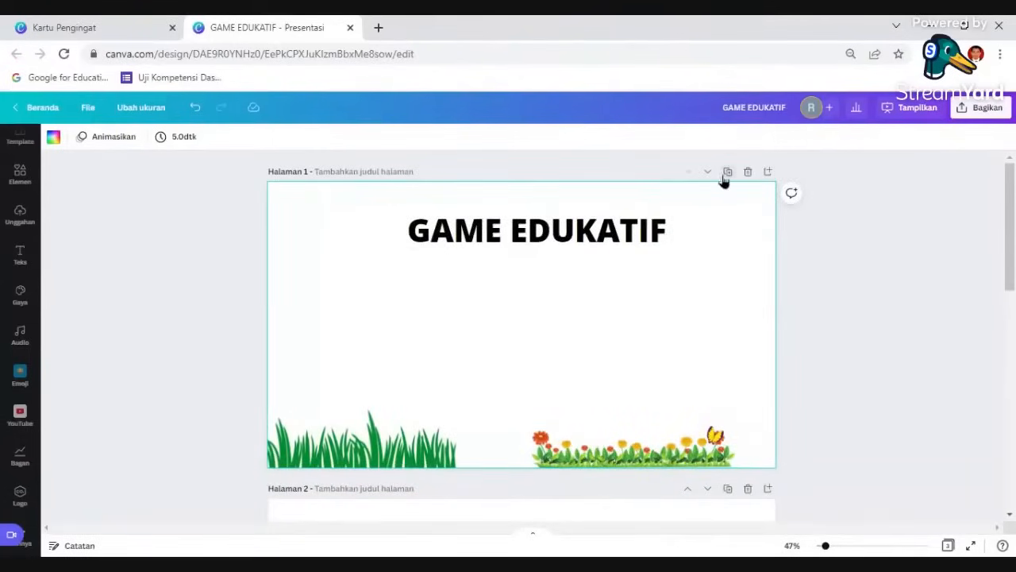
Duplicate the GAME EDUKATIF page and recolour the title on the copy red.
click(680, 204)
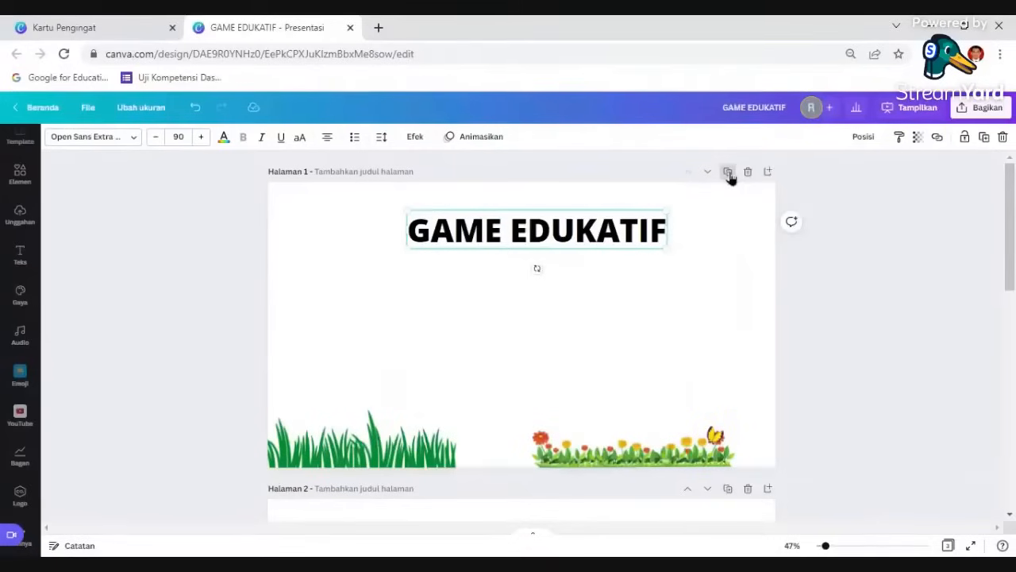
click(729, 173)
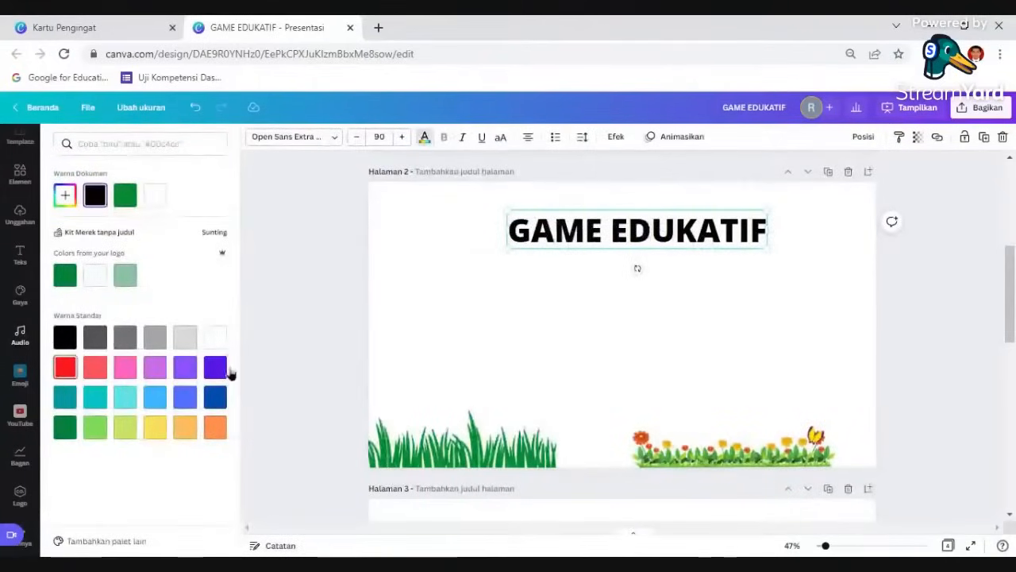
click(722, 322)
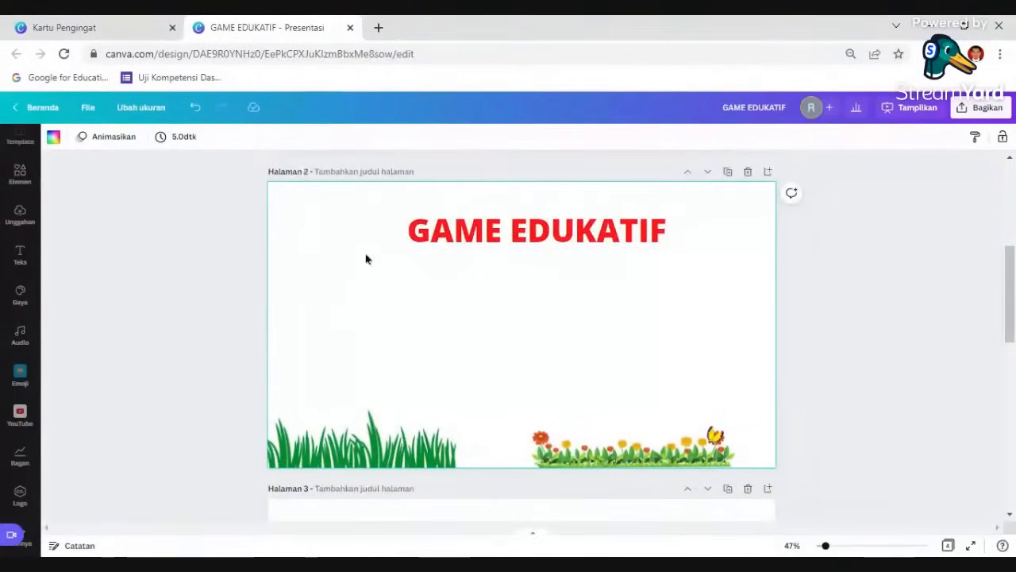
Compare the original page with its copy and delete the blank page at the end of the presentation.
scroll(366, 259, up, 4)
click(494, 238)
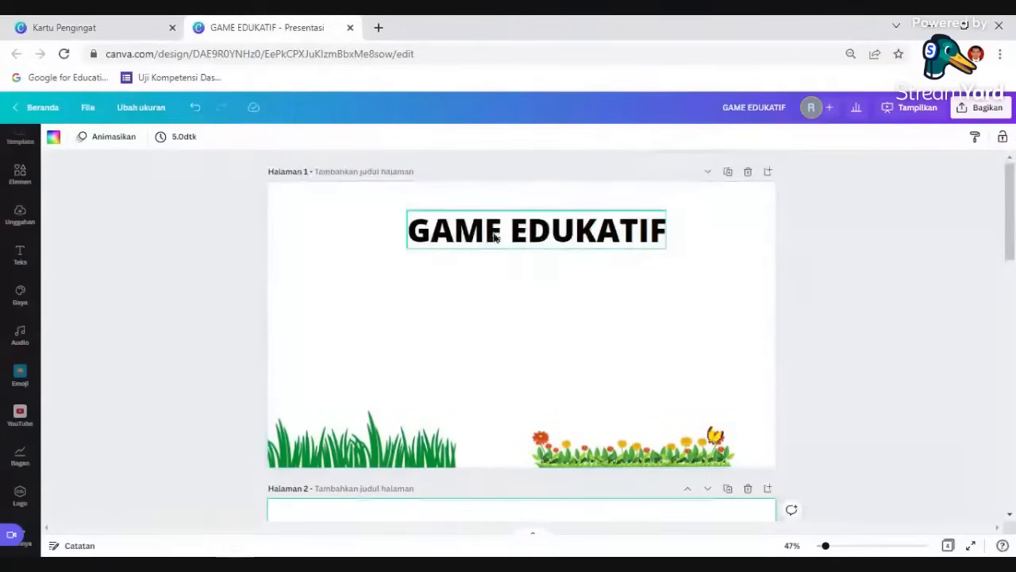
click(627, 335)
scroll(640, 334, down, 10)
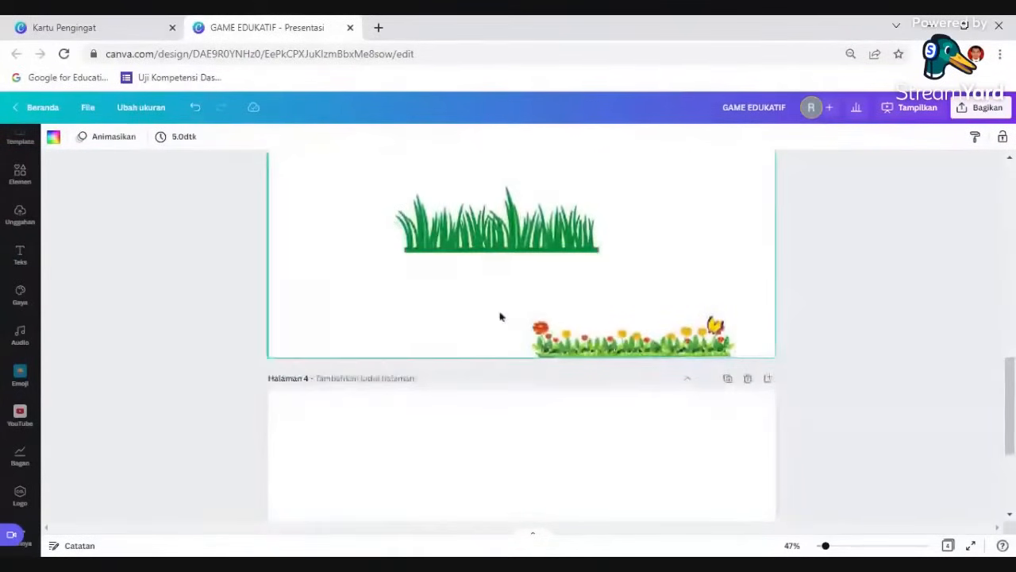
scroll(524, 318, up, 10)
click(611, 318)
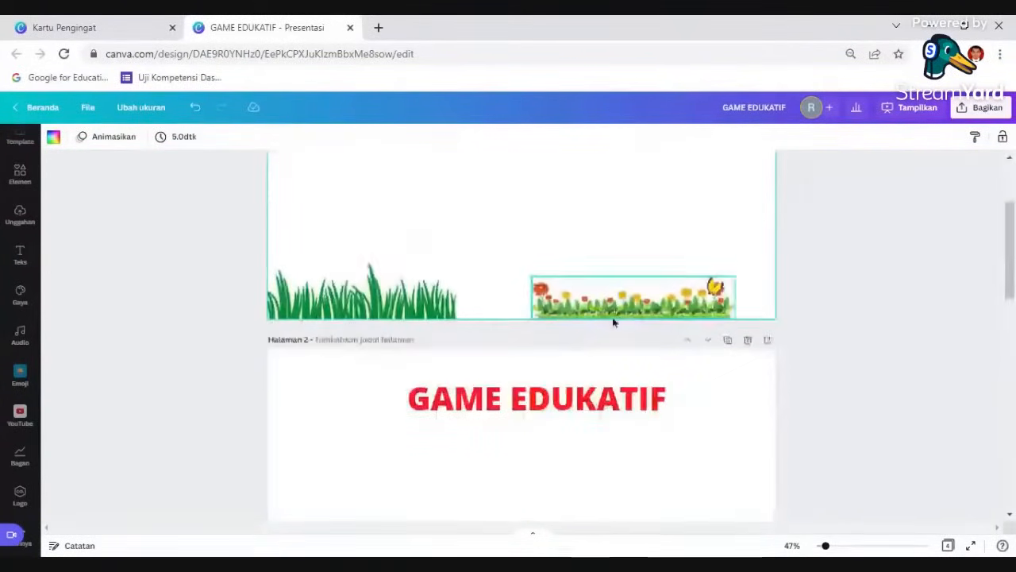
scroll(690, 376, down, 9)
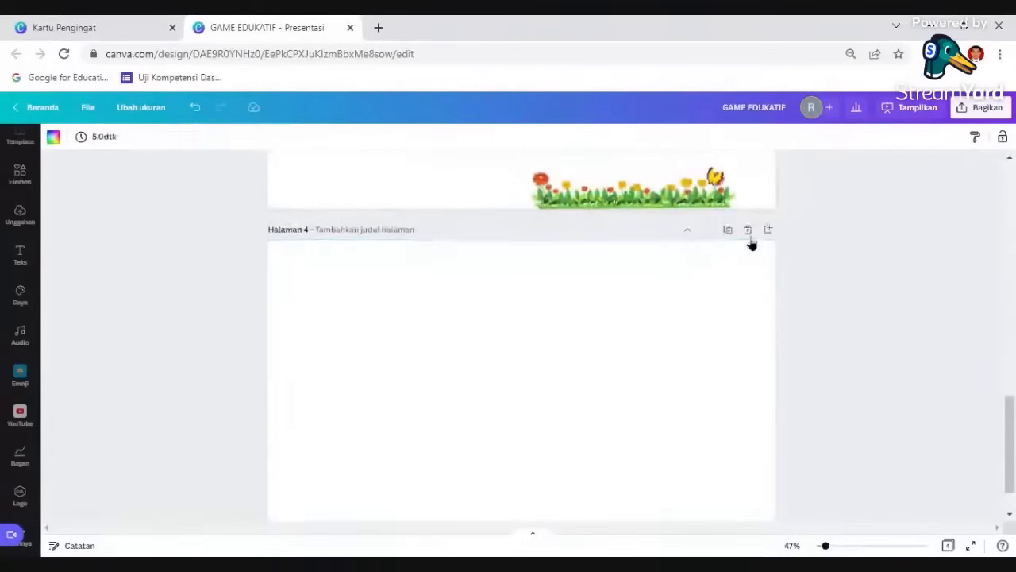
click(748, 229)
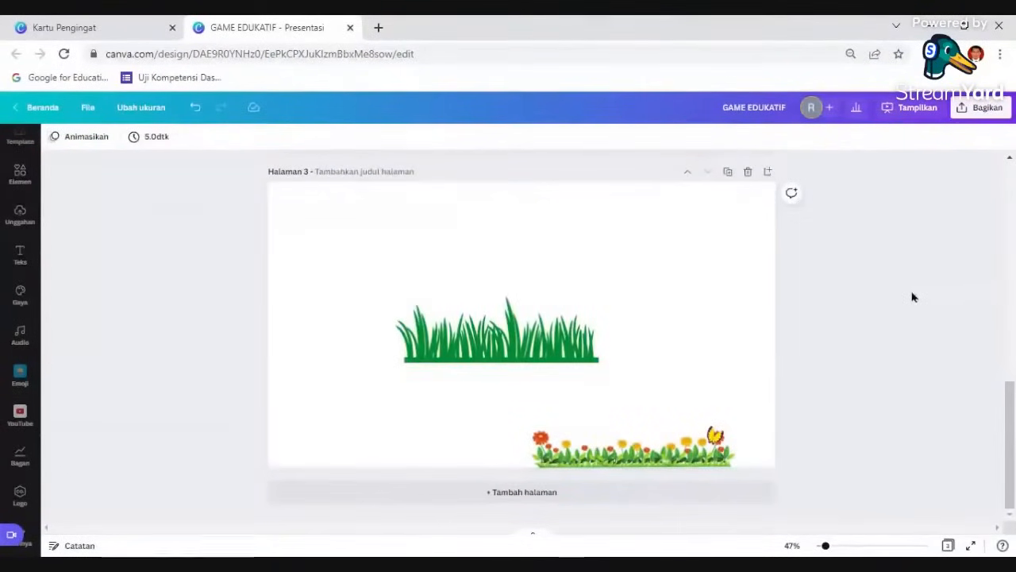
scroll(912, 297, up, 8)
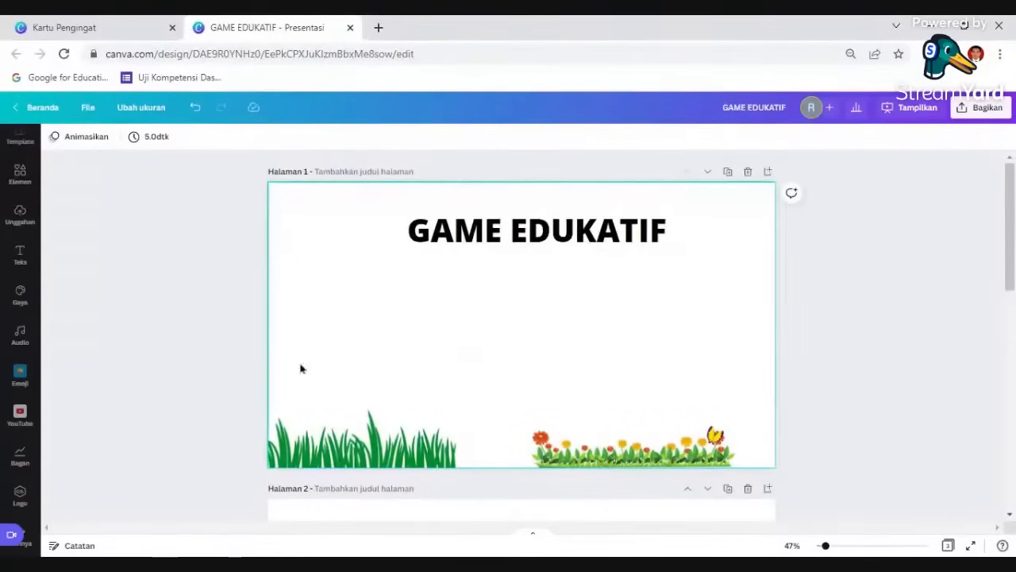
click(335, 347)
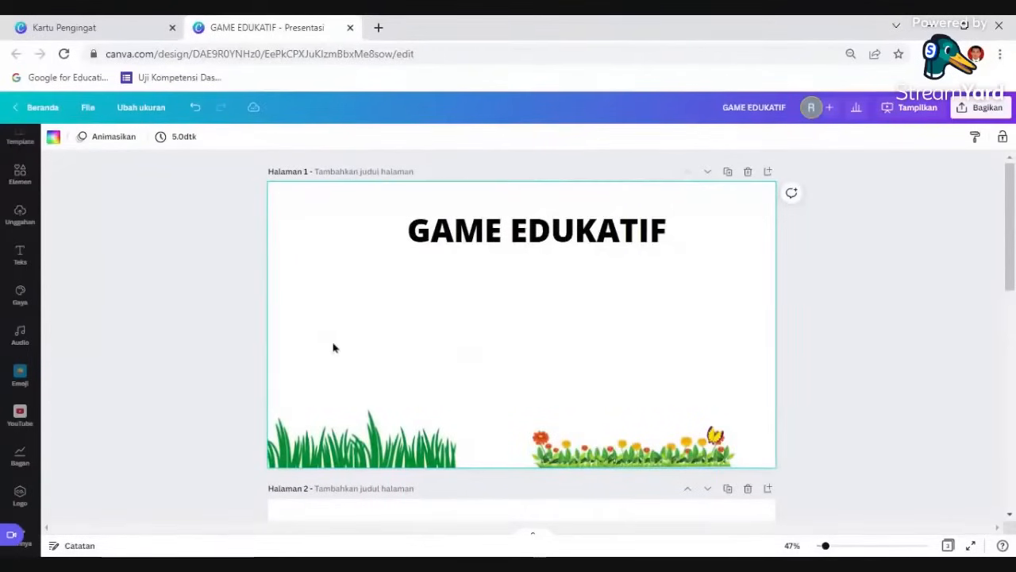
click(529, 252)
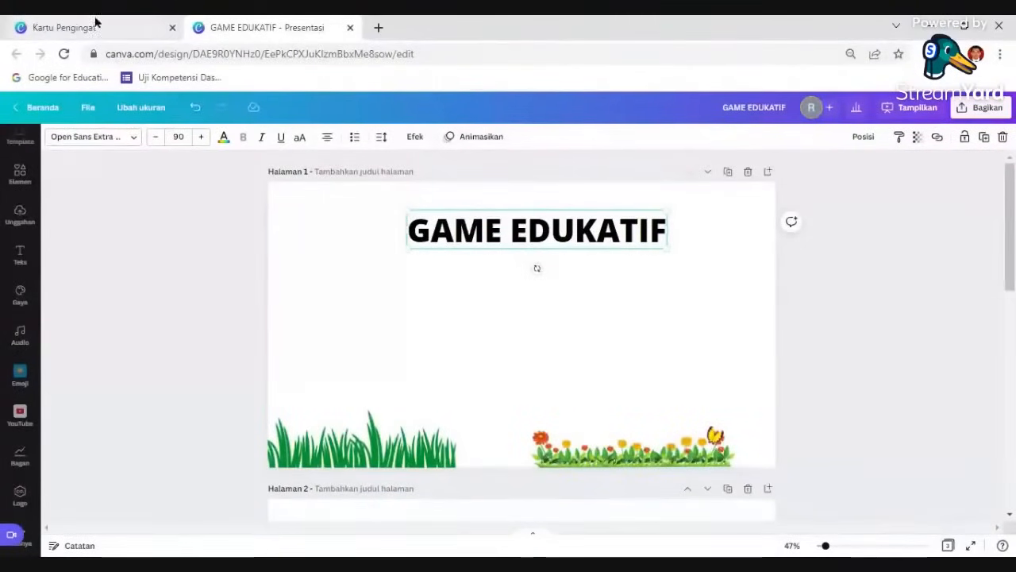
click(374, 338)
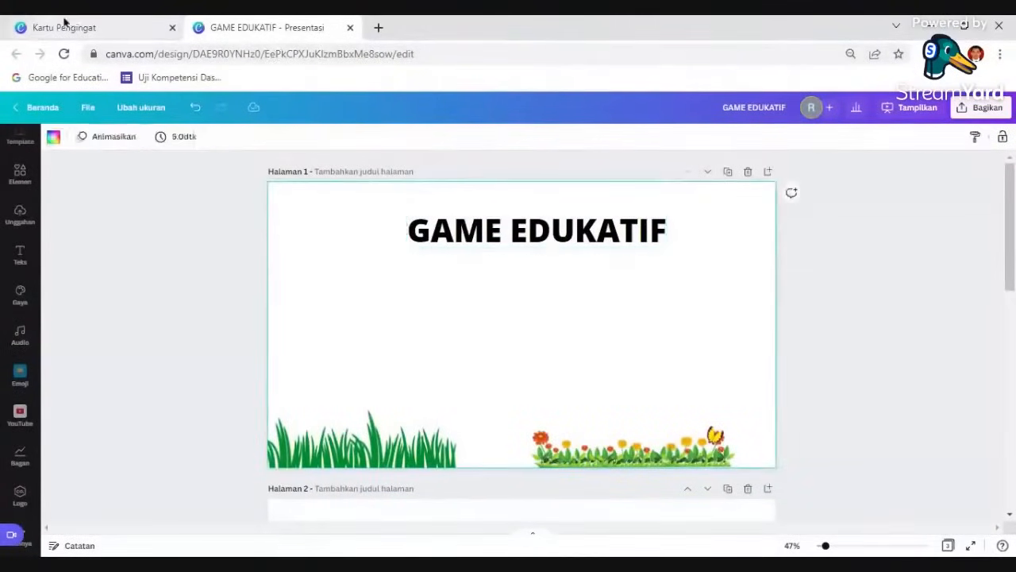
Return from the Kartu Pengingat template results to the Canva home page and close the GAME EDUKATIF presentation.
click(65, 25)
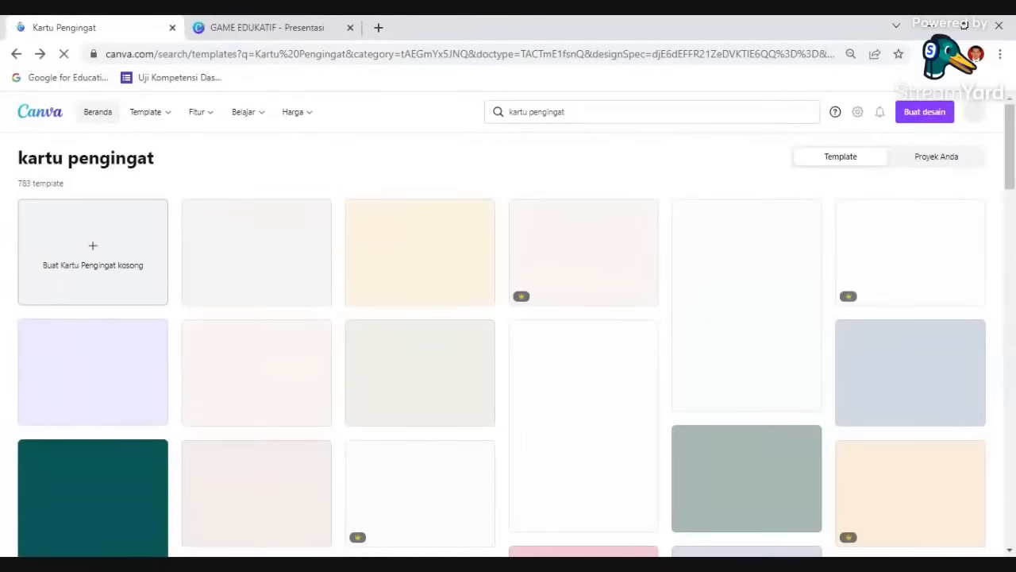
click(98, 112)
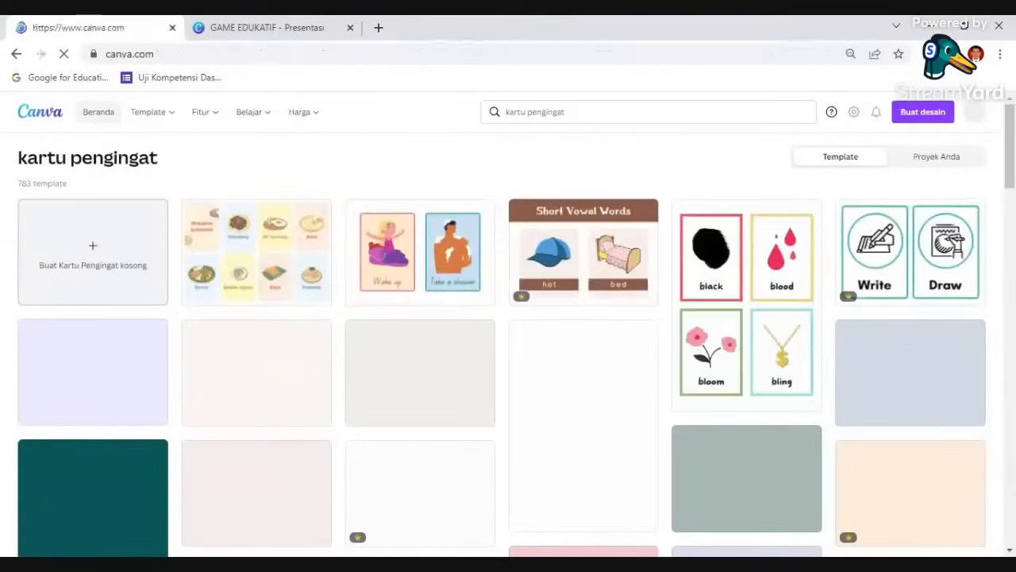
click(350, 29)
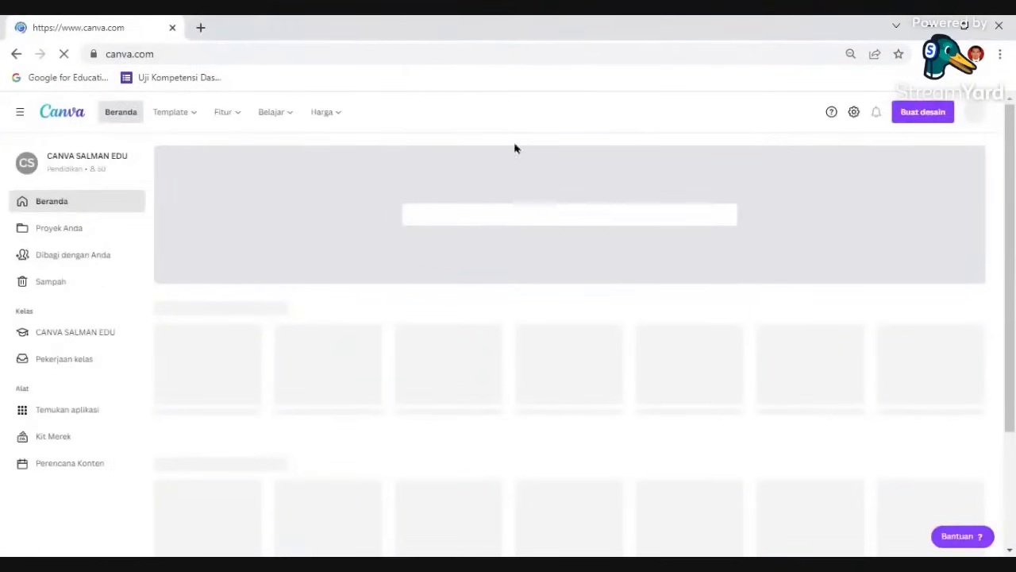